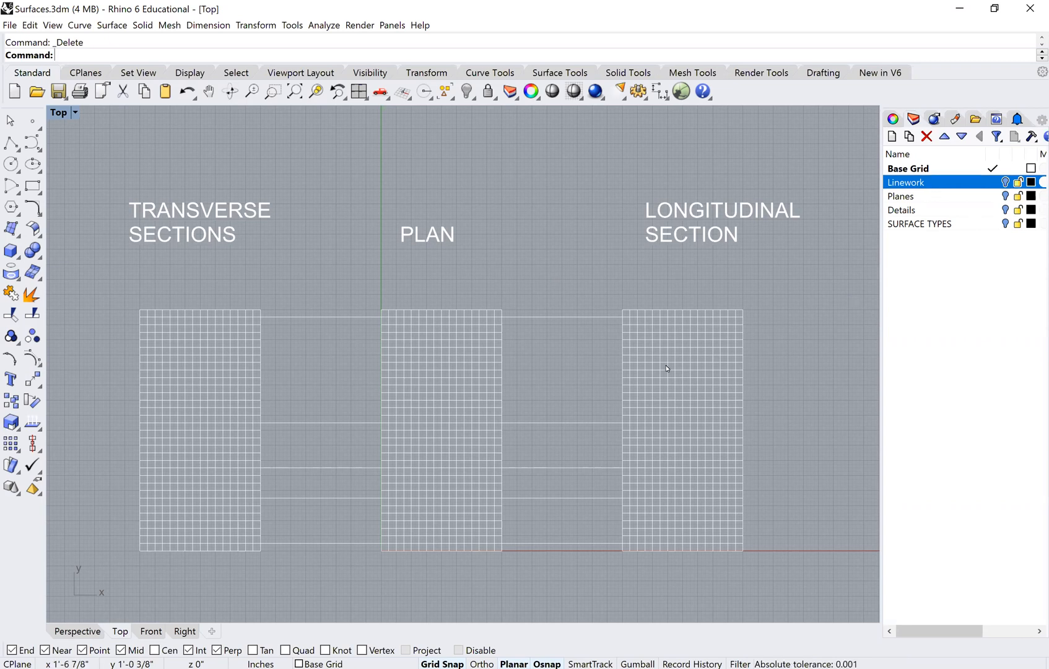
Step: Show the SURFACE TYPES layer and view the surface examples below the base grid
left_click(1007, 224)
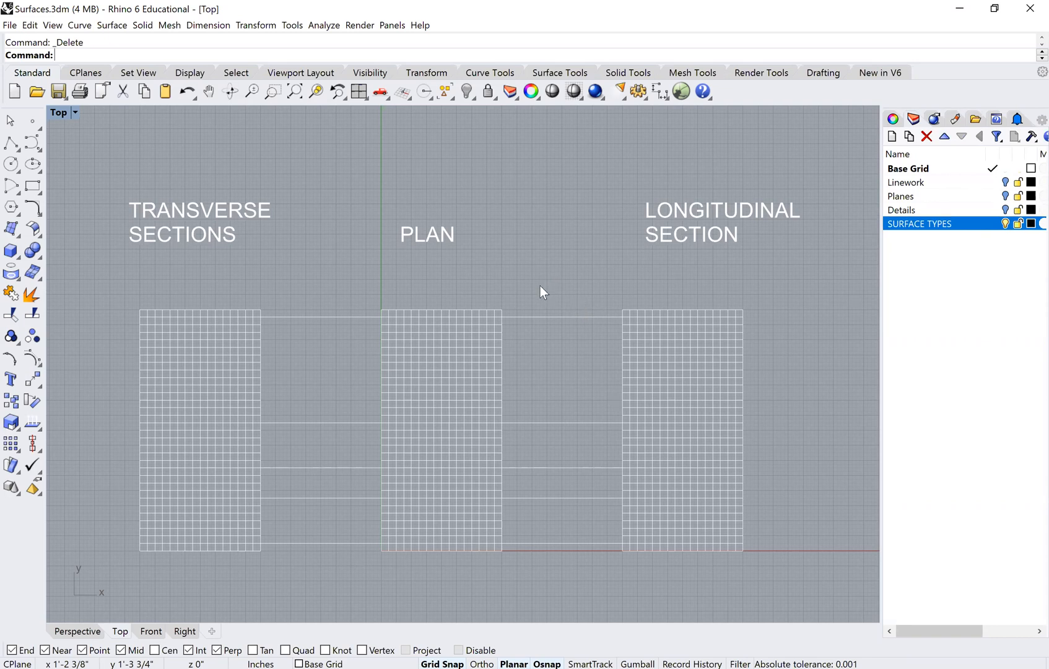
scroll(504, 465, "down", 2)
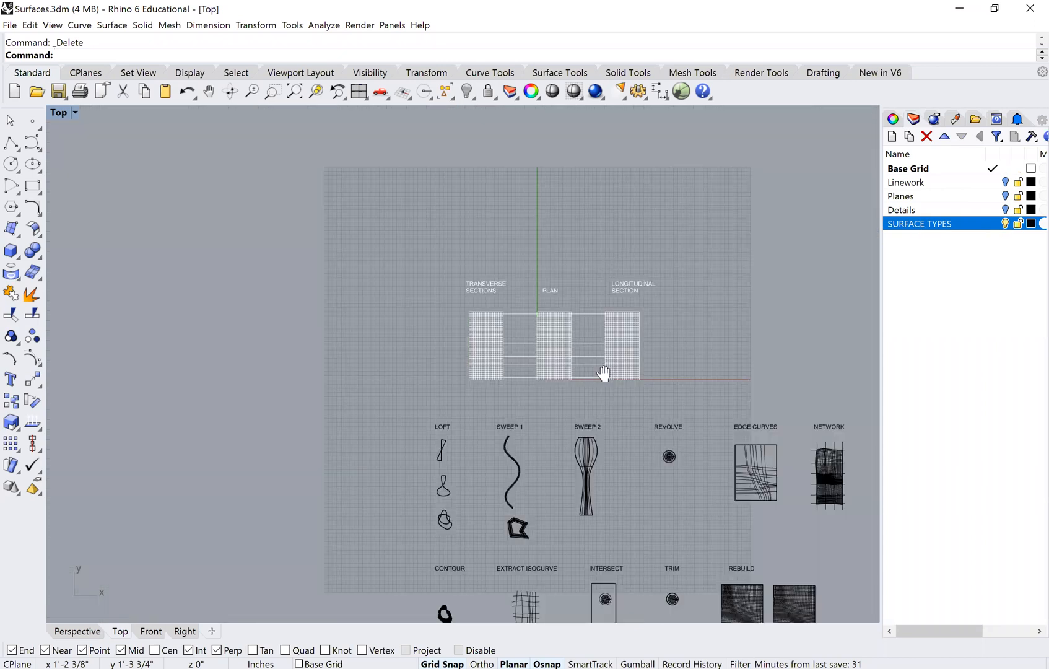
right_click_drag(606, 500, 520, 368)
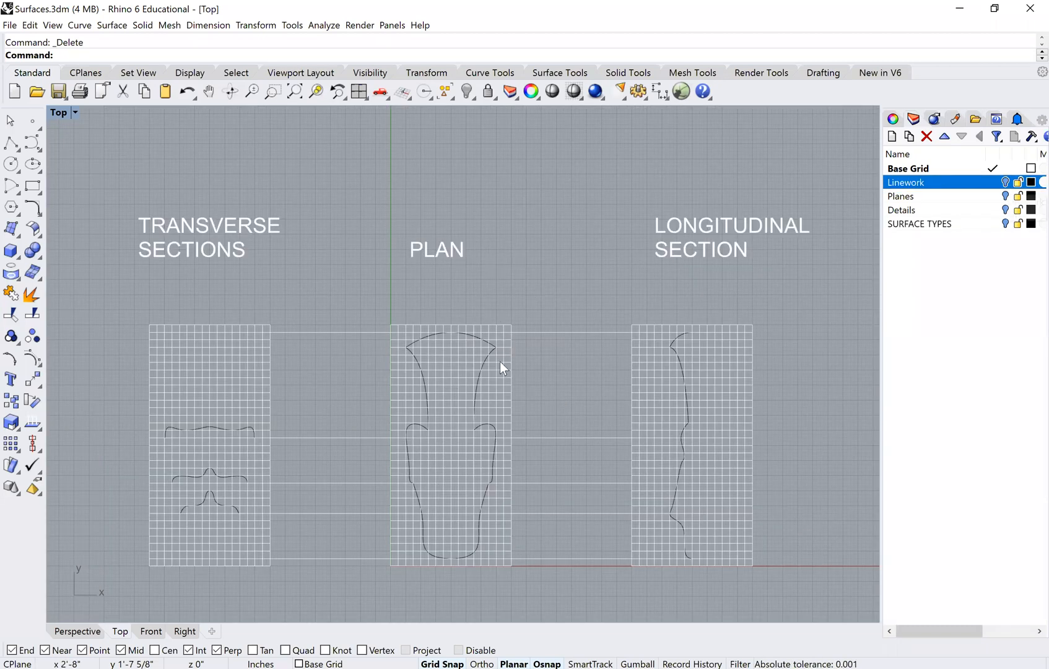
Step: Explode the outline curve in the plan grid into separate segments
scroll(521, 353, "up", 3)
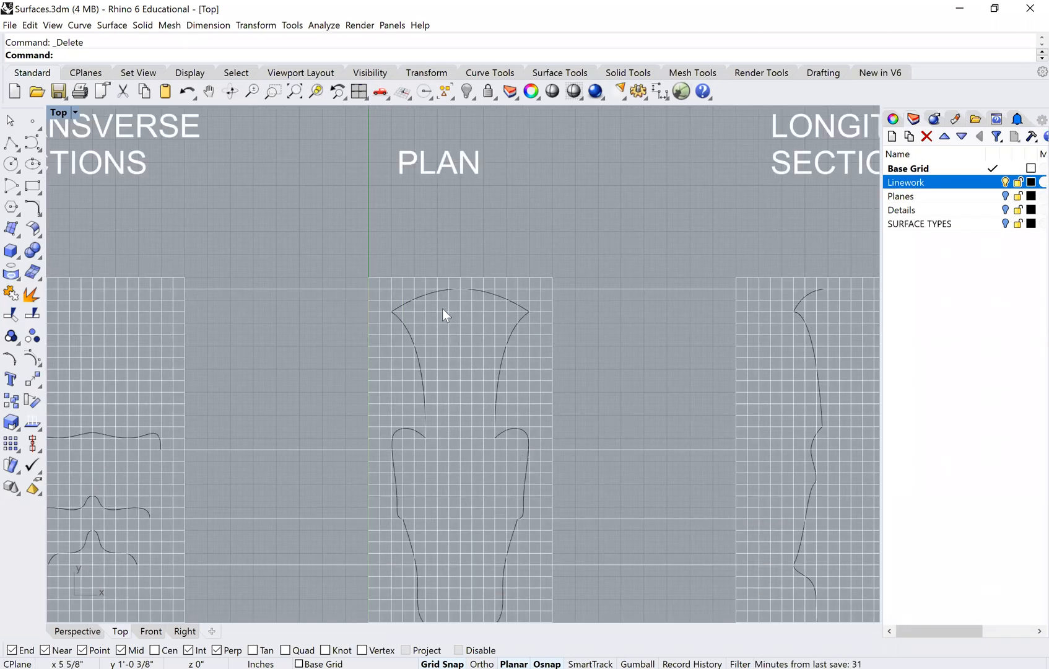
scroll(415, 264, "down", 3)
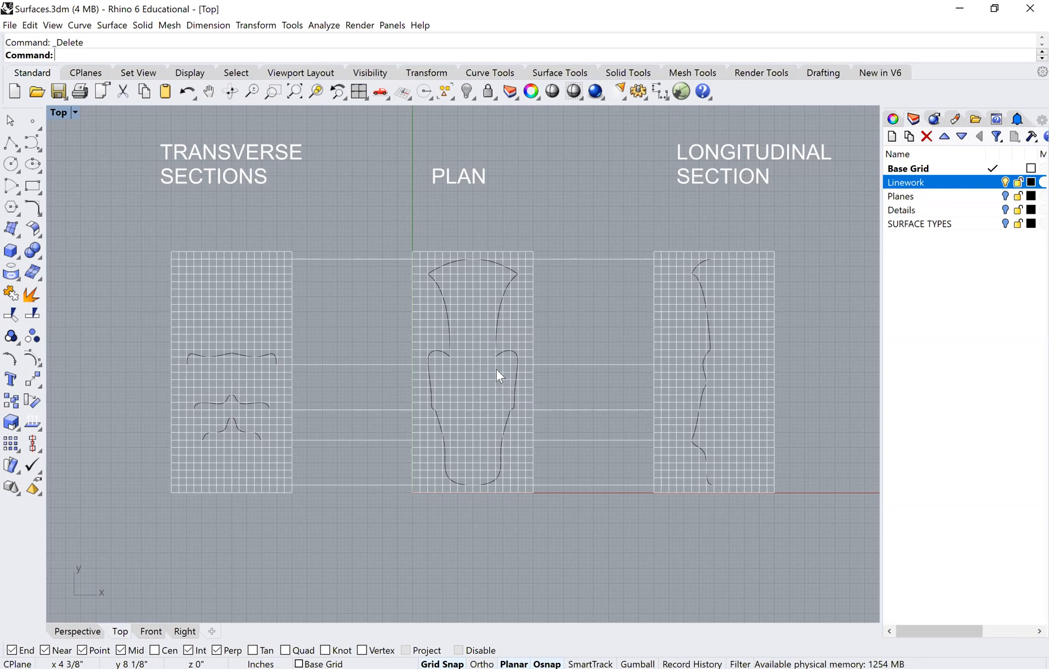
scroll(458, 304, "up", 2)
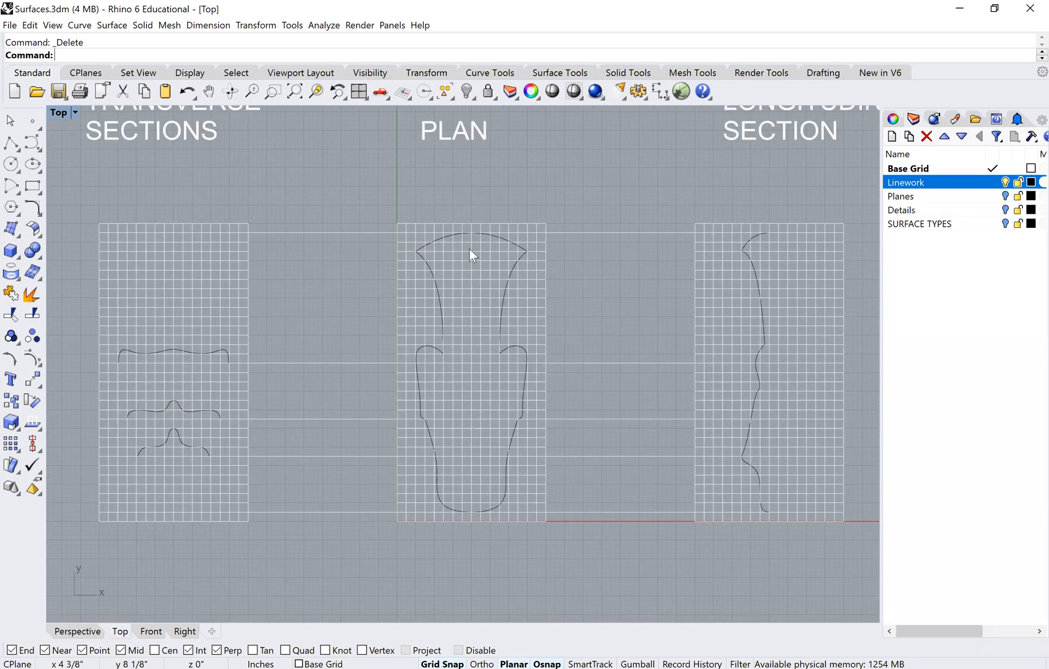
right_click_drag(446, 262, 459, 264)
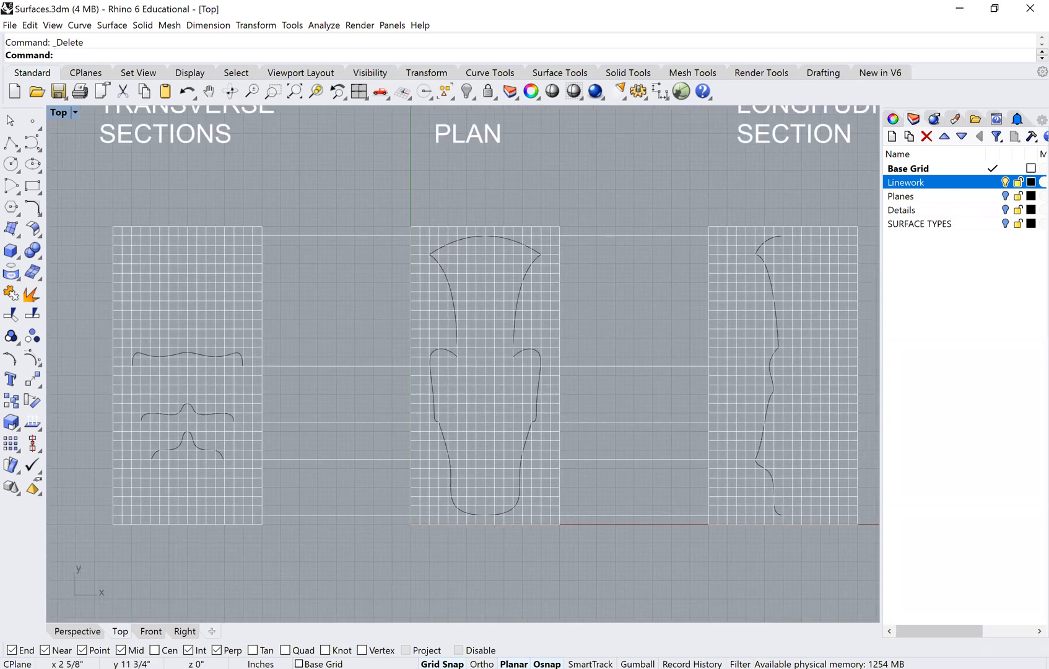
left_click(545, 332)
type("Explode")
key("Return")
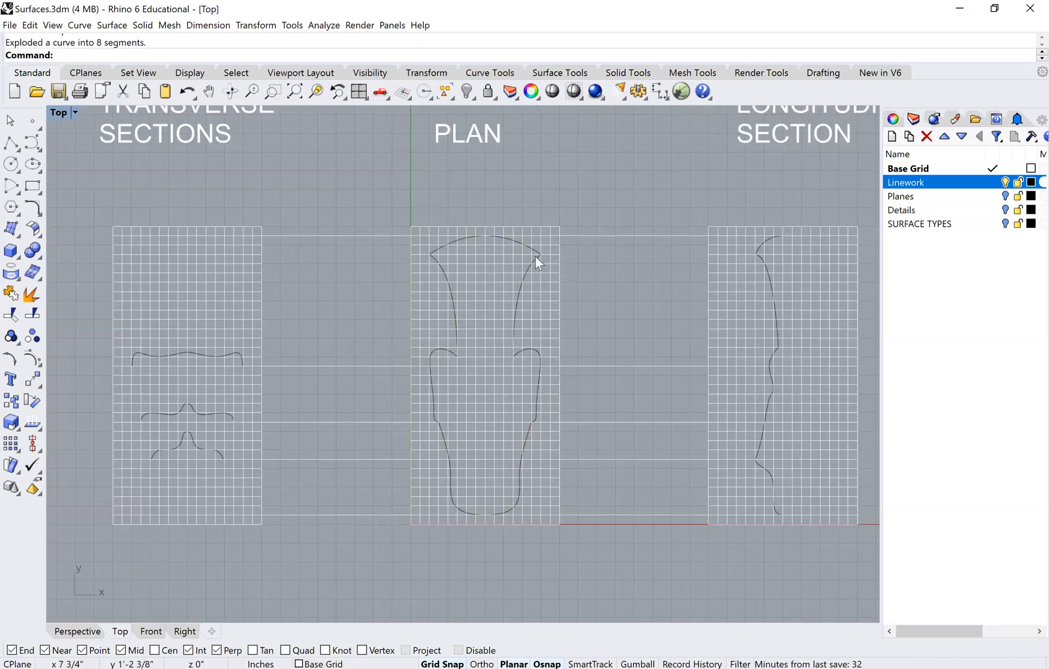
Step: Select the segments that form the right half of the plan outline
scroll(535, 257, "up", 2)
left_click(529, 246)
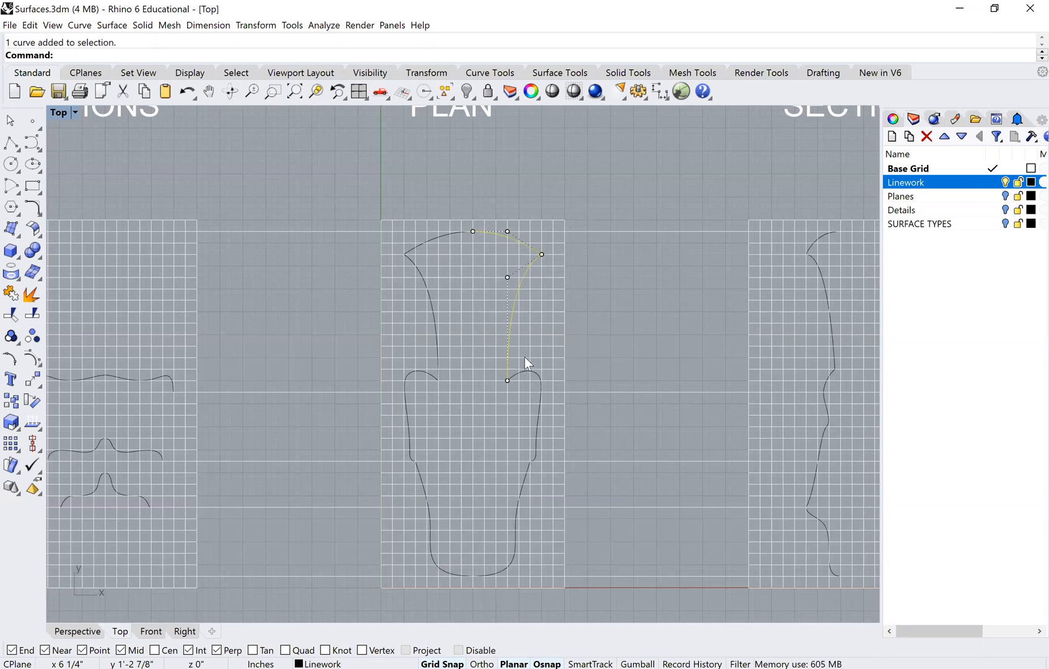
scroll(523, 347, "down", 1)
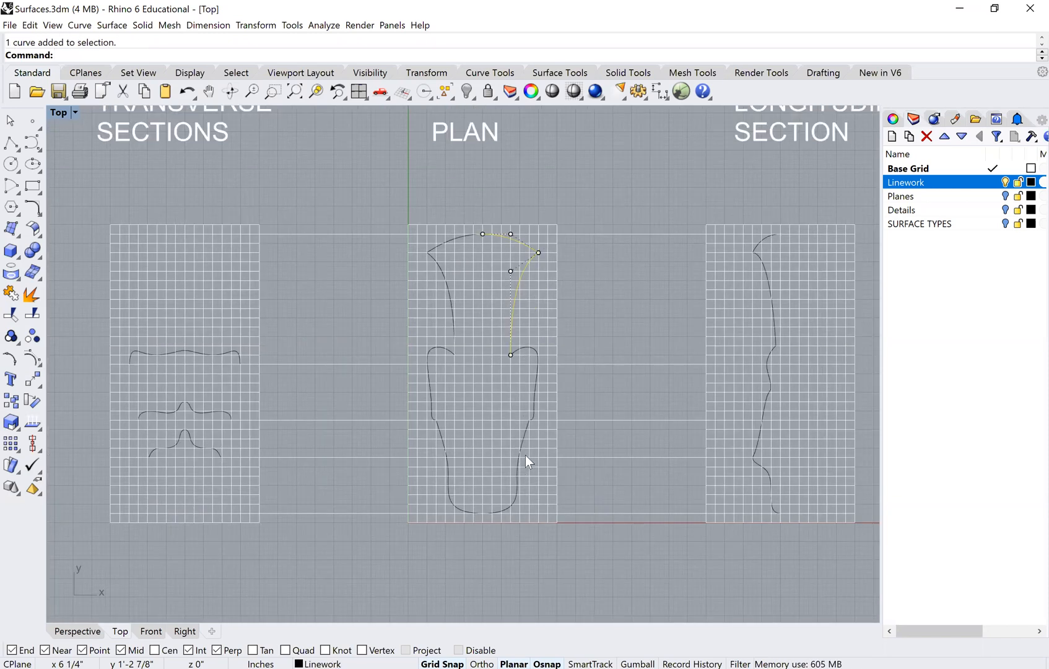
scroll(522, 344, "up", 1)
left_click(524, 460, "shift")
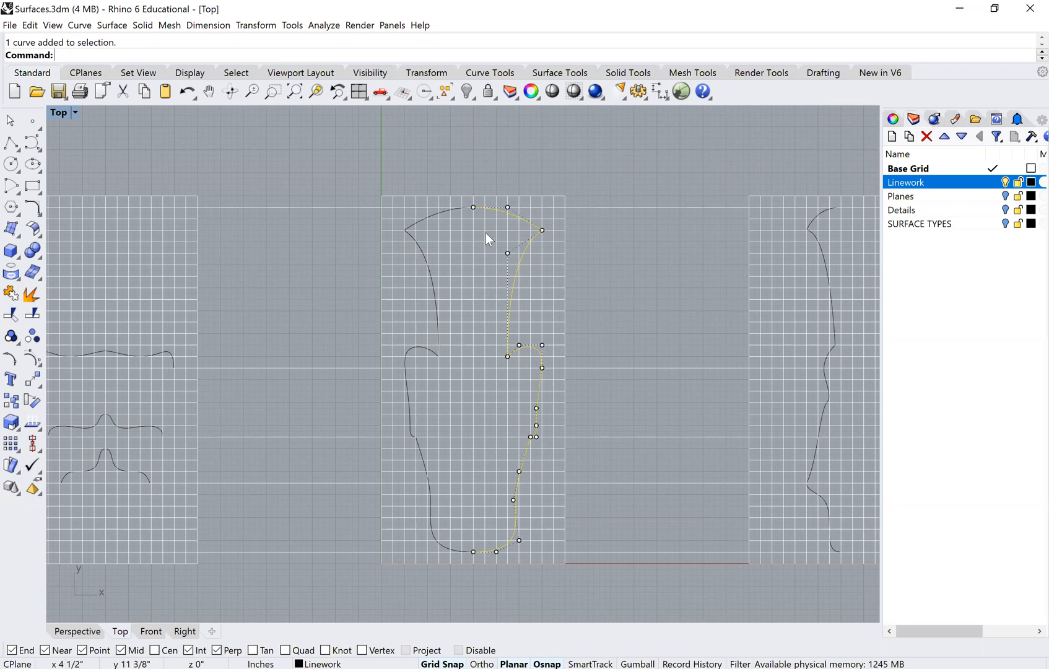
scroll(464, 350, "down", 1)
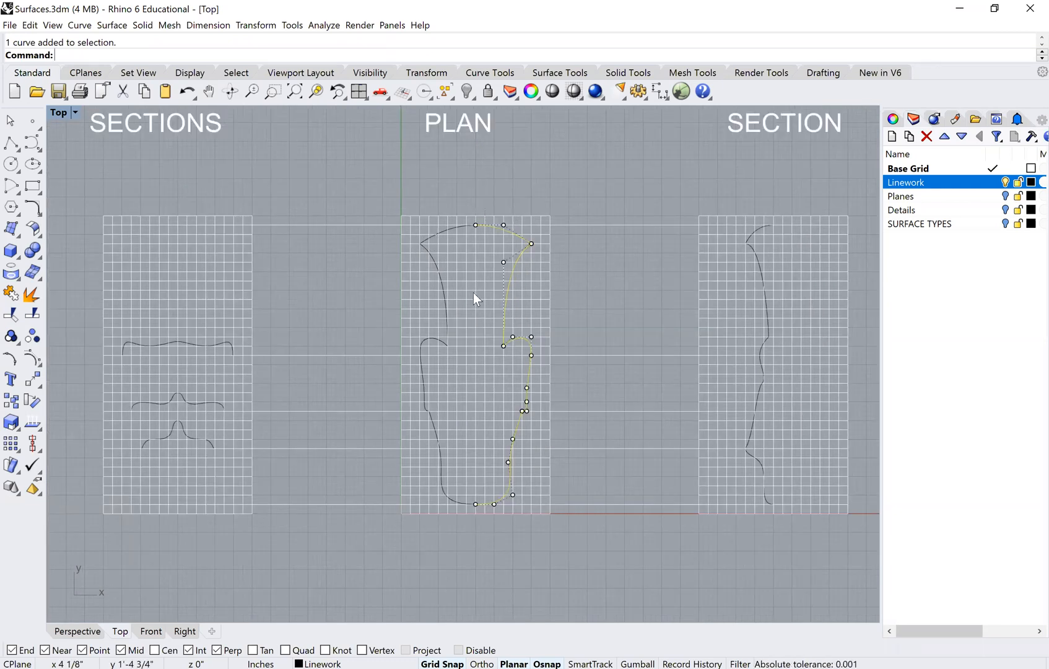
Step: Draw a vertical centreline about 1'-7 3/4" long at x 4", from the plan grid's upper edge to below the grid
left_click(11, 143)
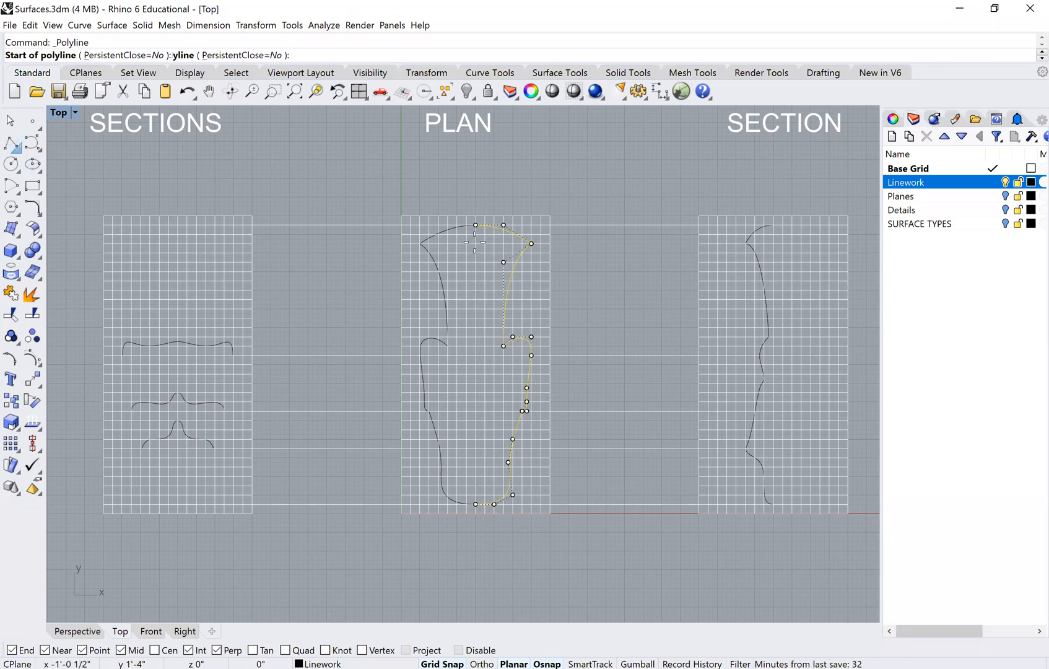
left_click(476, 215)
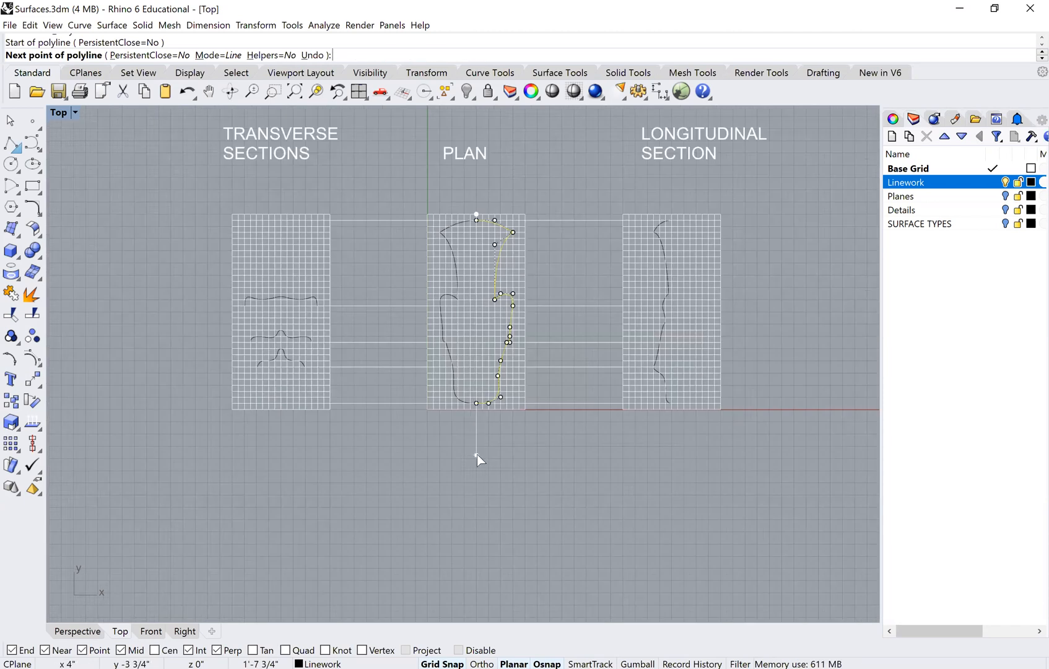
left_click(477, 455)
key("Return")
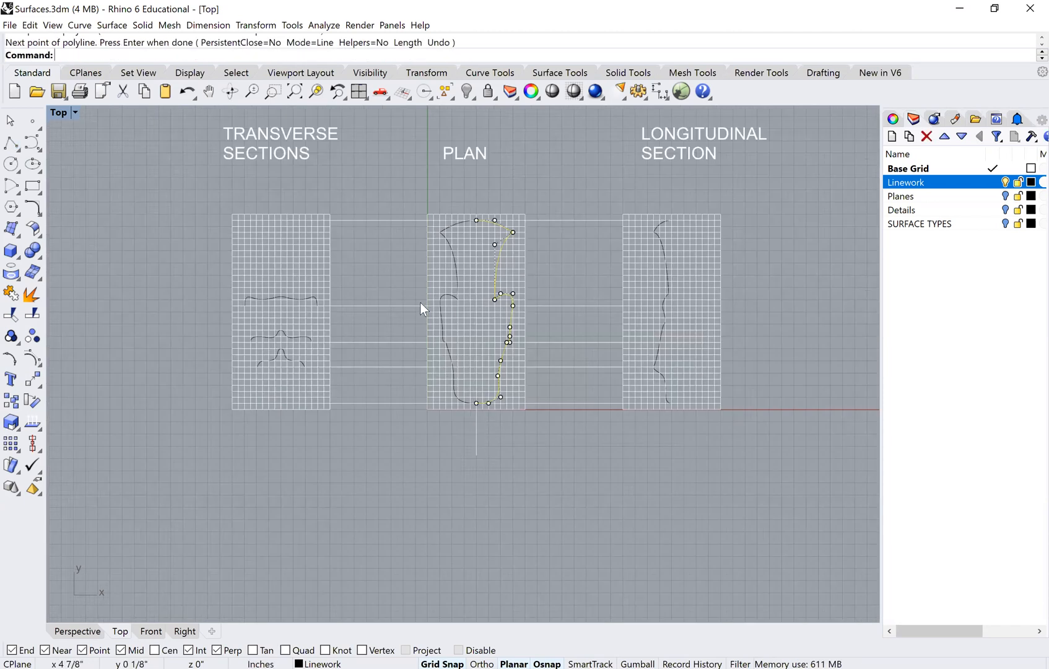
Step: Delete all segments of the plan outline's left half, including the arc at its top
scroll(433, 247, "up", 2)
scroll(442, 189, "up", 1)
left_click(443, 167)
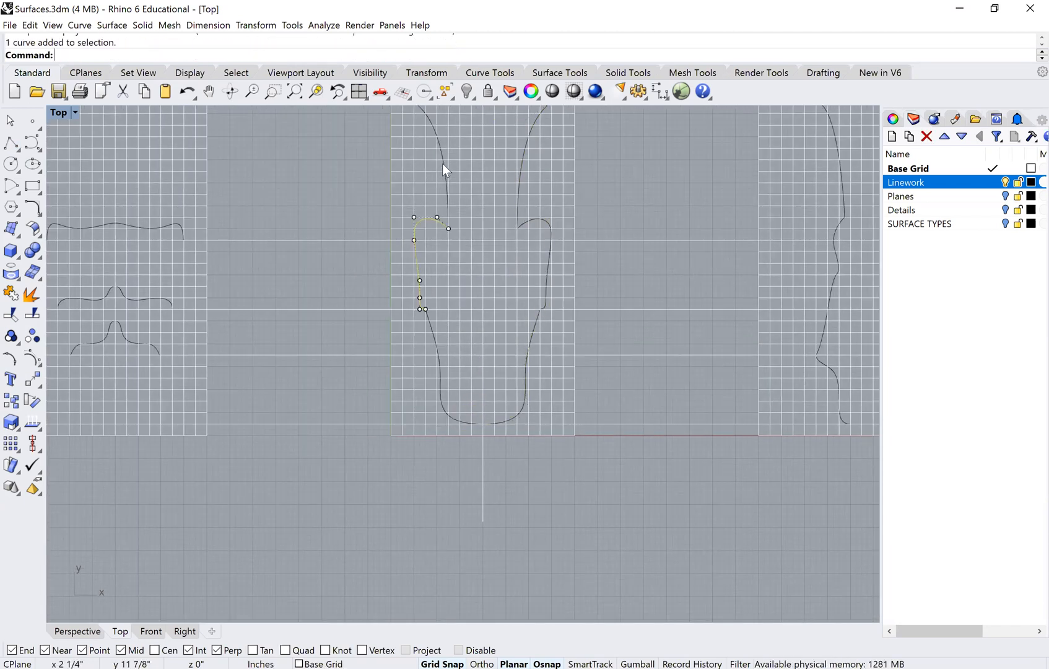
left_click(429, 324, "shift")
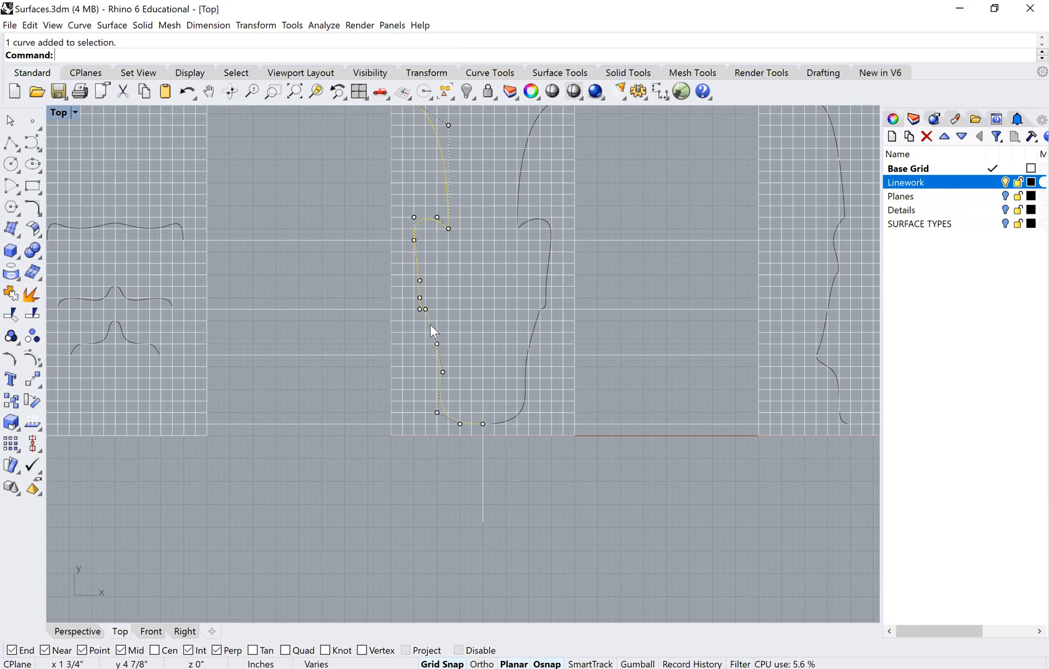
key("Delete")
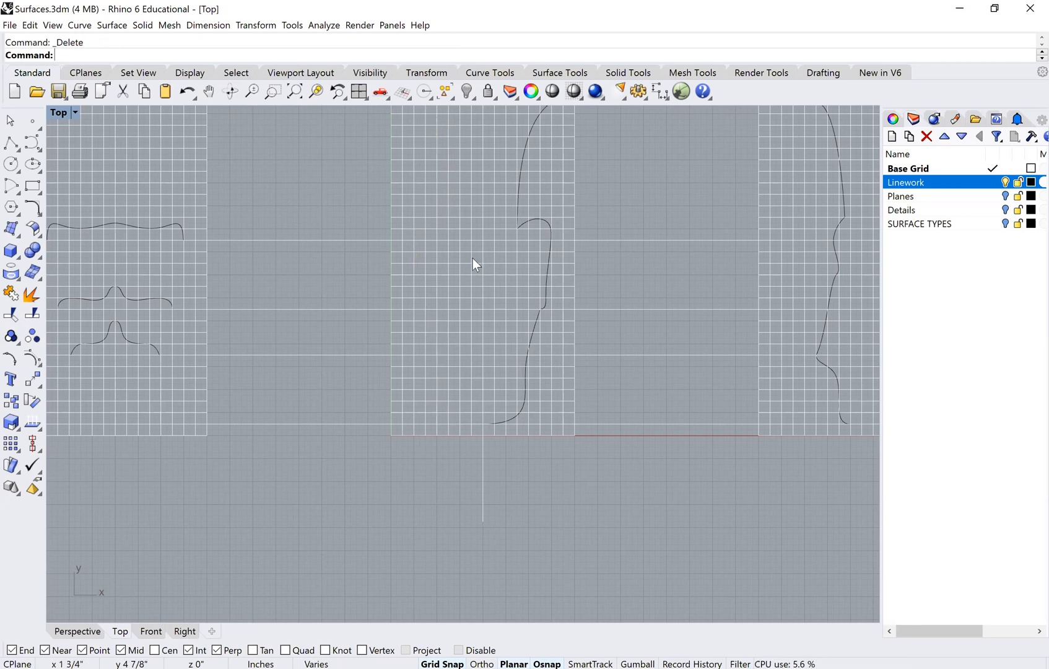
scroll(465, 248, "down", 2)
scroll(456, 236, "down", 1)
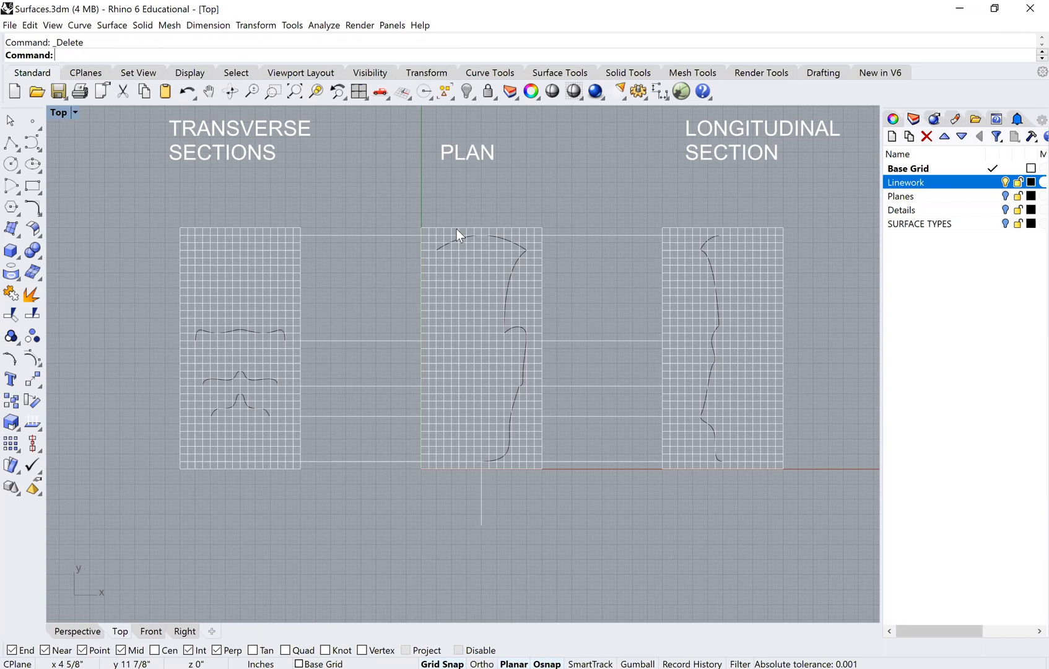
scroll(456, 229, "up", 2)
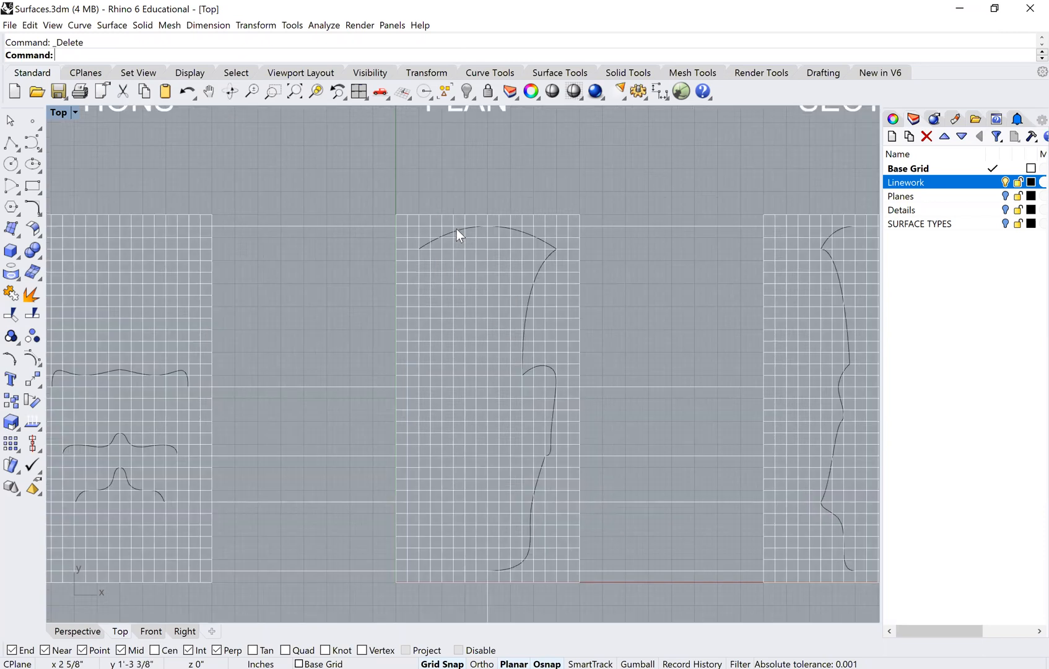
Step: Mirror the right-half segments of the plan outline across the vertical centreline, keeping the originals
left_click(529, 234)
left_click(539, 268, "shift")
scroll(546, 336, "down", 2)
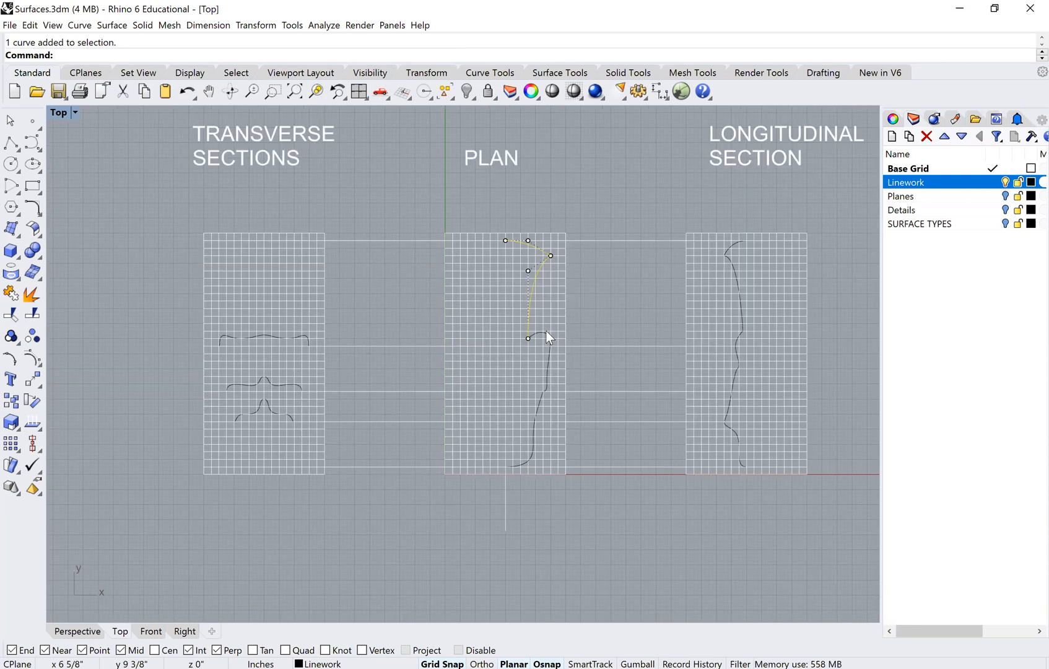
scroll(542, 404, "up", 1)
left_click(535, 430, "shift")
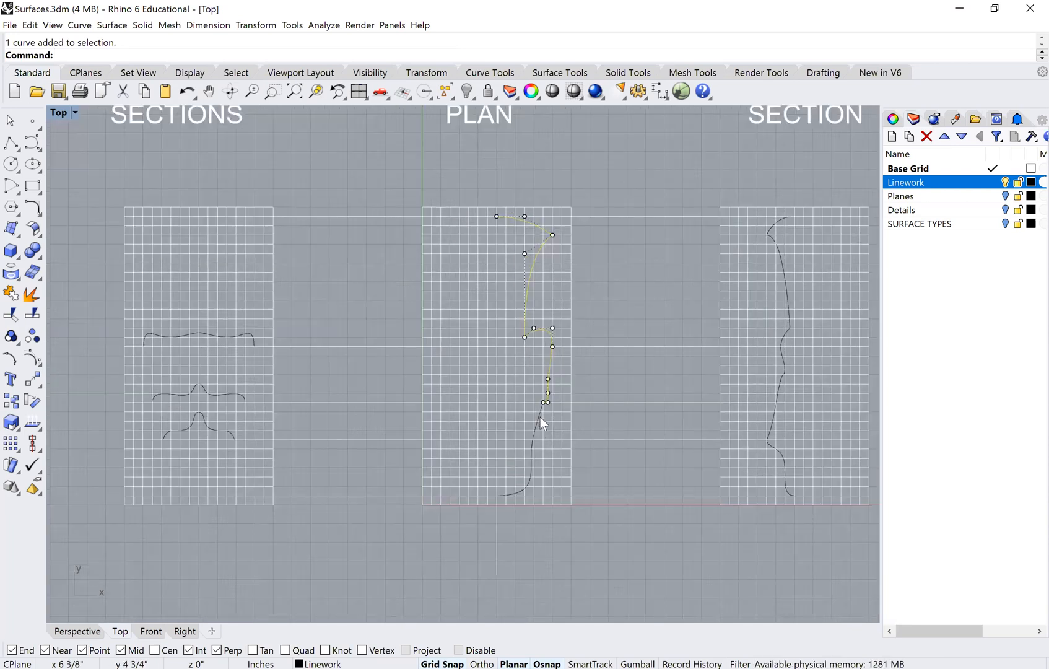
scroll(479, 476, "down", 2)
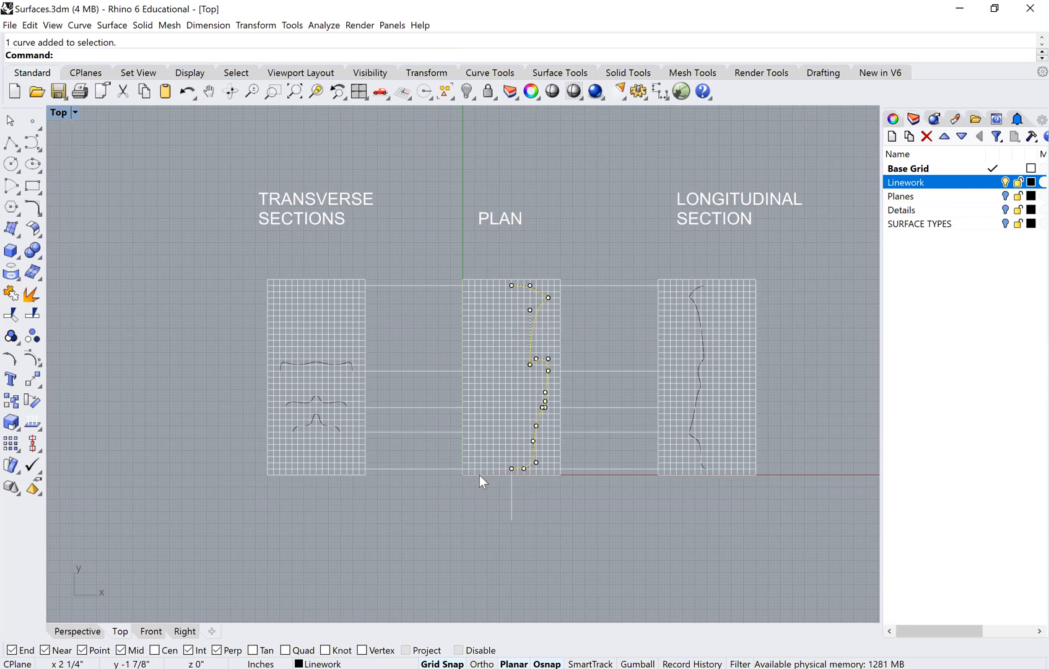
type("Mirror")
key("Return")
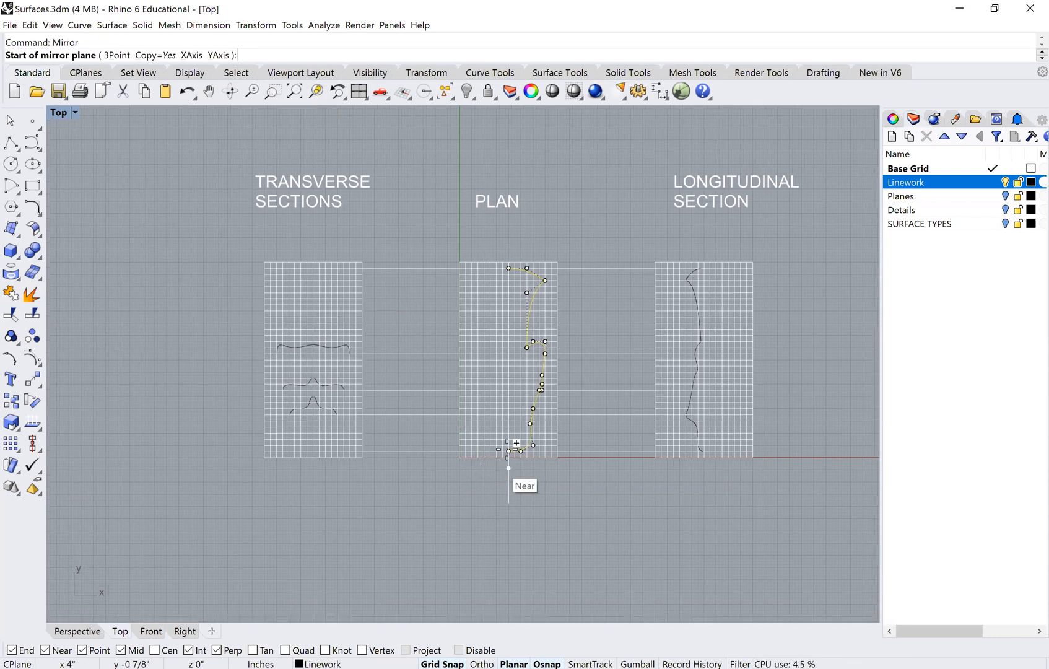
left_click(508, 494)
left_click(509, 509)
key("Escape")
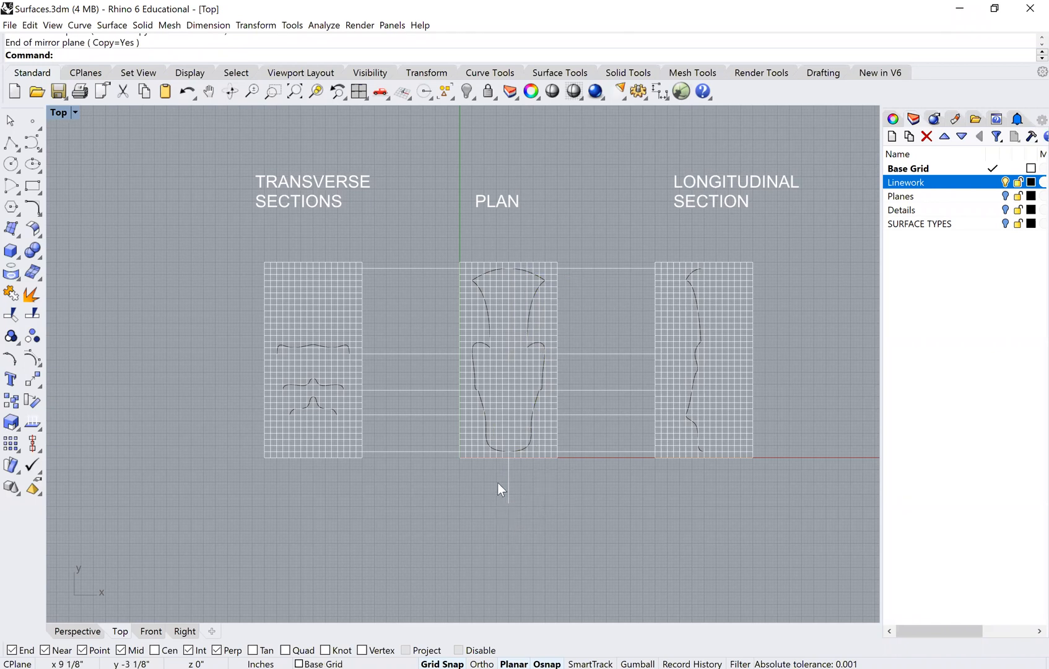
Step: Examine where the two halves of the plan outline meet at the centreline, at its upper and lower ends
right_click_drag(492, 301, 432, 332)
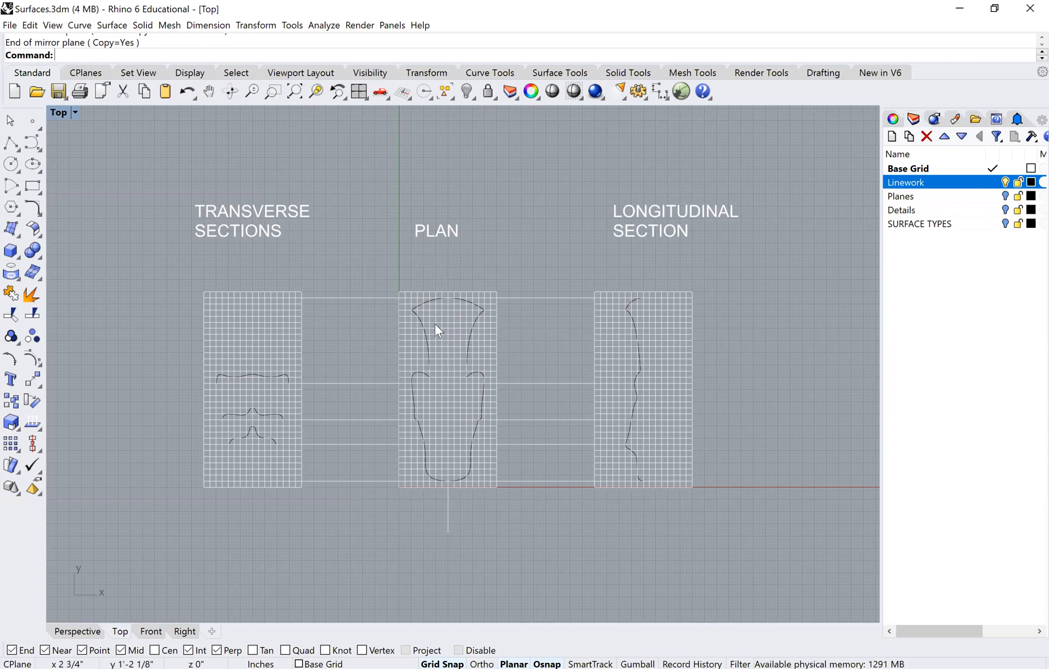
scroll(461, 302, "up", 8)
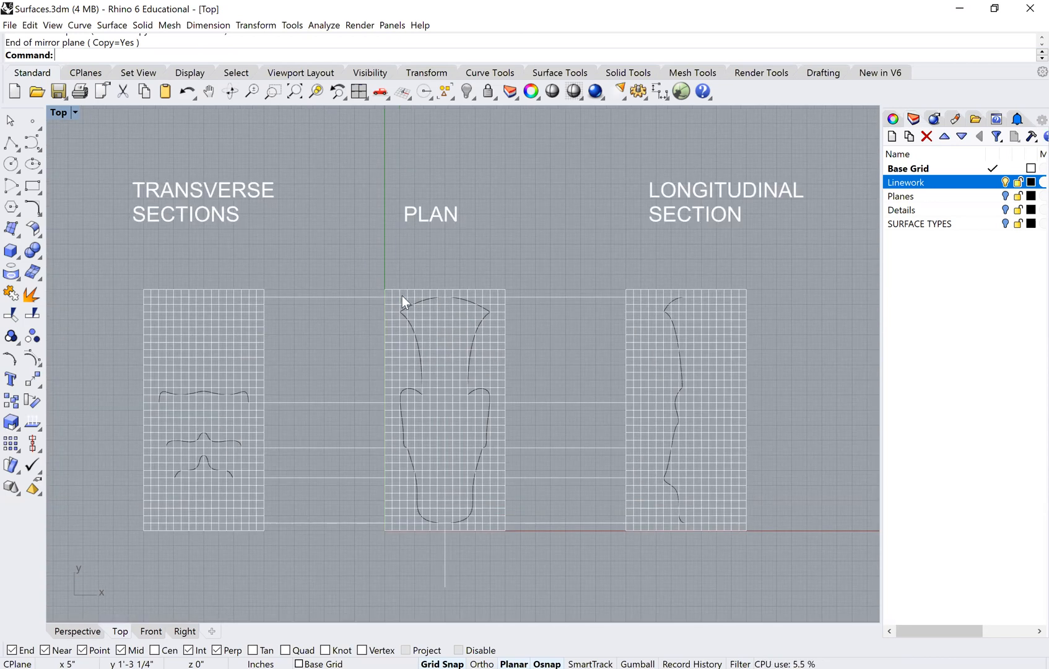
scroll(446, 290, "down", 2)
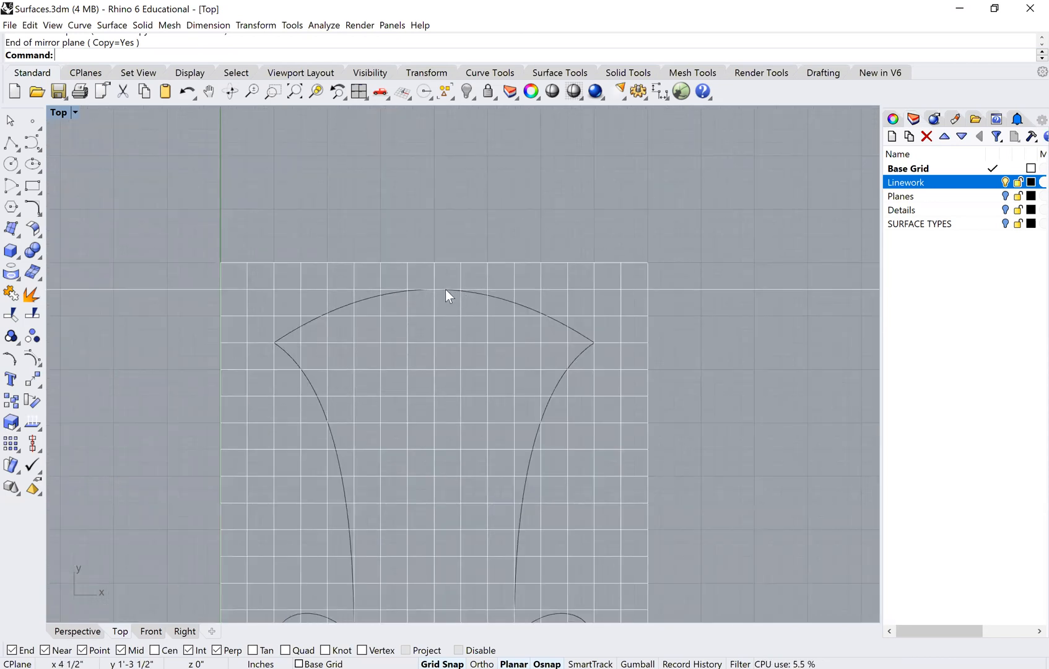
scroll(413, 300, "down", 5)
scroll(615, 259, "down", 1)
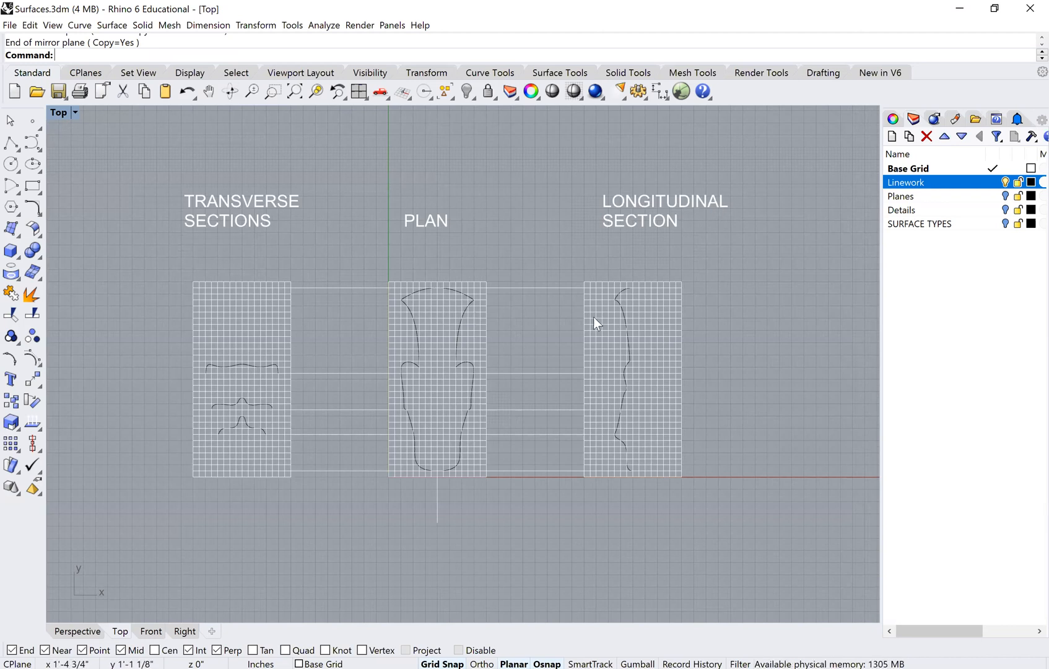
scroll(422, 287, "up", 3)
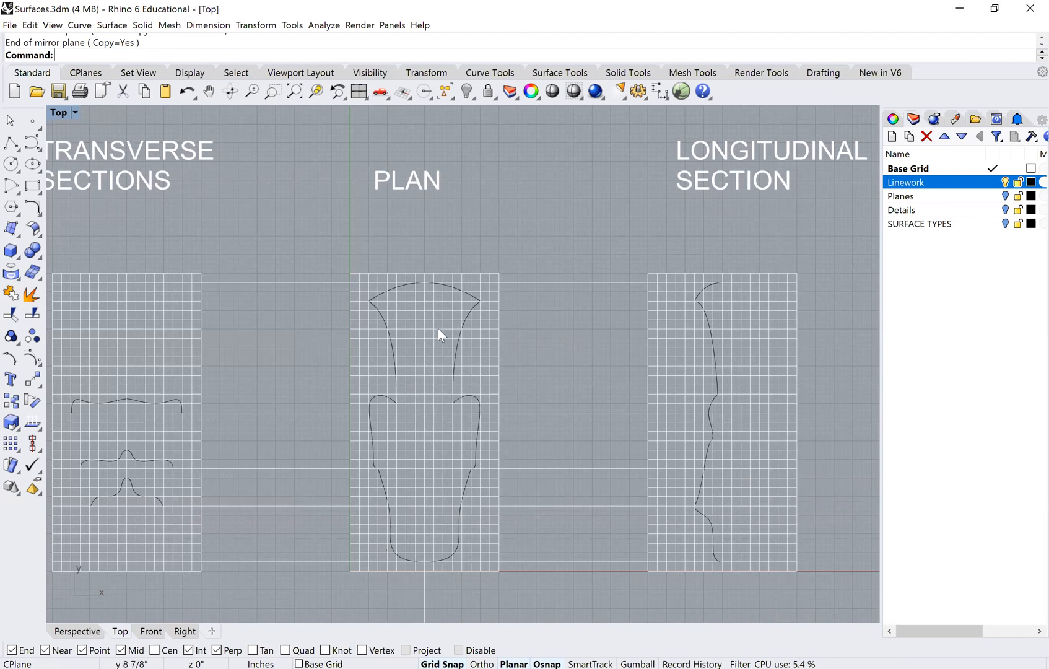
scroll(420, 282, "up", 1)
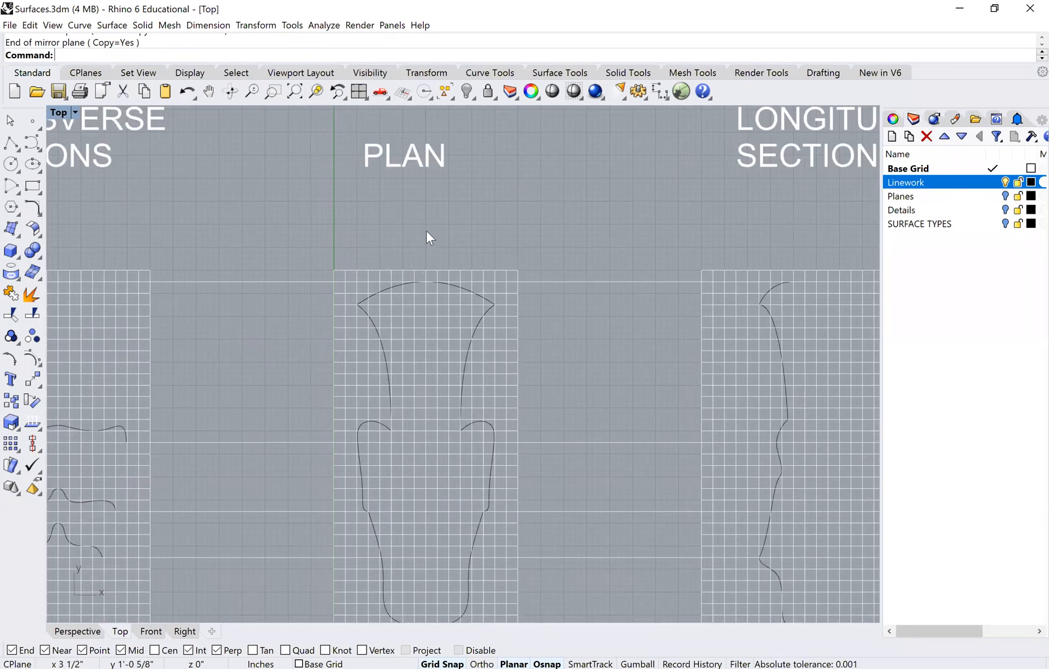
scroll(427, 285, "up", 4)
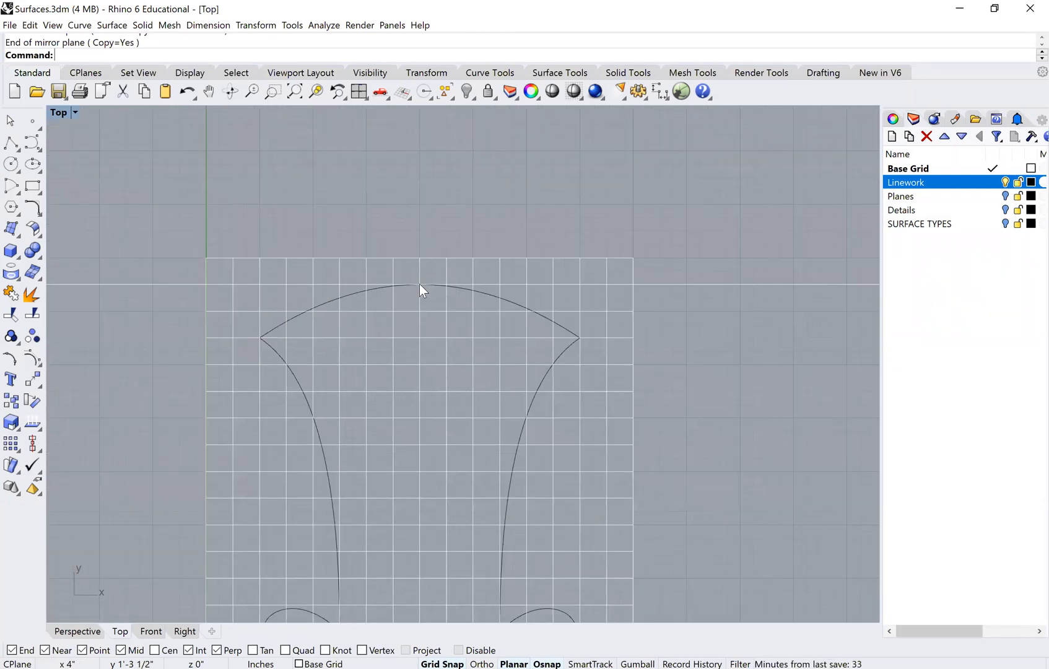
scroll(628, 321, "down", 2)
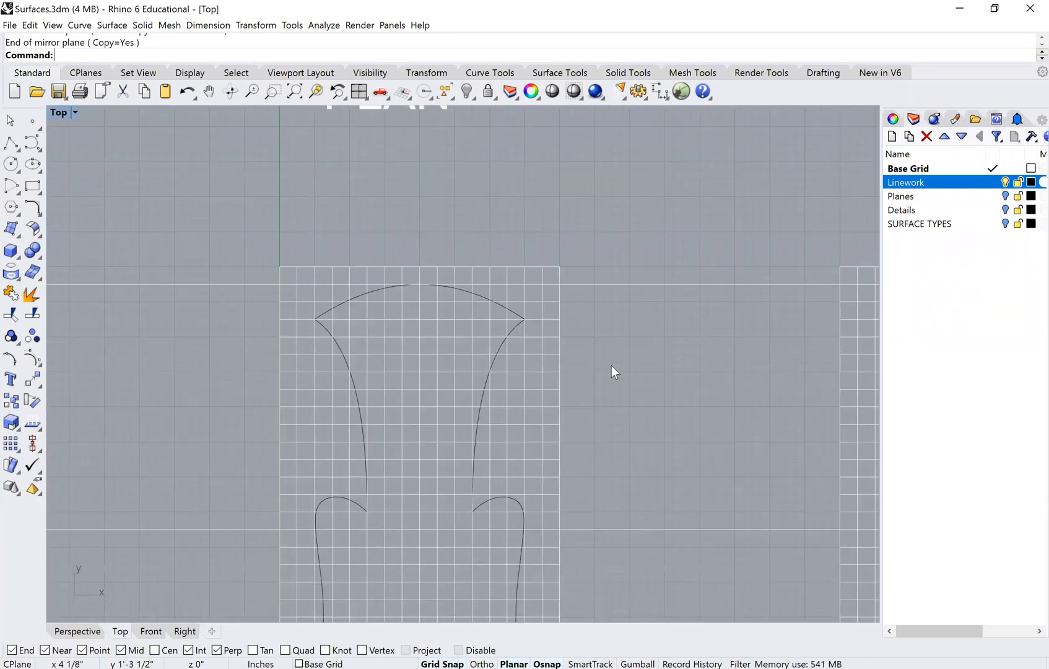
scroll(498, 458, "down", 1)
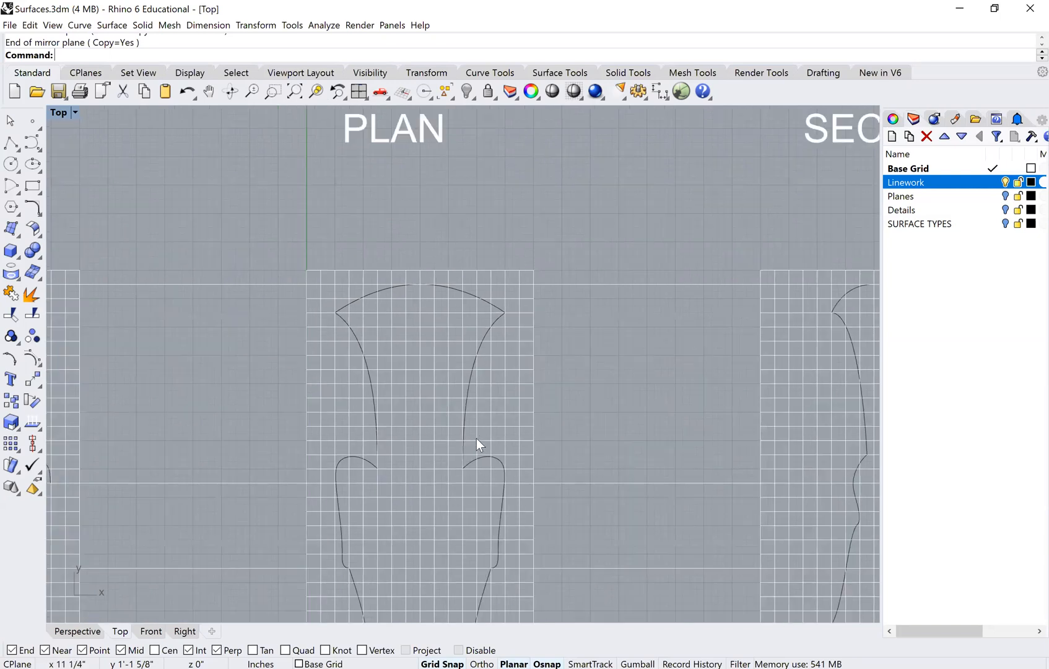
scroll(476, 438, "down", 3)
scroll(477, 439, "up", 5)
scroll(576, 425, "down", 1)
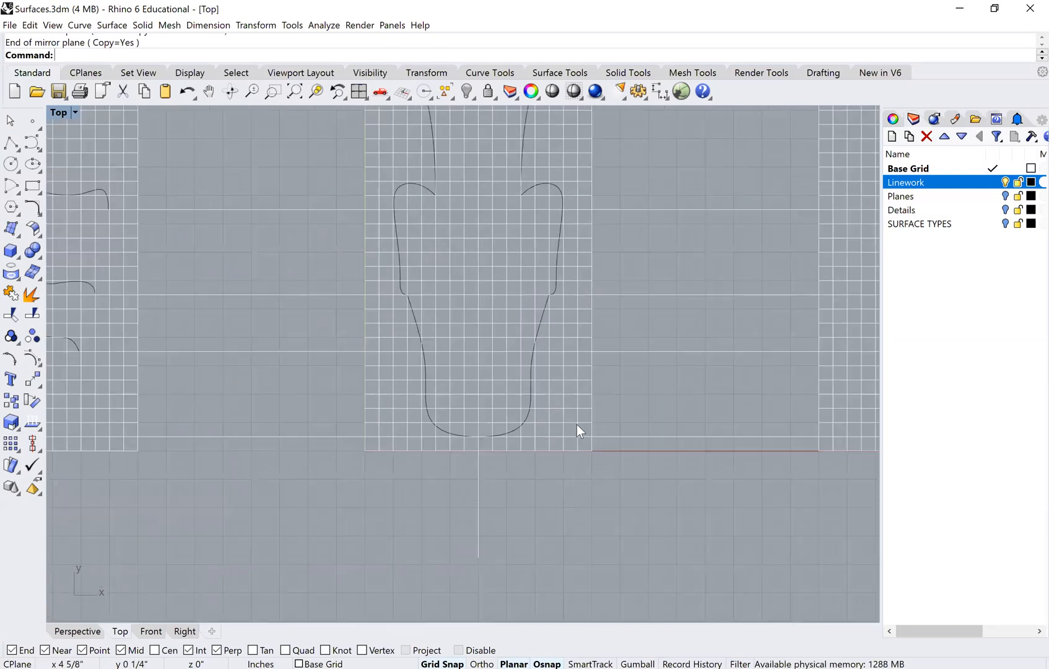
Step: Draw a vertical centreline about 1'-6 1/4" long at x 1'-8" in the longitudinal section, from the profile's upper end to below the grid
scroll(527, 484, "down", 2)
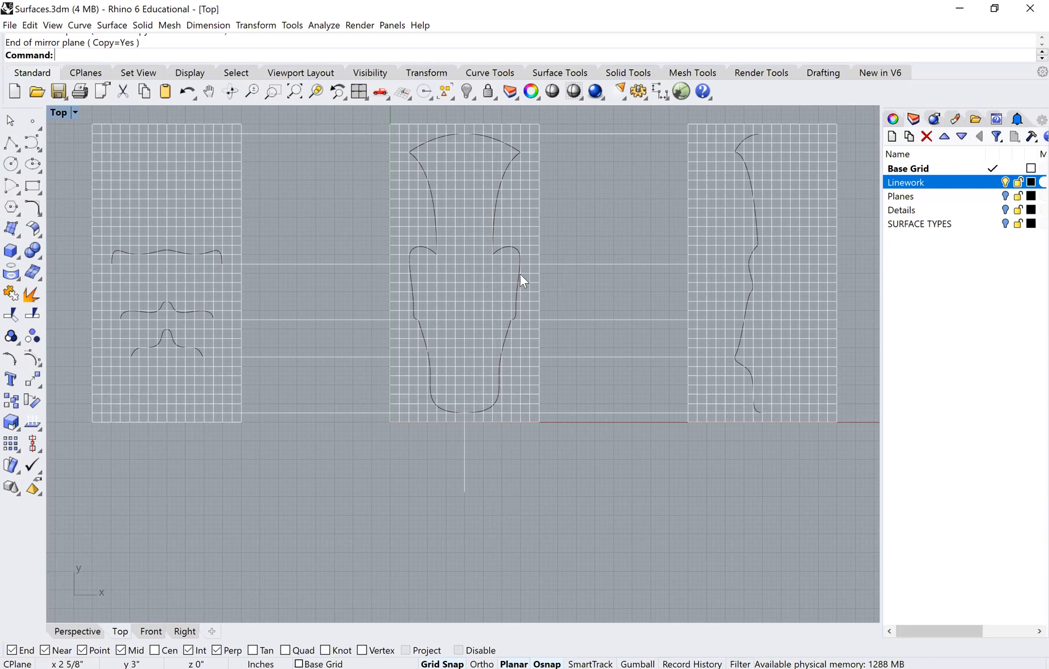
scroll(471, 277, "down", 2)
scroll(322, 278, "up", 1)
scroll(286, 282, "up", 2)
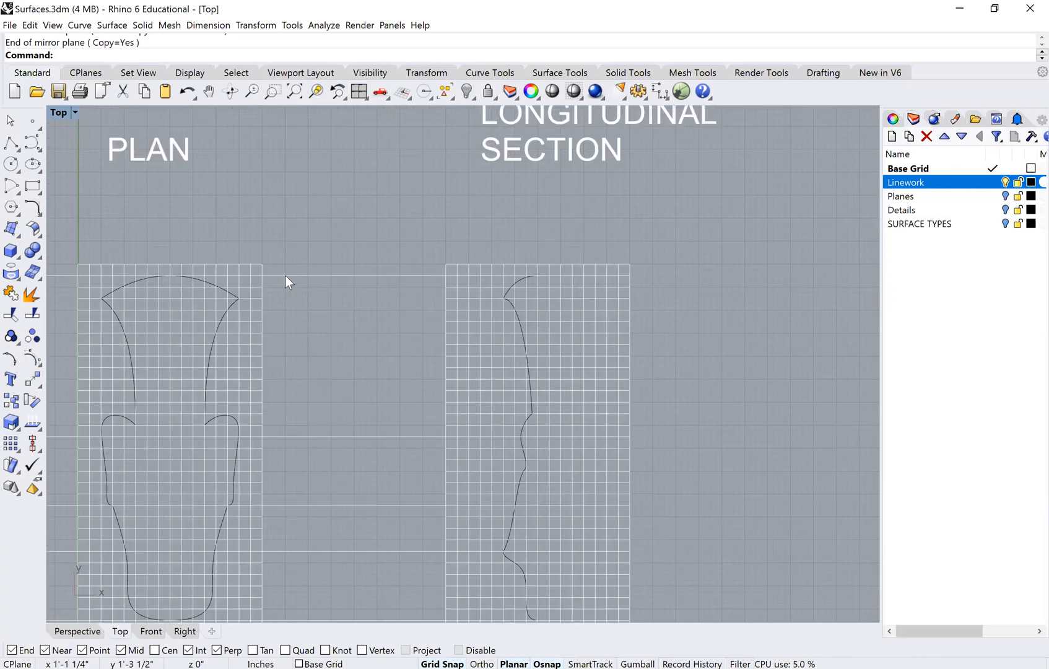
scroll(253, 291, "down", 2)
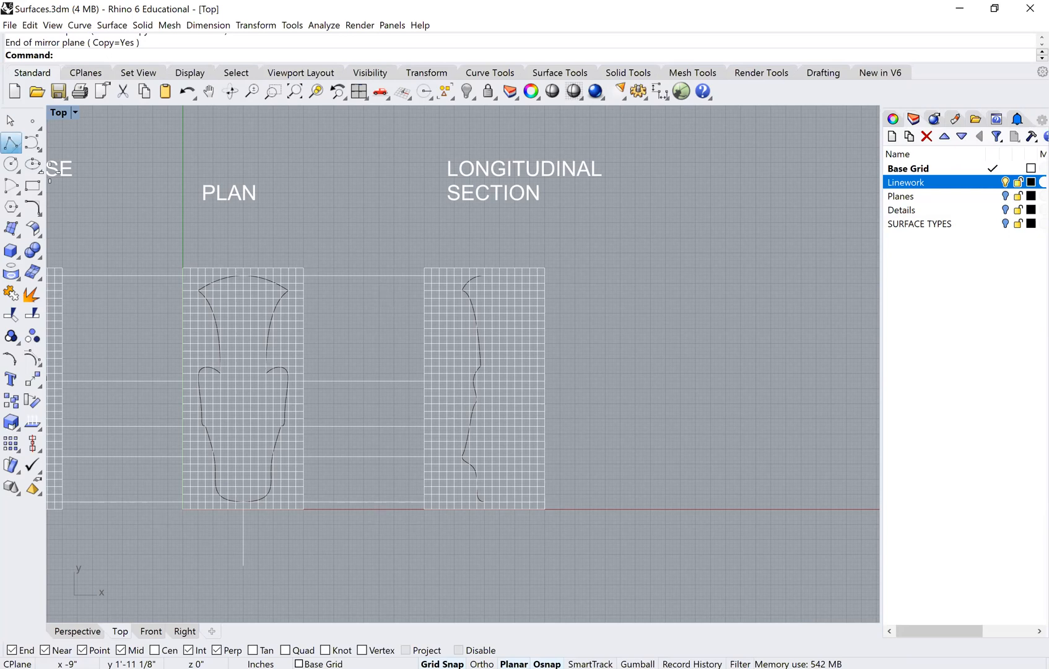
left_click(10, 143)
scroll(475, 260, "up", 6)
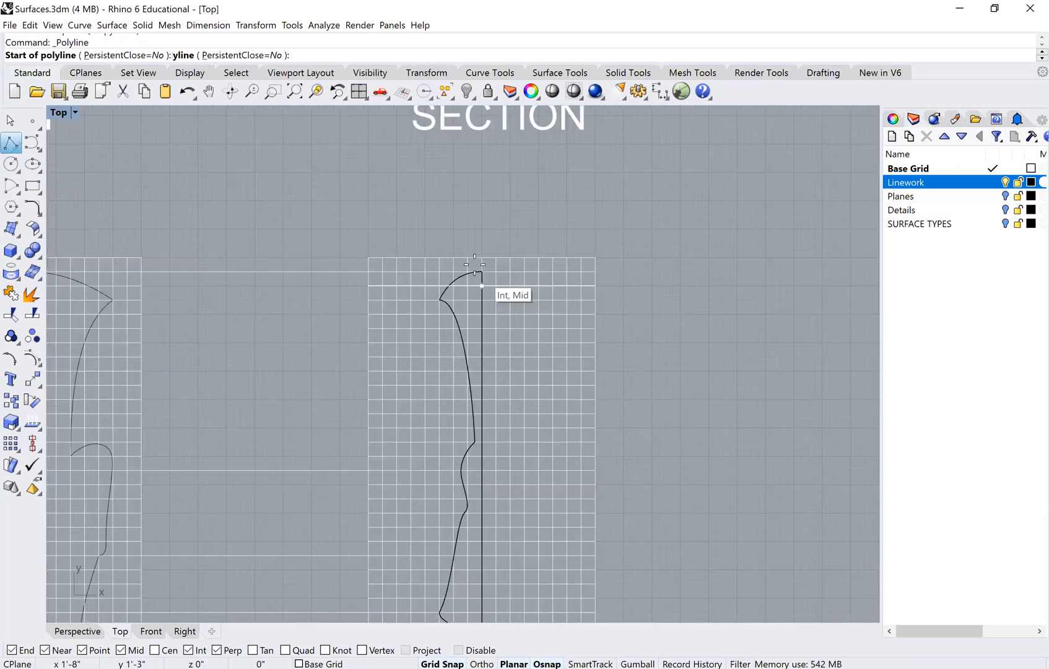
left_click(475, 262)
scroll(476, 520, "down", 4)
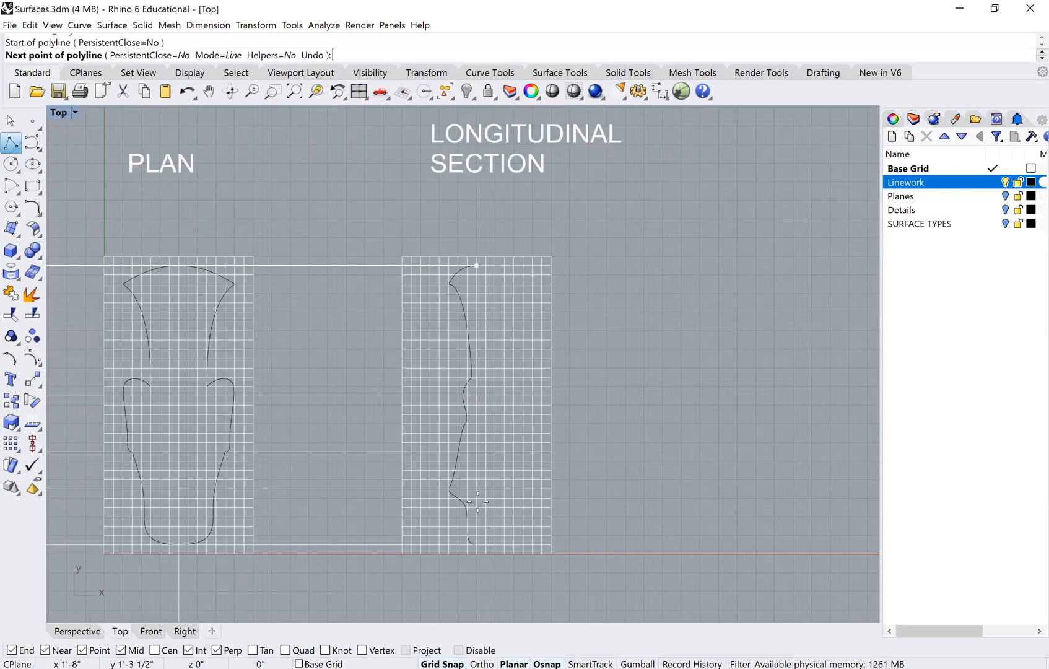
scroll(477, 495, "down", 3)
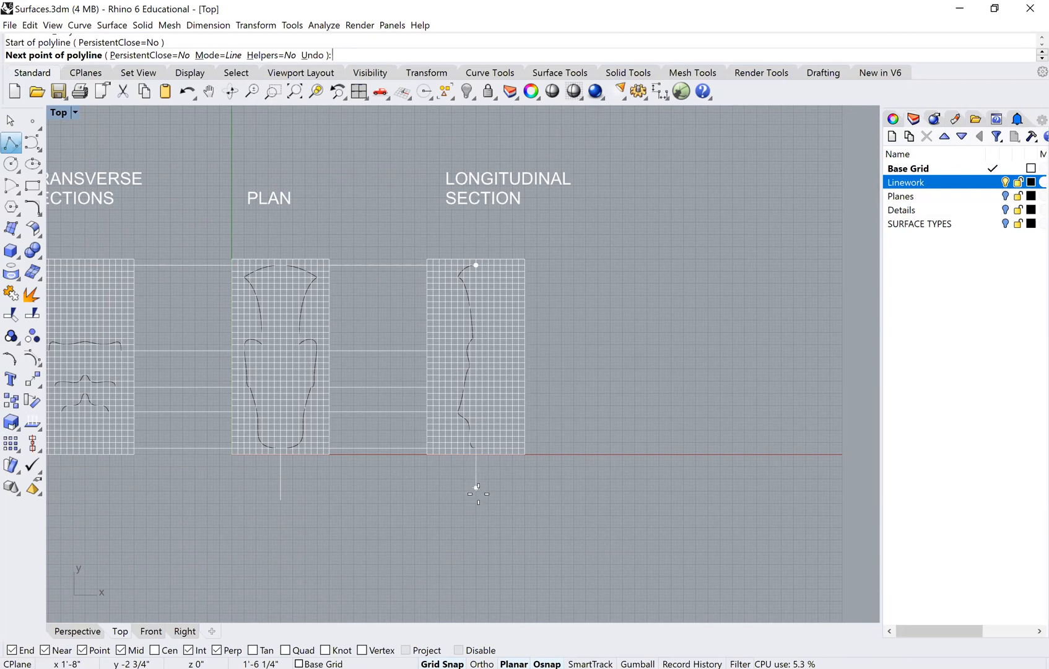
scroll(477, 489, "up", 4)
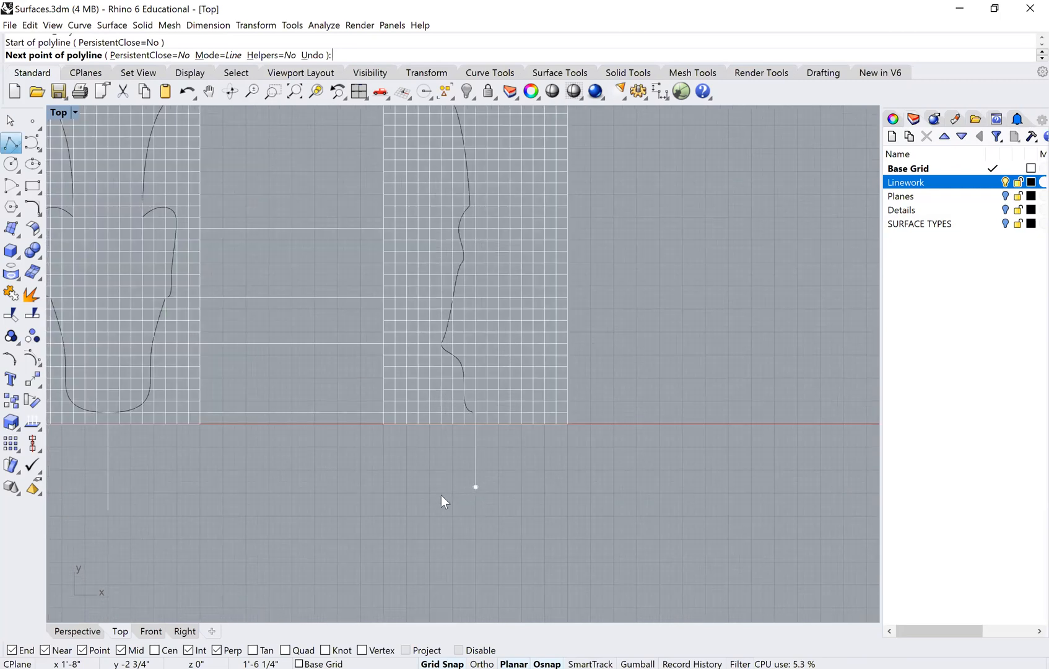
left_click(441, 495)
key("Return")
Step: Trace the longitudinal section's top arc with a degree-3 control point curve, snapping to the existing profile's four control points there
scroll(463, 495, "down", 4)
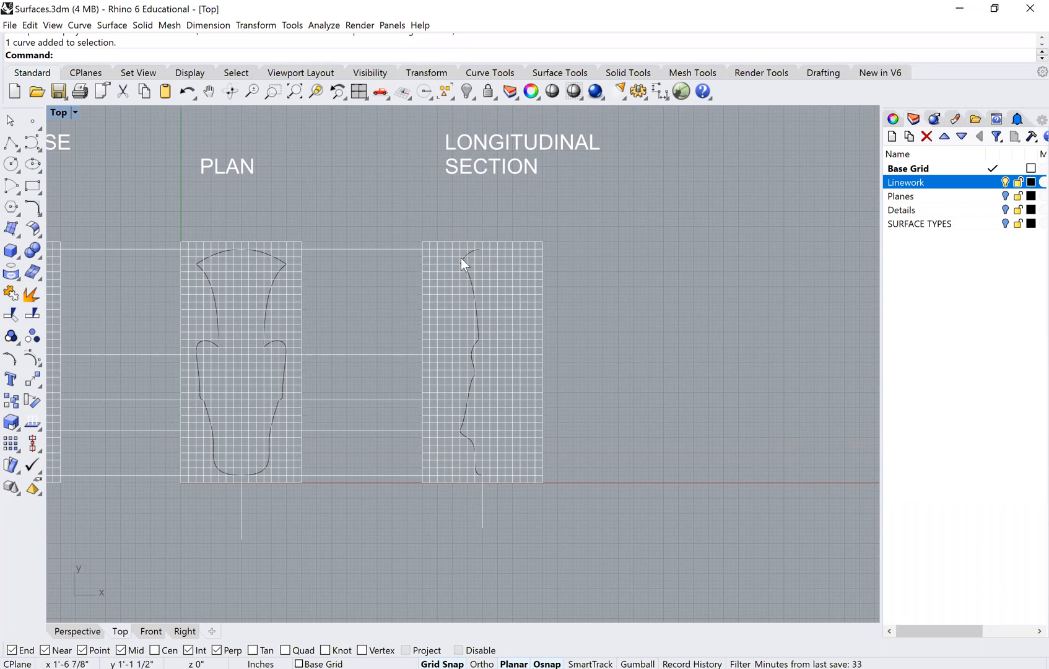
scroll(461, 255, "up", 2)
scroll(465, 260, "up", 2)
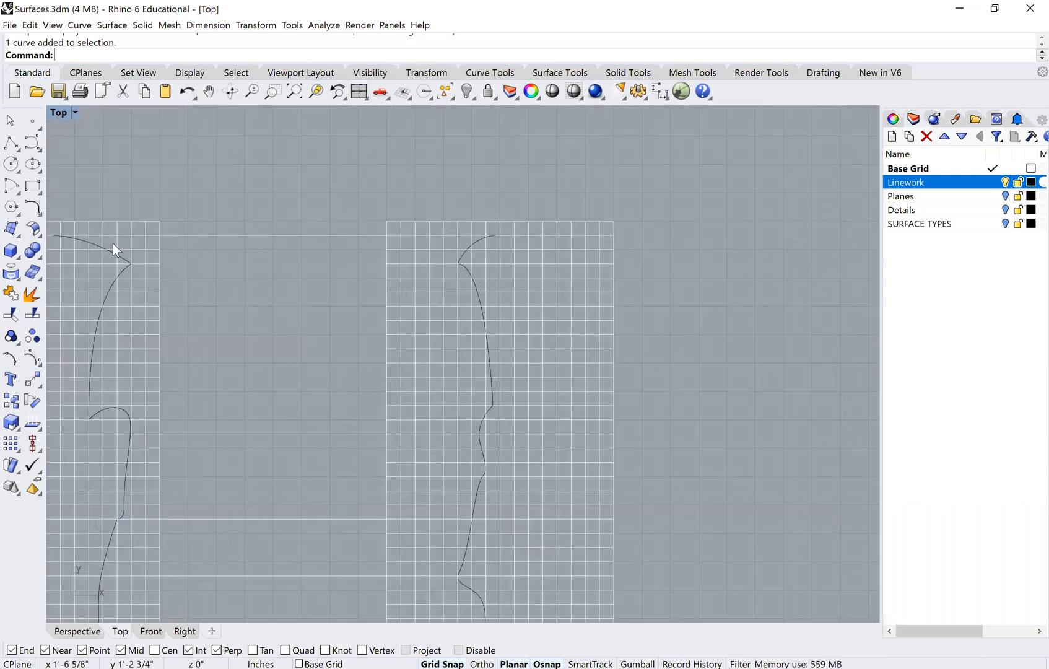
scroll(465, 253, "down", 2)
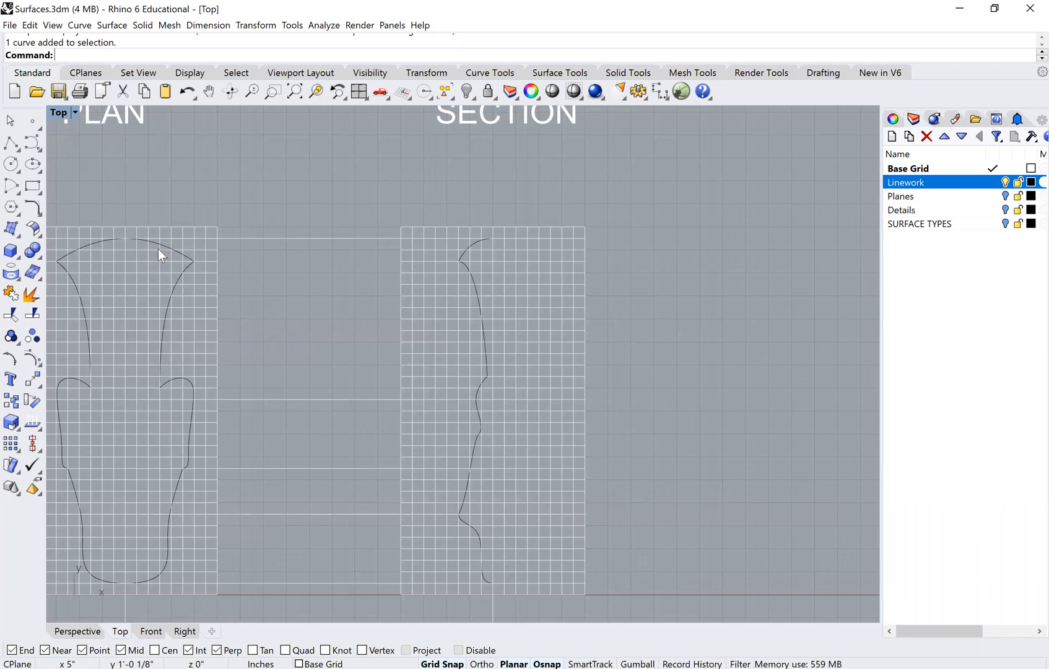
left_click(461, 264)
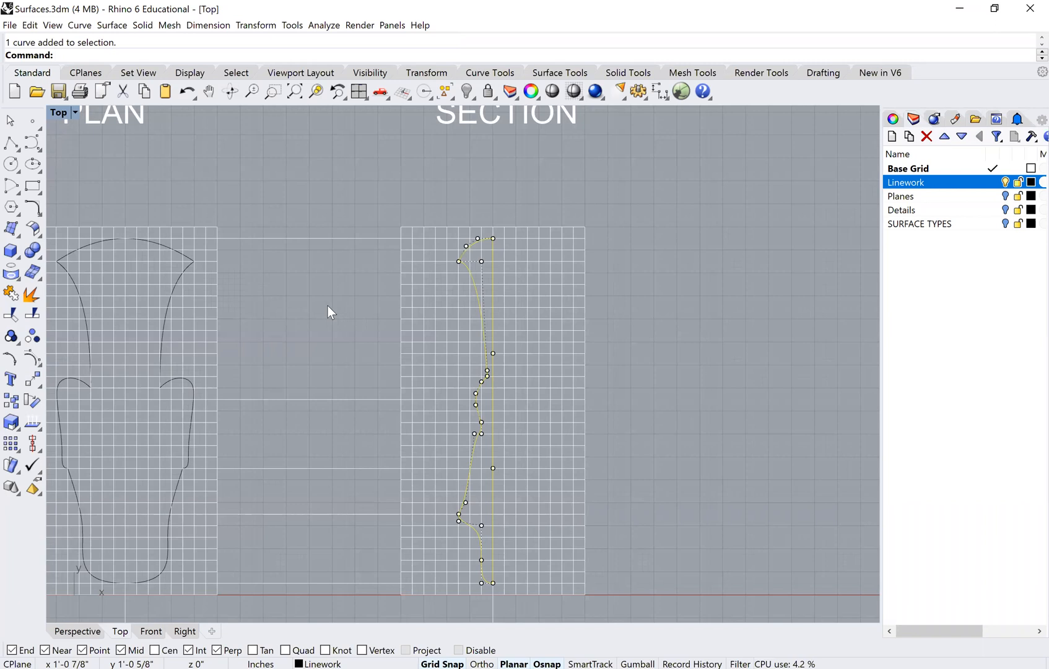
left_click(33, 142)
scroll(489, 243, "up", 8)
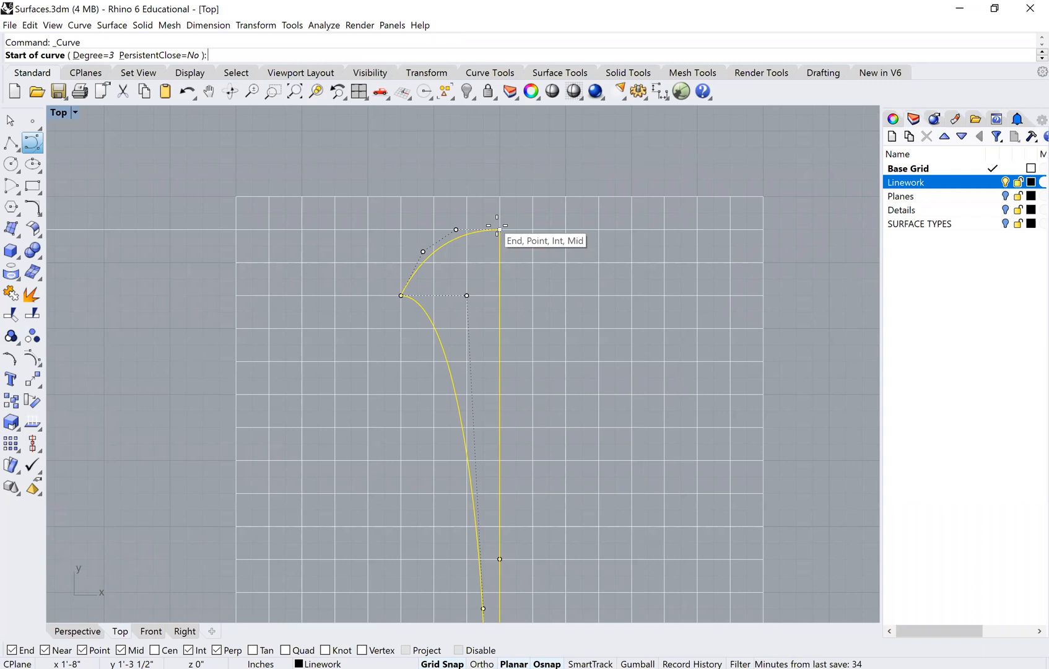
key("Escape")
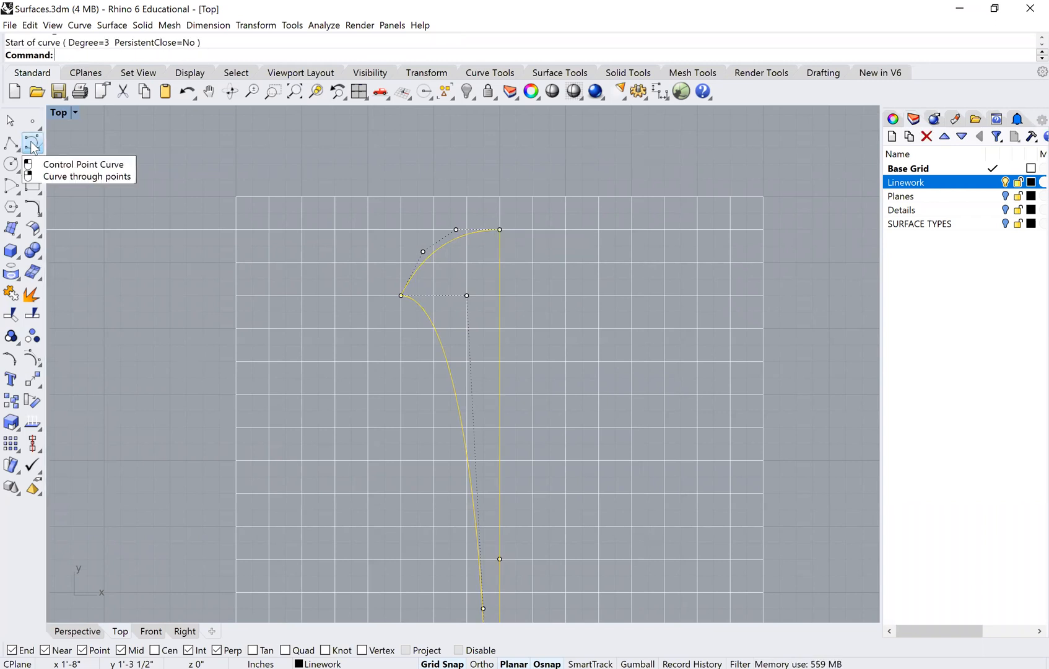
key("Return")
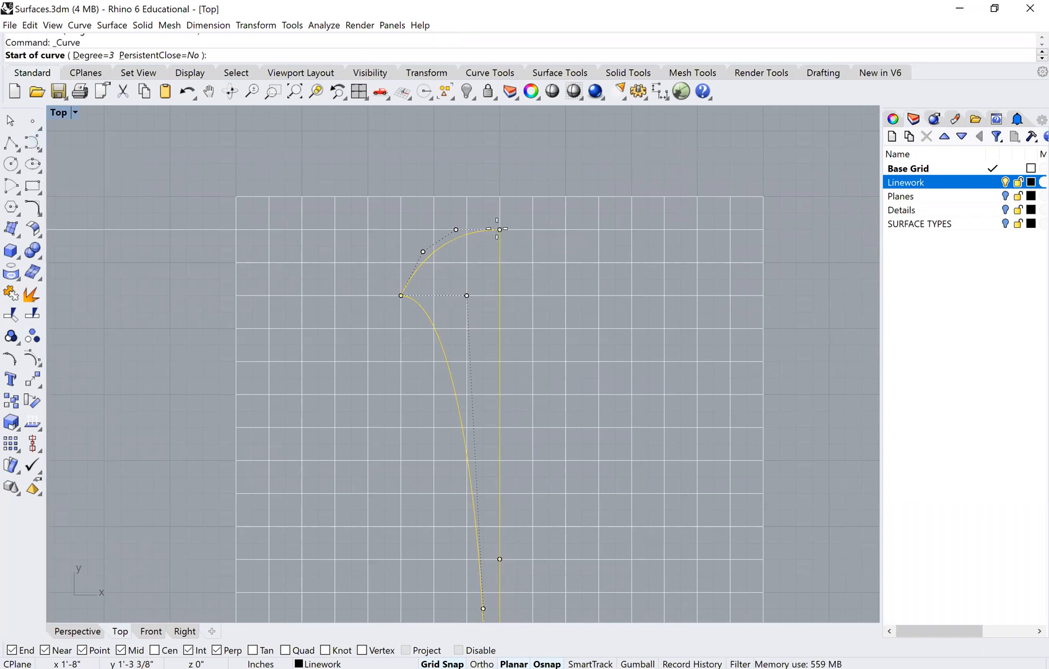
left_click(500, 230)
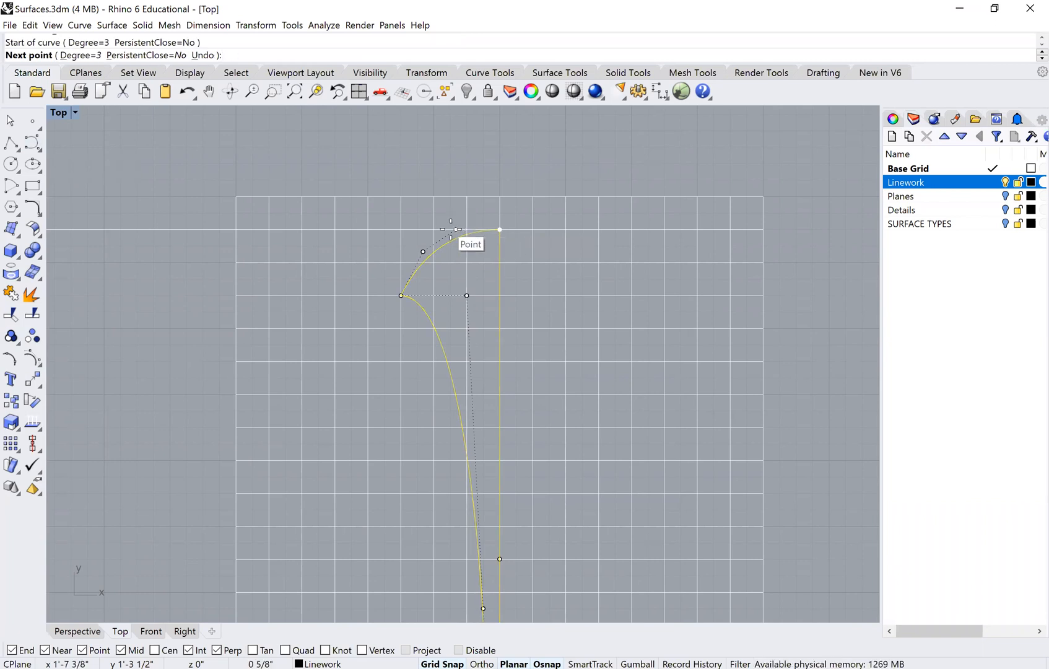
left_click(457, 229)
left_click(423, 252)
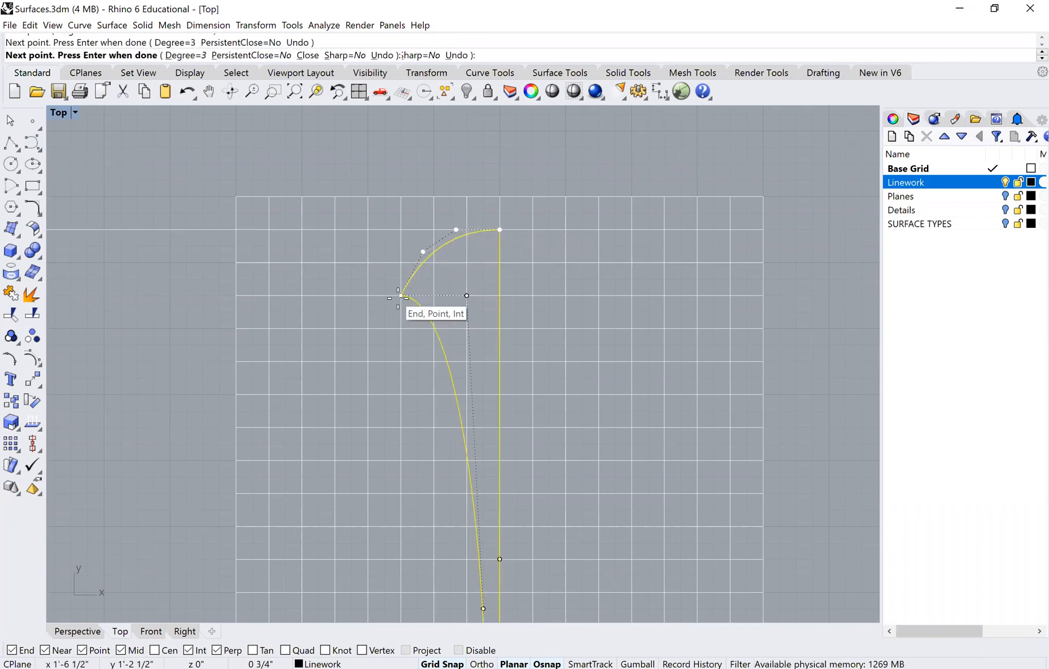
left_click(402, 297)
key("Return")
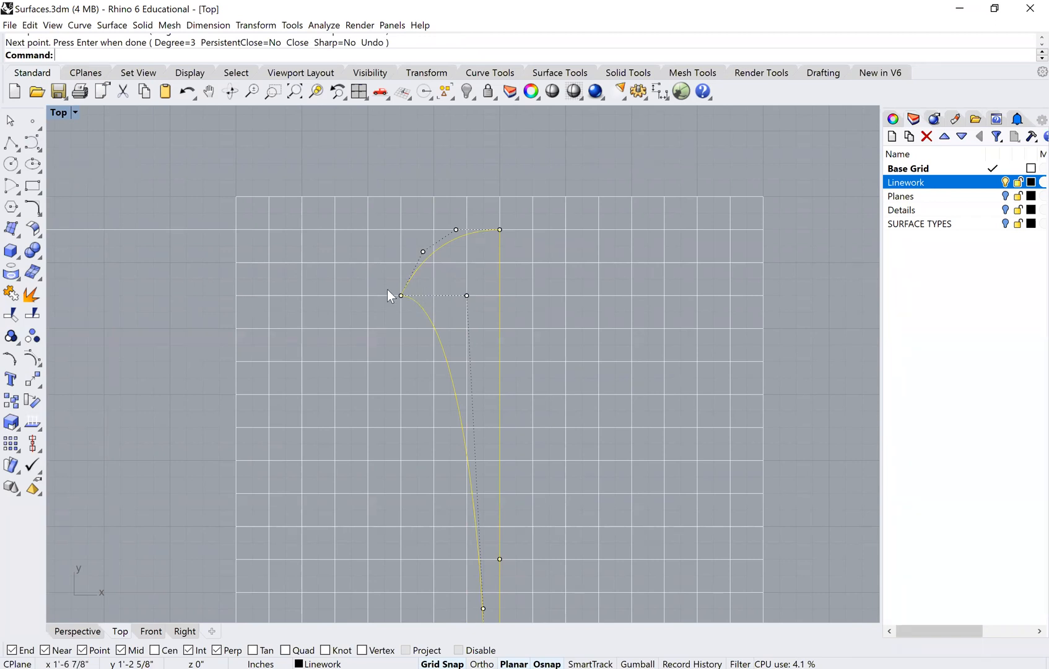
Step: Try to trace the section's long concave curve below the top arc with a degree-3 control point curve, starting at the arc's lower end
key("Return")
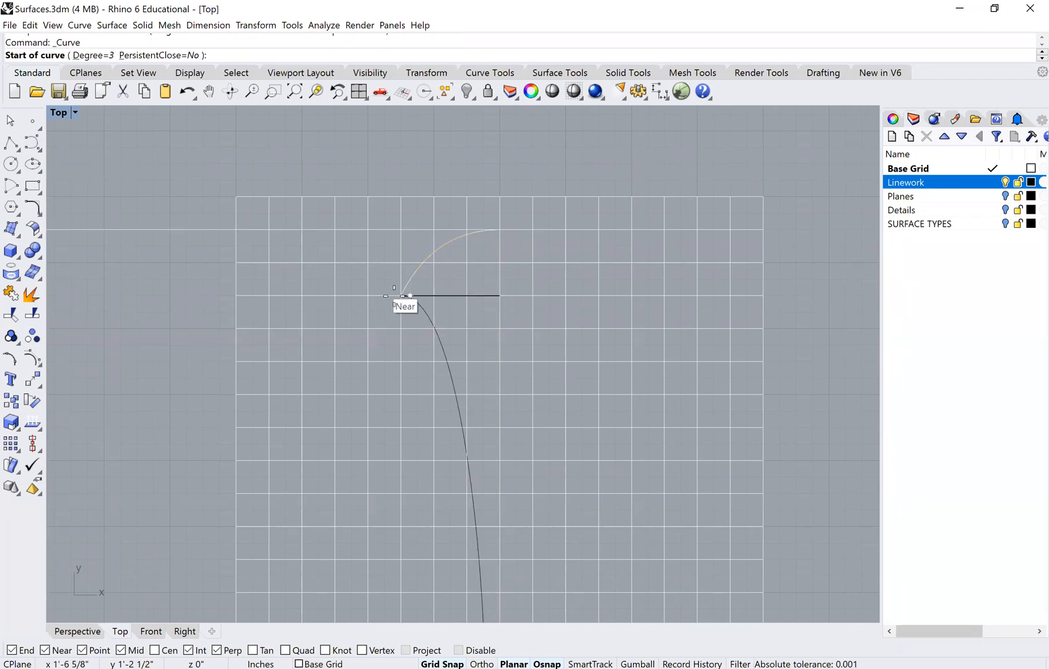
left_click(401, 296)
left_click(433, 296)
scroll(446, 376, "down", 3)
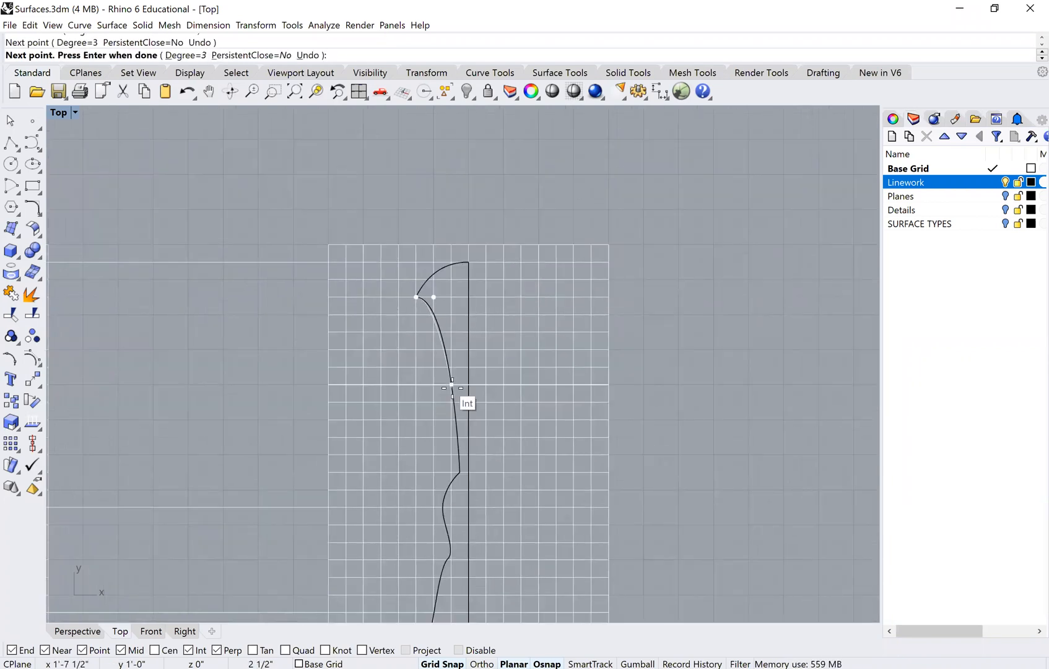
scroll(450, 391, "up", 1)
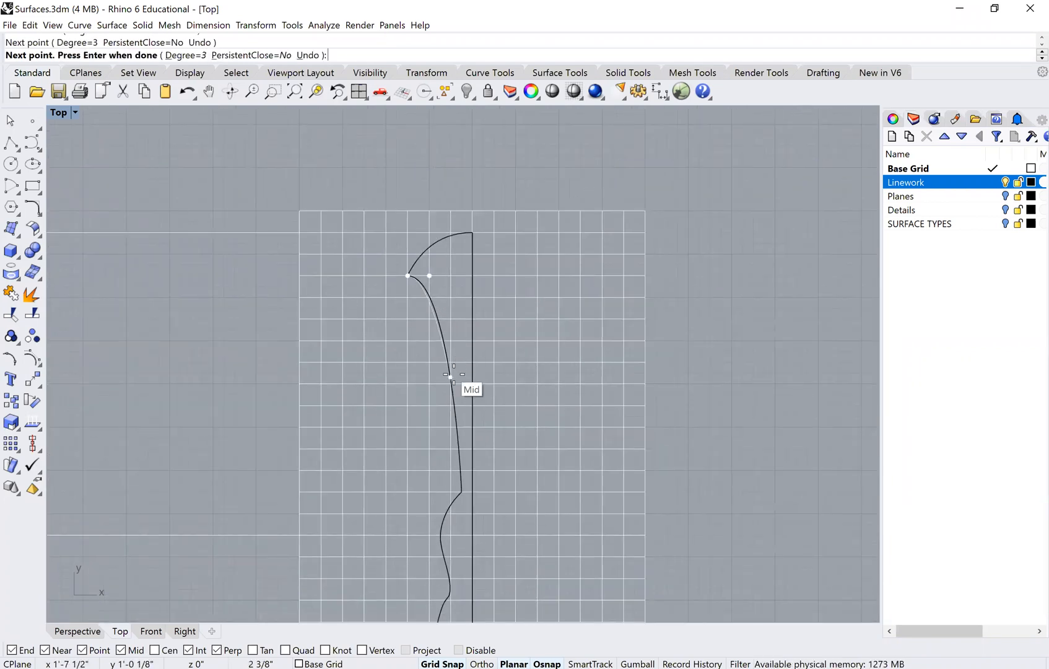
left_click(461, 486)
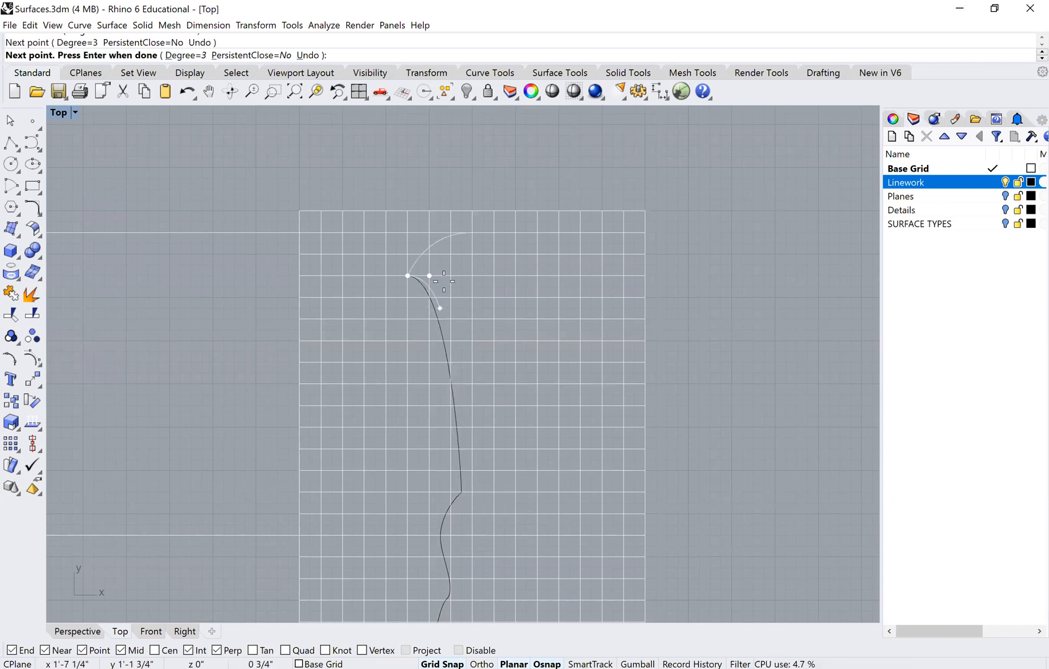
key("ctrl+z")
key("Escape")
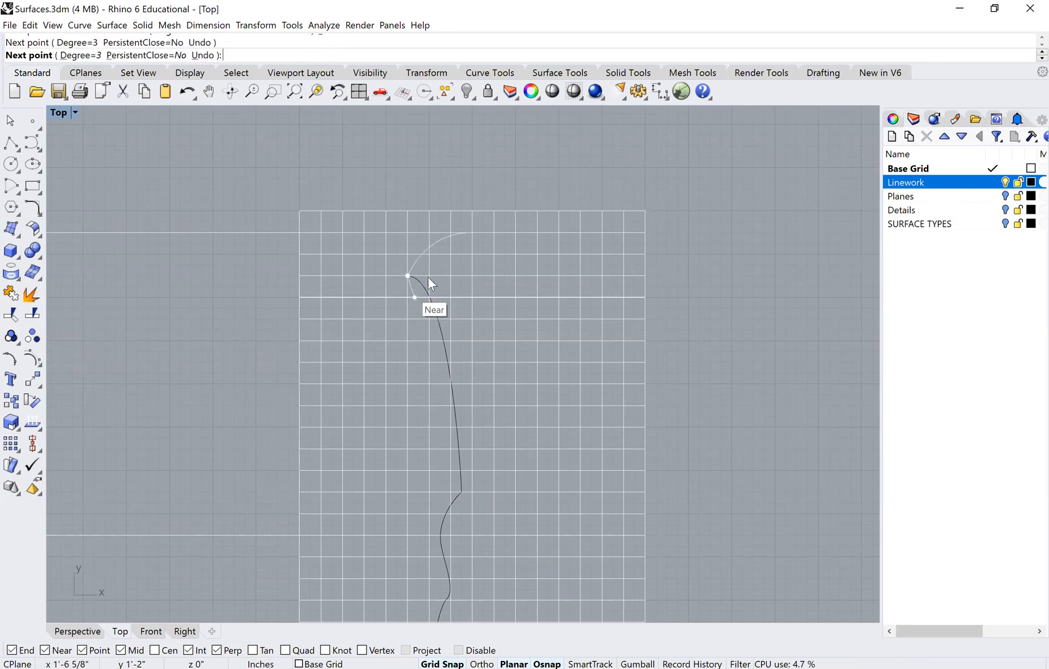
key("Return")
left_click(408, 275)
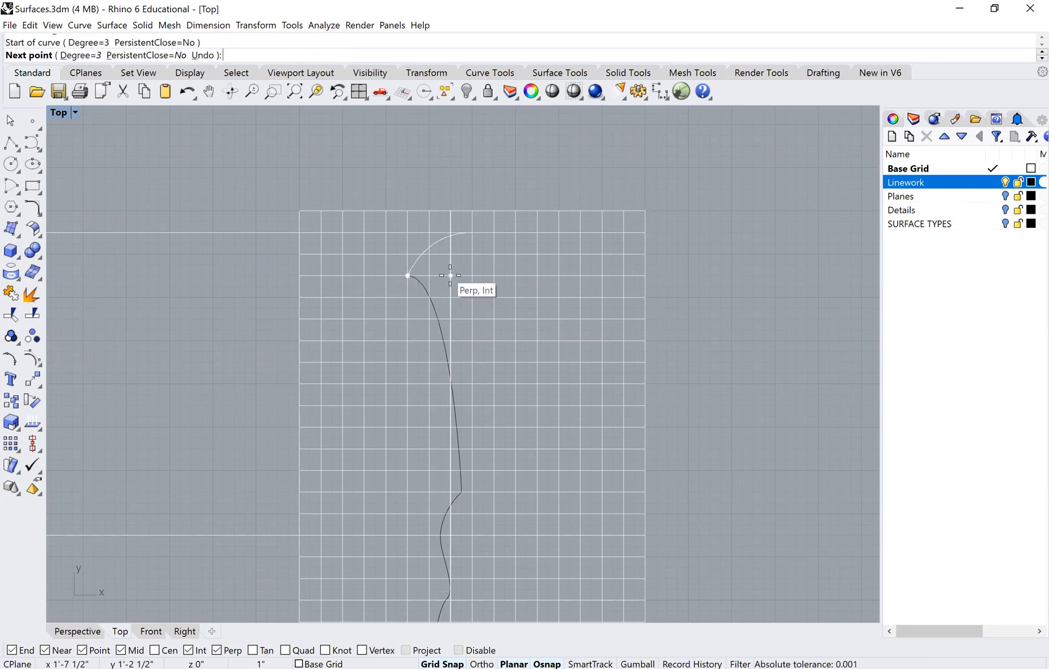
left_click(451, 275)
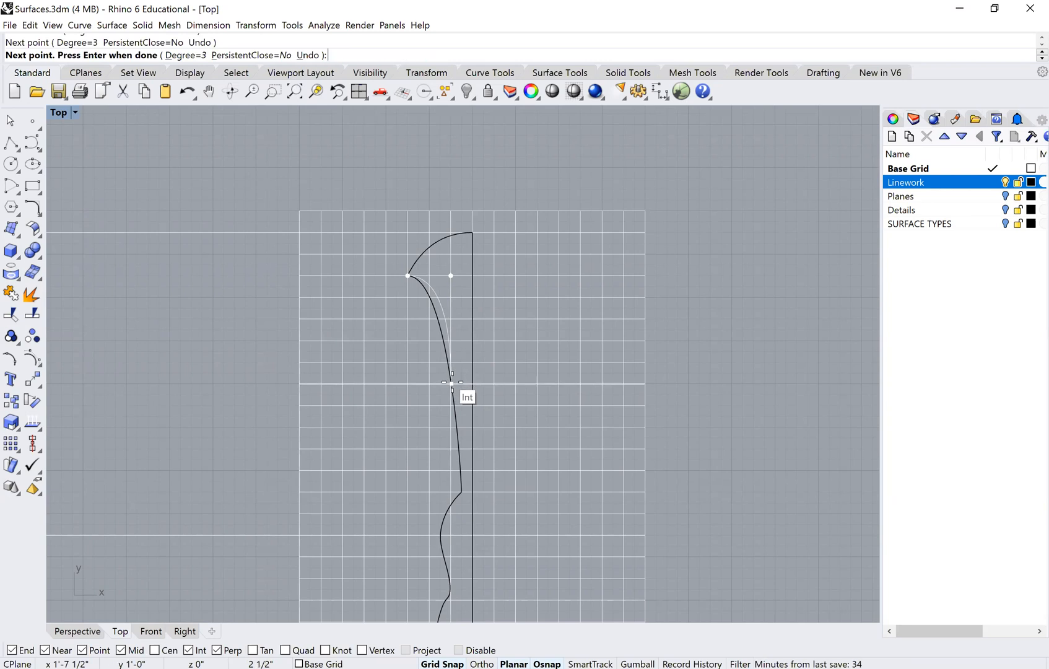
key("Escape")
Step: Examine the control points that shape the longitudinal section profile along its length
left_click(420, 283)
scroll(420, 286, "up", 2)
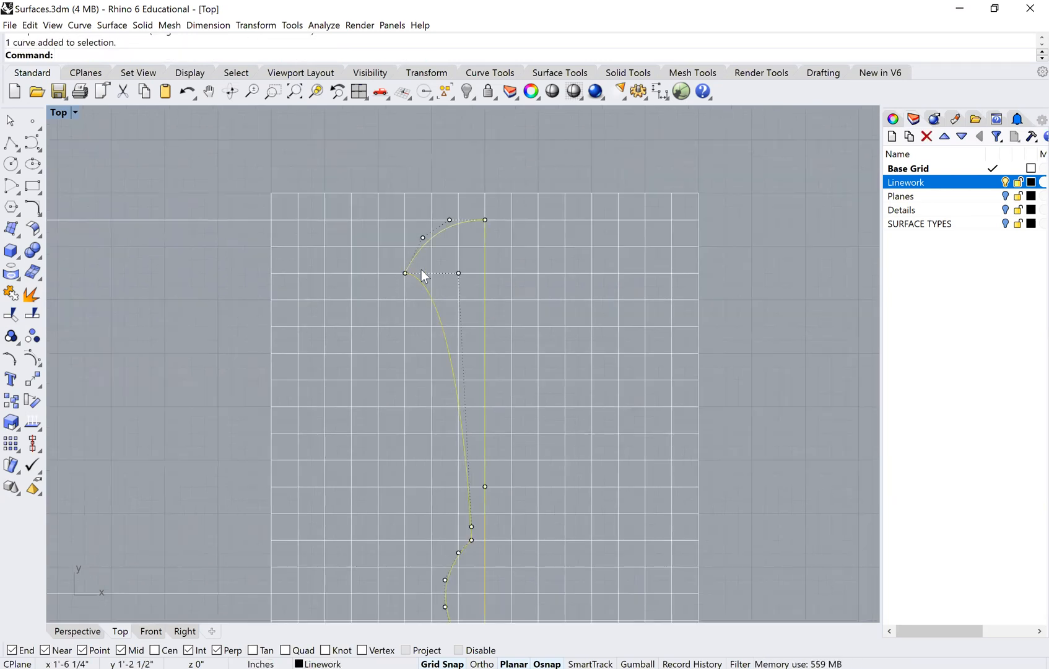
scroll(416, 301, "down", 2)
scroll(410, 416, "down", 2)
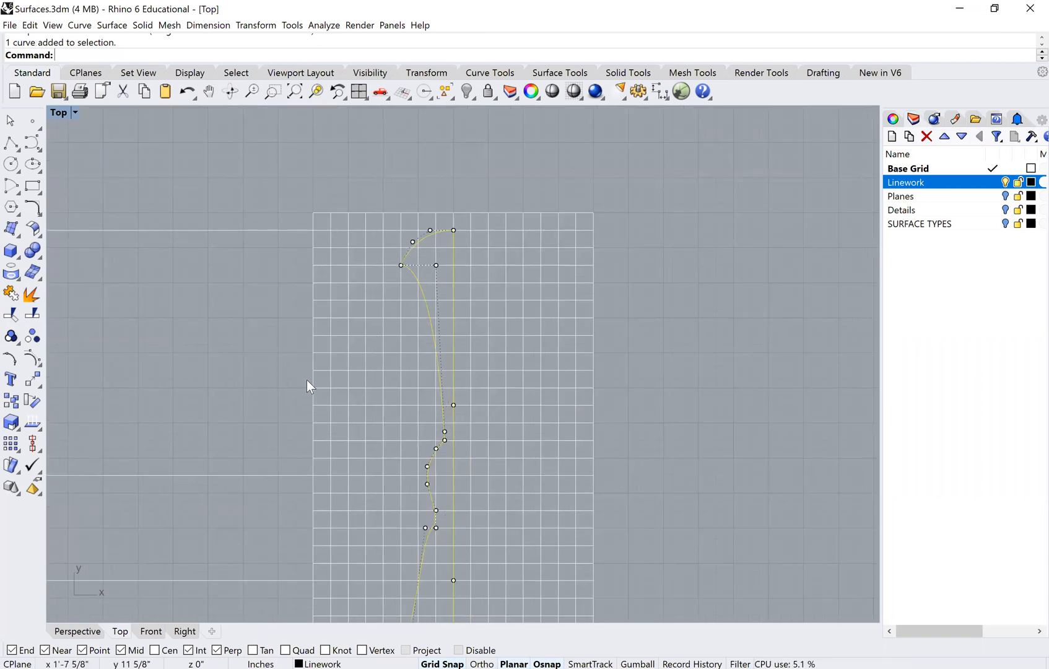
scroll(307, 384, "down", 2)
scroll(400, 279, "down", 2)
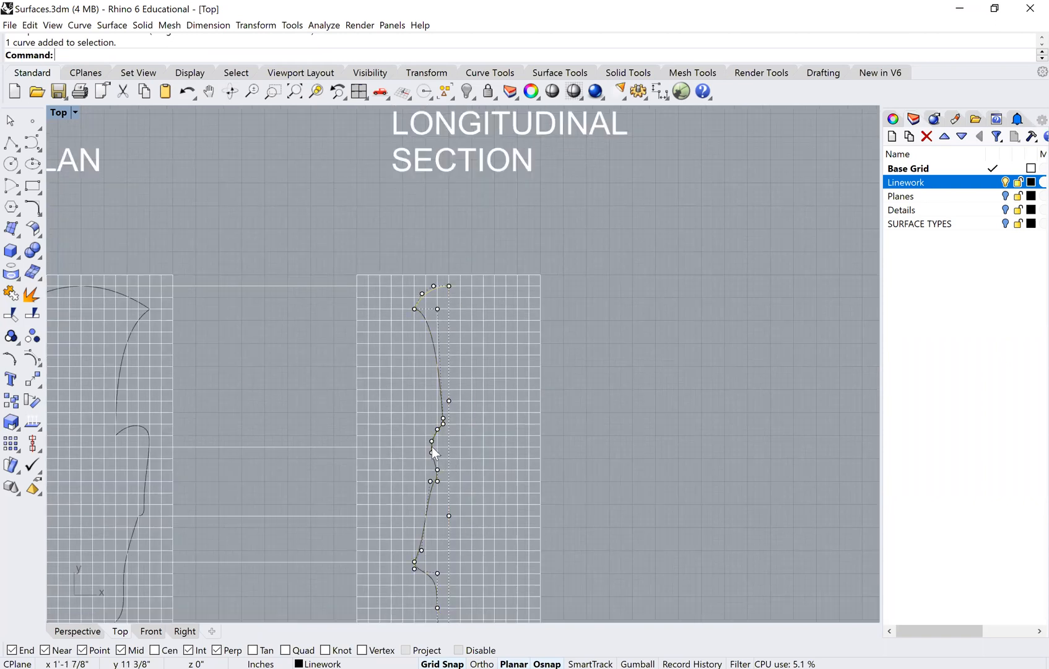
key("Escape")
scroll(434, 428, "down", 2)
right_click_drag(434, 427, 481, 317)
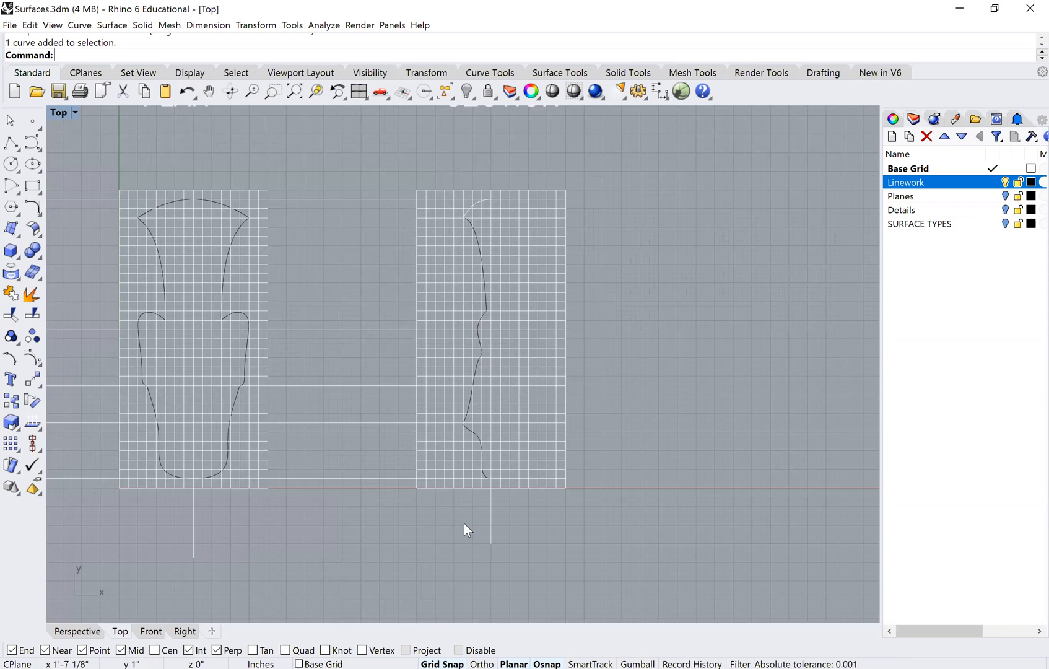
Step: Make Linework the current layer and hide the Base Grid layer
left_click(993, 182)
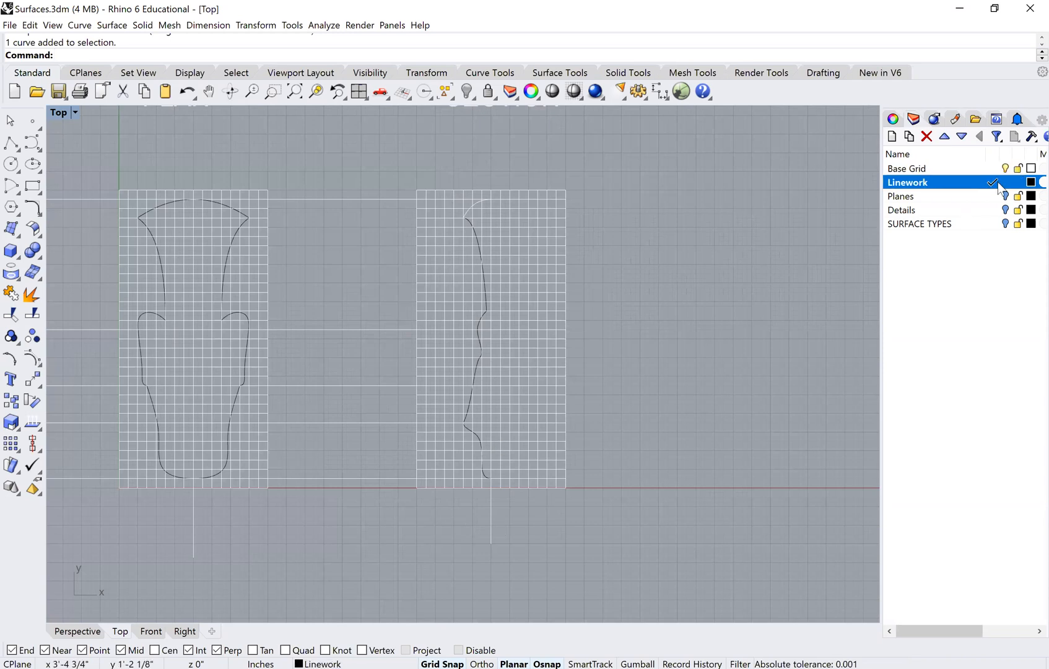
left_click(1005, 169)
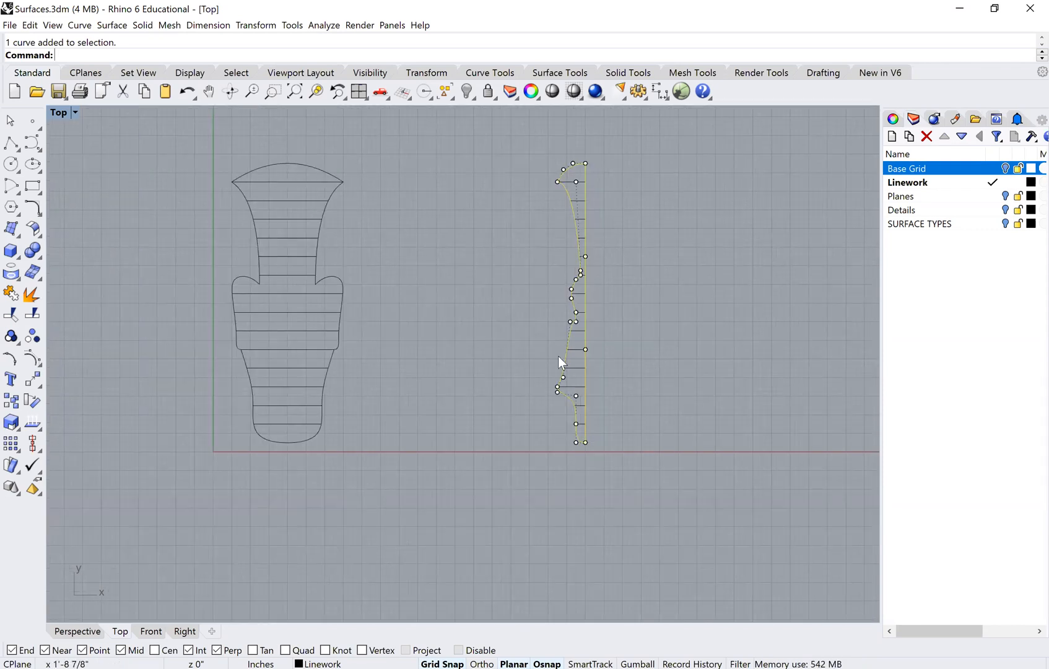
left_click(1004, 168)
left_click(1004, 167)
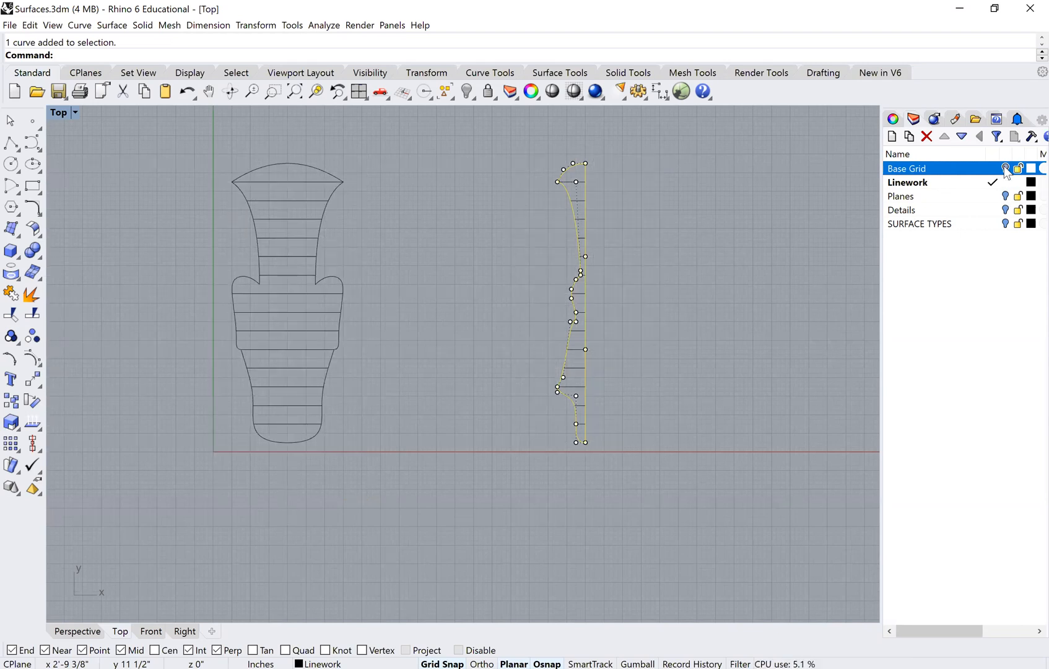
left_click(519, 381)
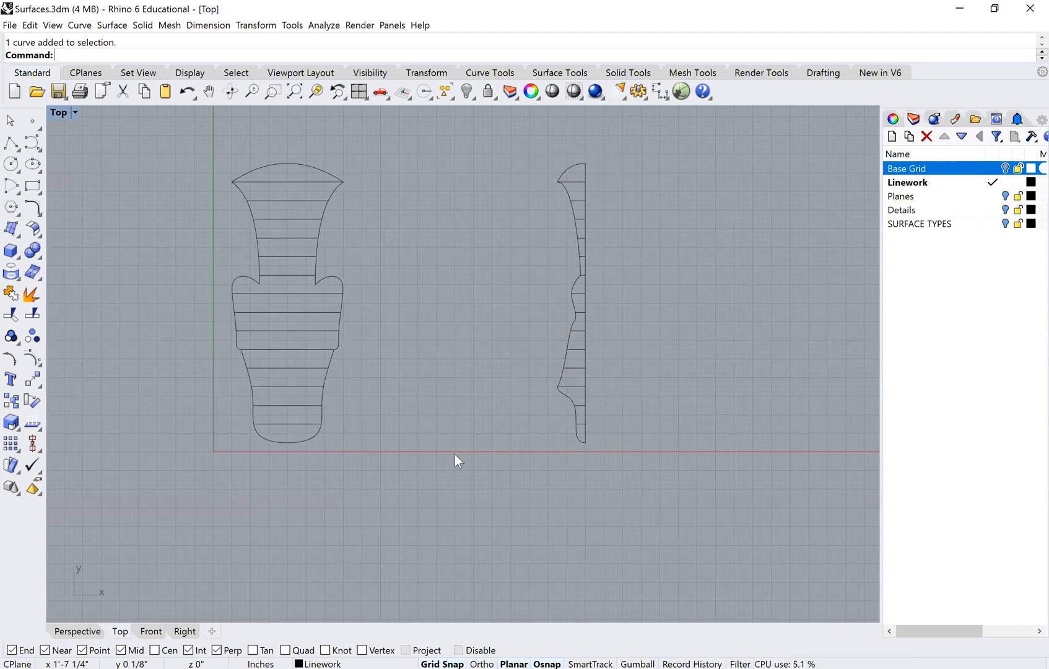
Step: Join the right-half segments of the plan outline, from the bottom curve up to the top arc
left_click(306, 444)
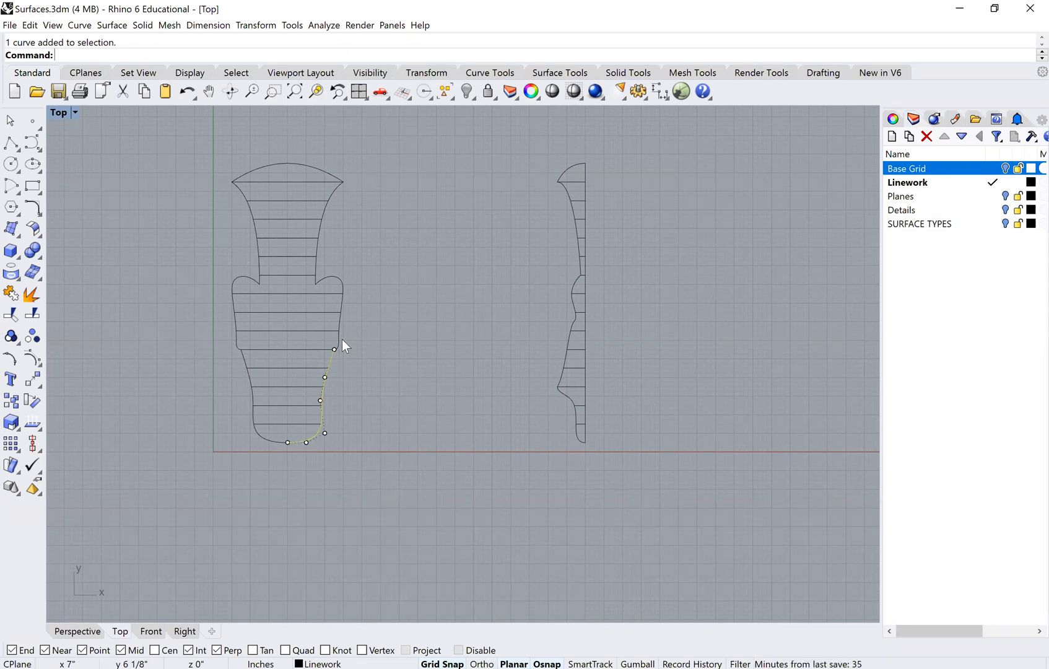
left_click(340, 323, "shift")
type("join")
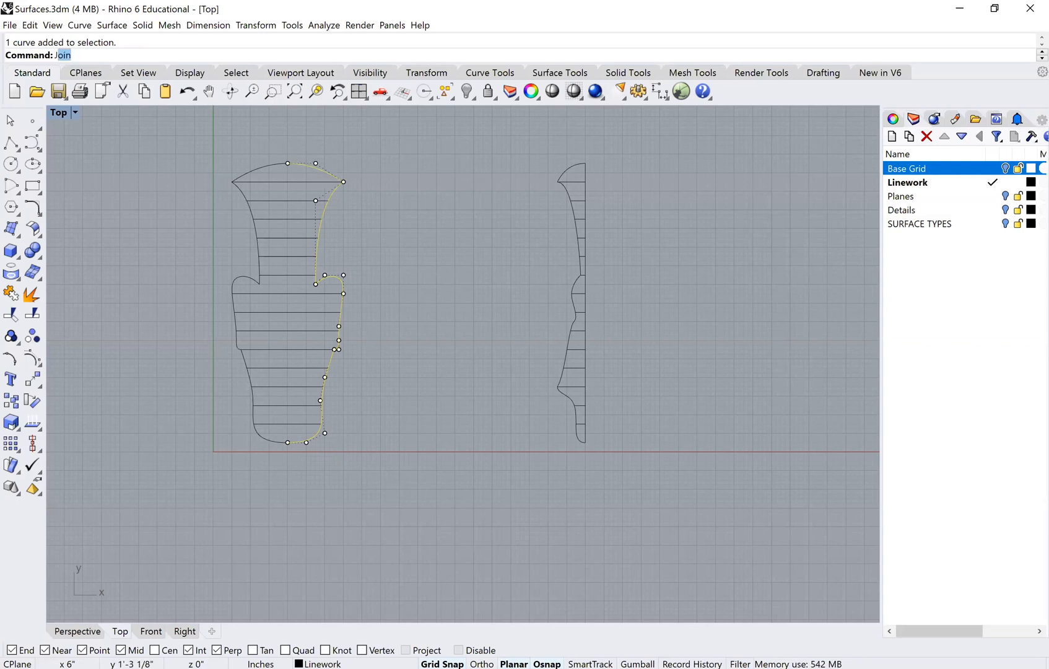
key("Return")
Step: Join the left-half segments of the plan outline with the right half into one closed curve
left_click(249, 200)
left_click(236, 282, "shift")
left_click(246, 372, "shift")
type("join")
key("Return")
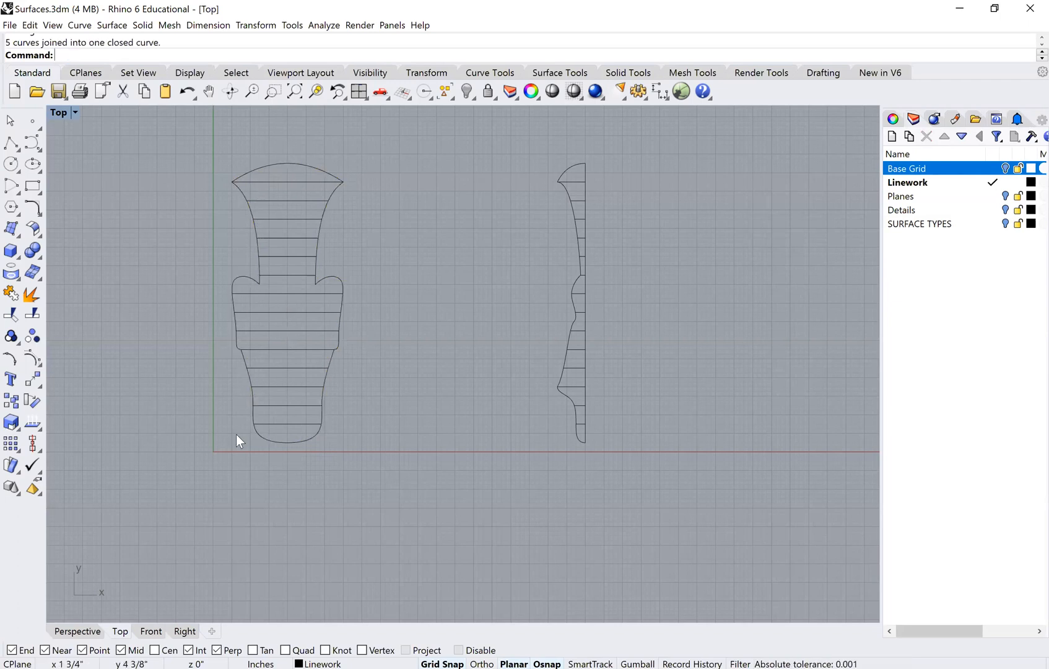
scroll(305, 428, "down", 3)
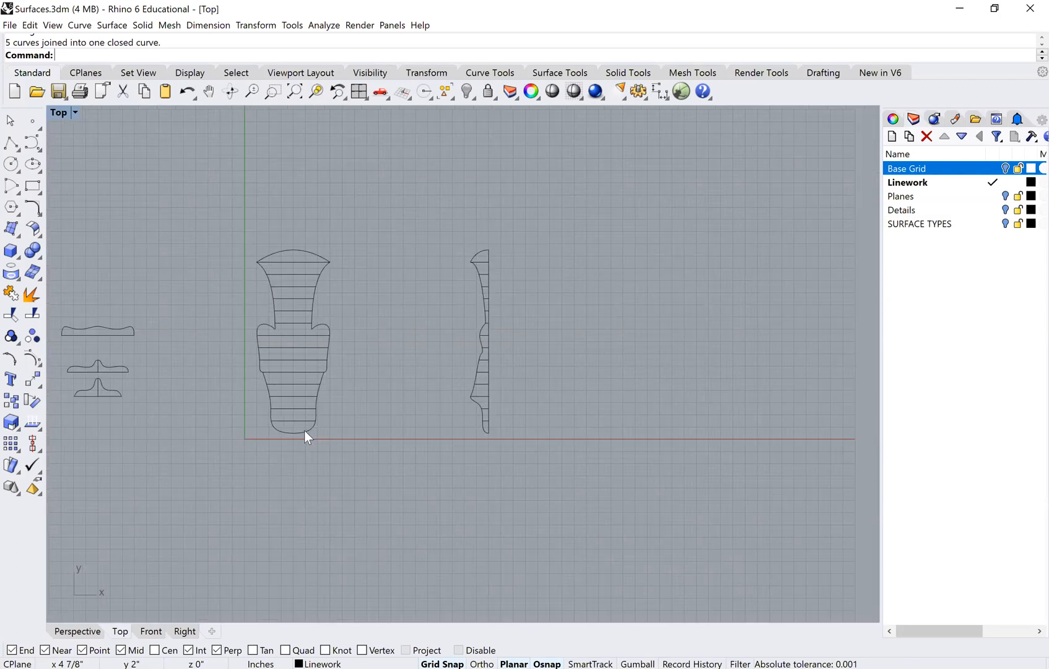
scroll(303, 372, "up", 3)
left_click(294, 426)
scroll(294, 437, "up", 2)
key("ctrl+z")
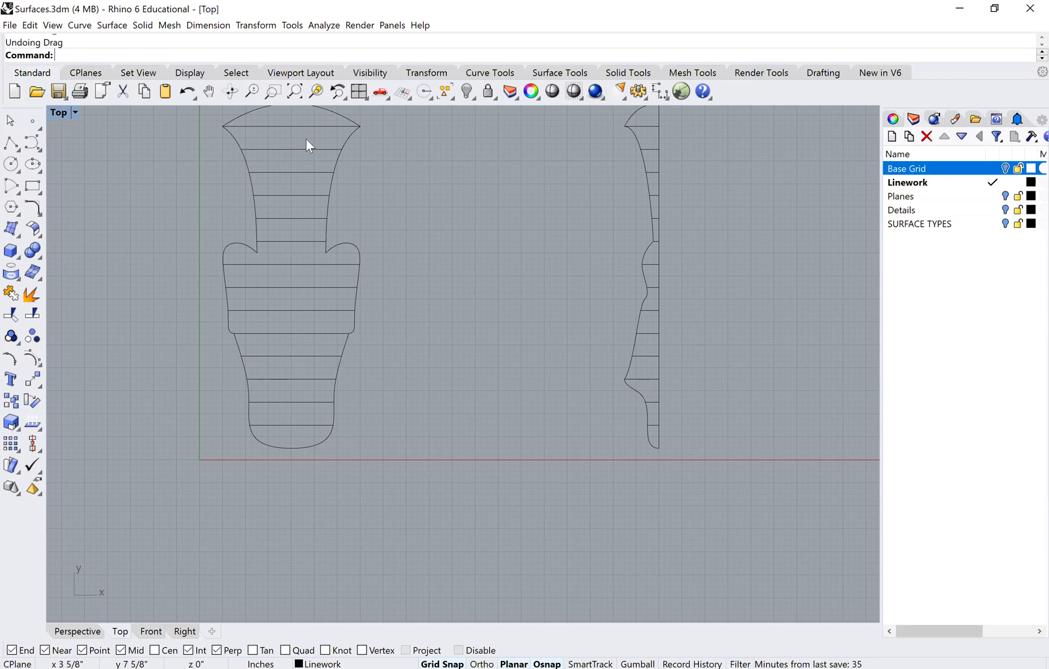
Step: Delete all the horizontal lines inside the closed plan outline
scroll(354, 461, "down", 1)
scroll(390, 483, "down", 2)
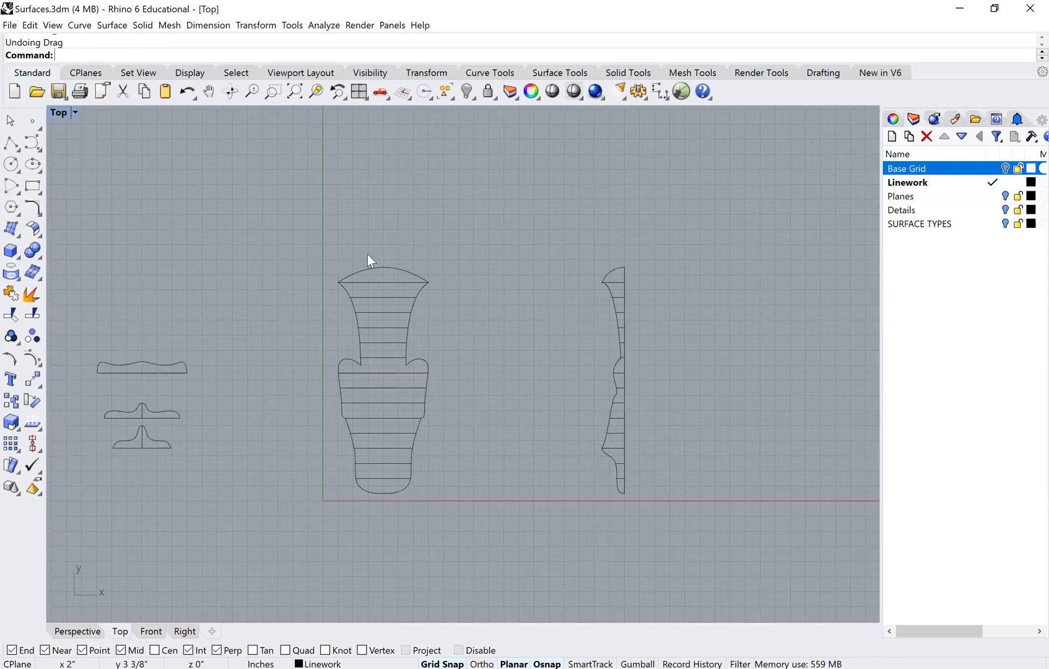
scroll(353, 448, "up", 2)
left_click(392, 484)
key("Delete")
left_click_drag(396, 479, 371, 235)
key("Delete")
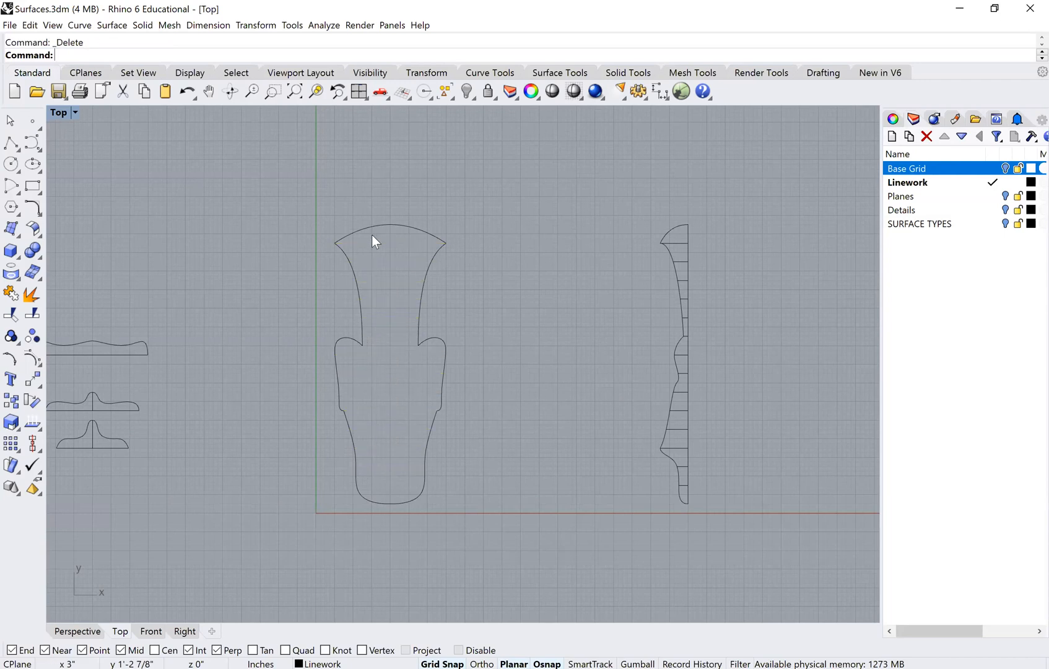
Step: Try to contour the closed plan outline curve upward from its bottom midpoint at 1" spacing
type("Co")
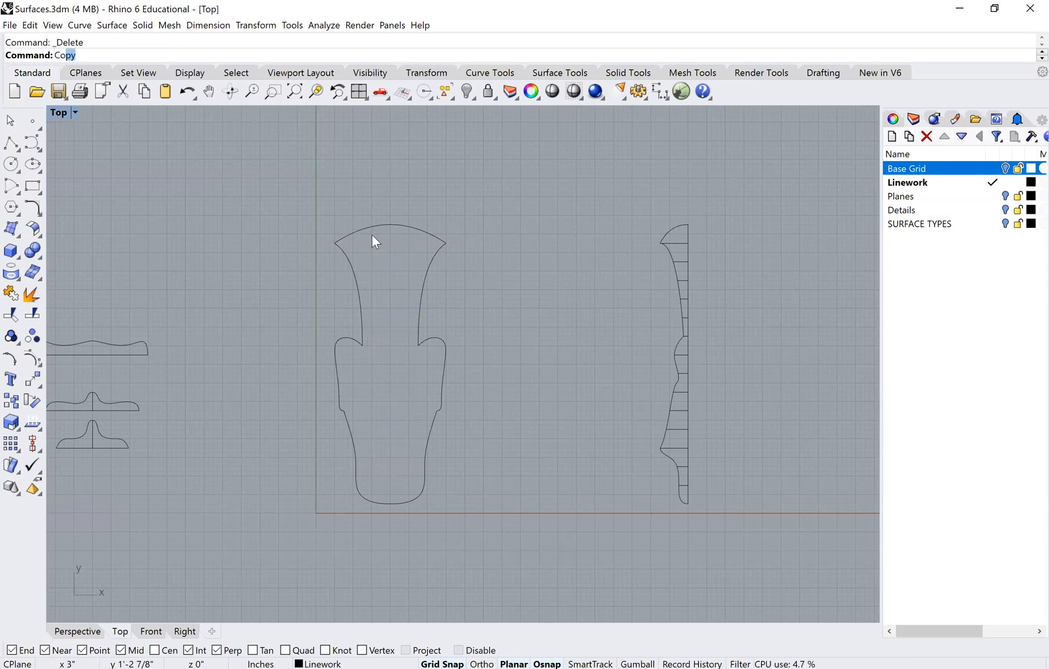
type("n")
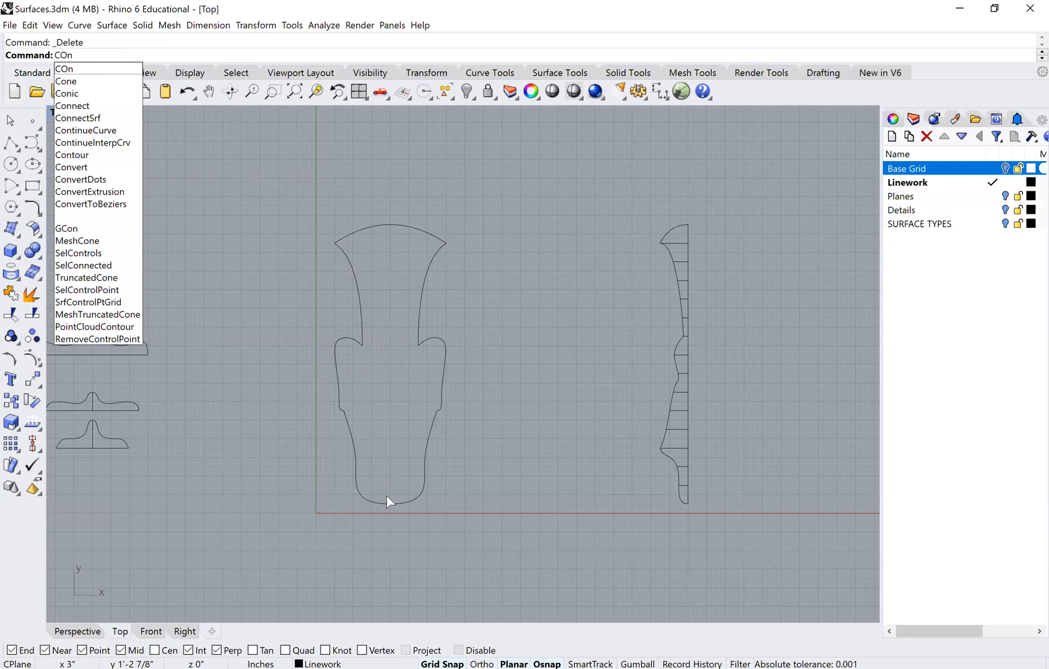
type("tour")
key("Return")
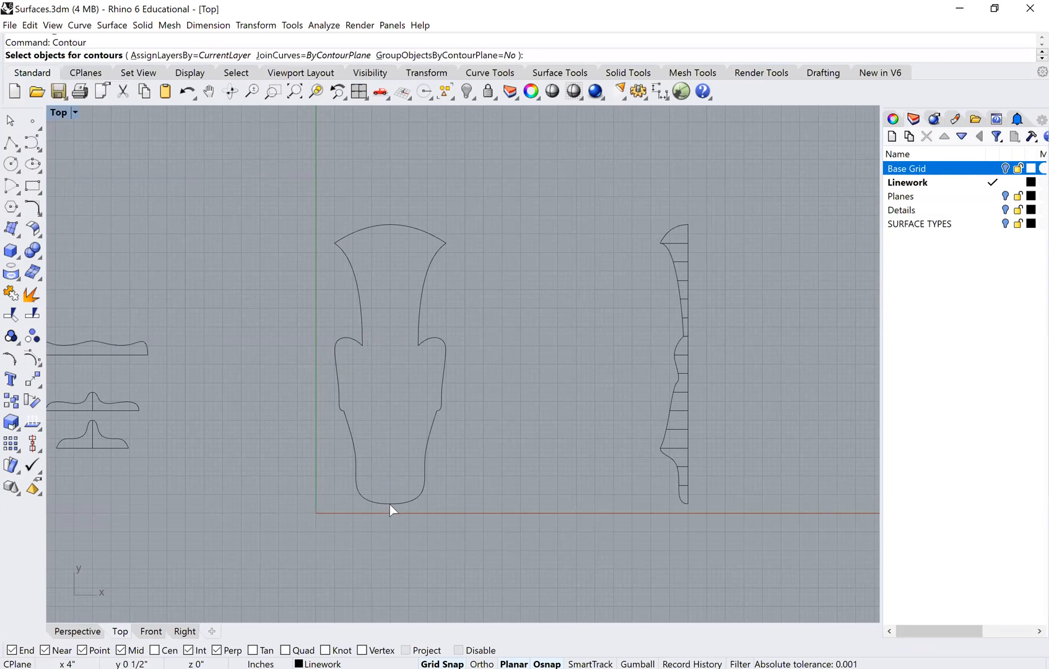
scroll(390, 504, "up", 2)
left_click(390, 504)
key("Return")
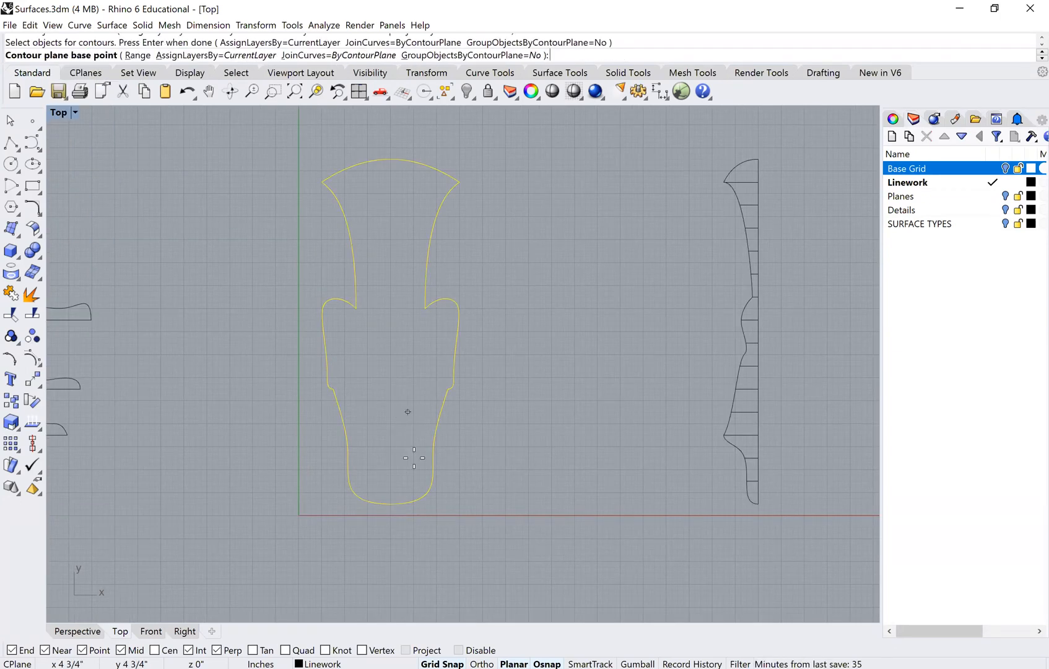
left_click(391, 503)
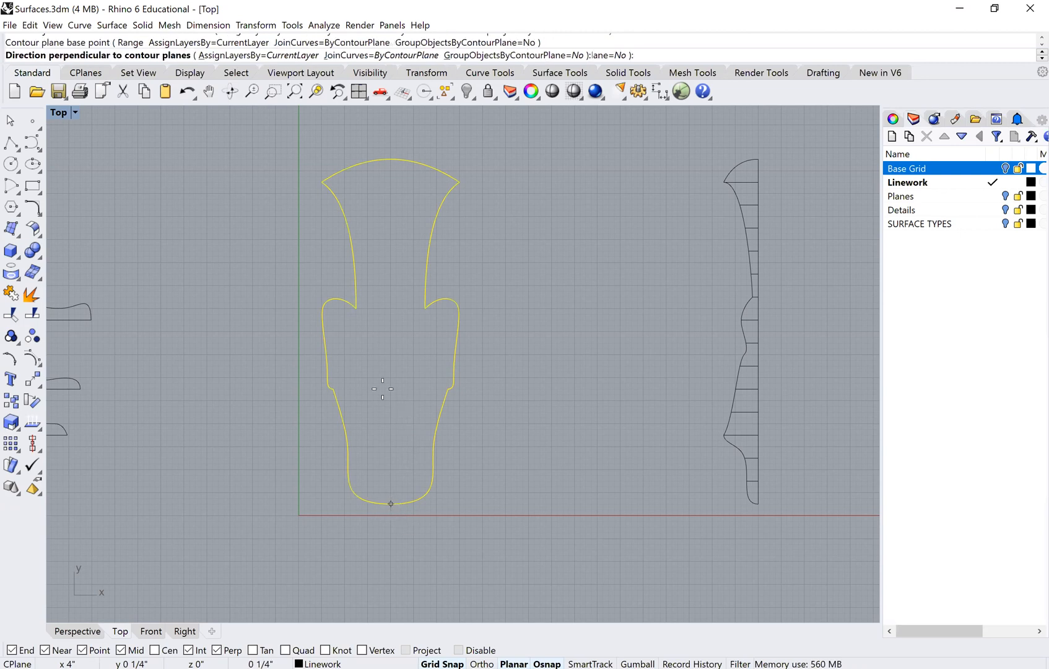
left_click(391, 352)
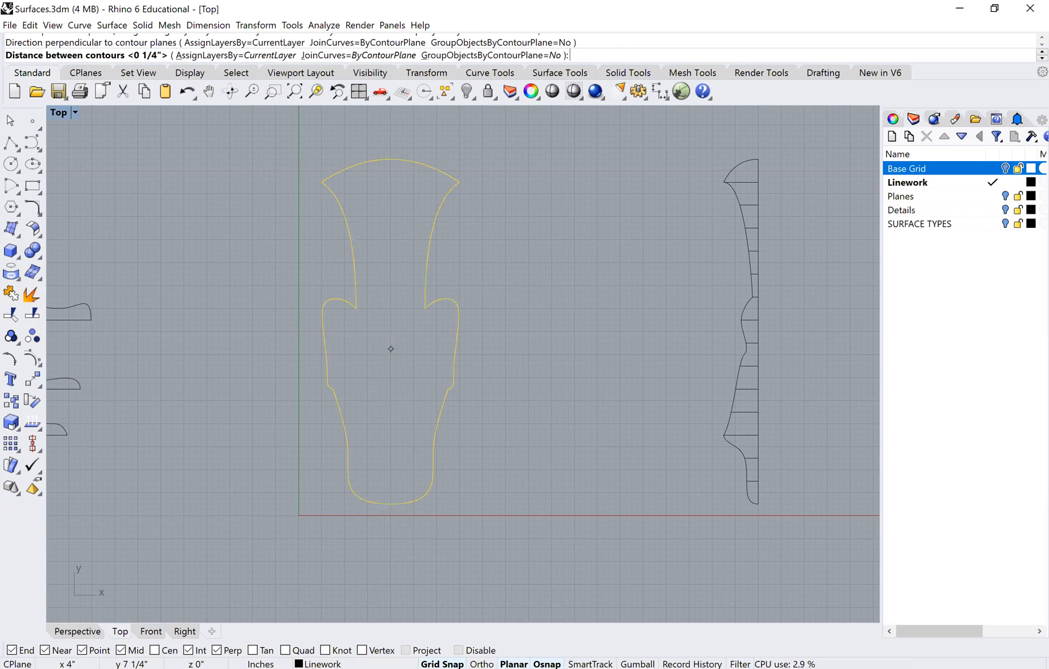
key("Return")
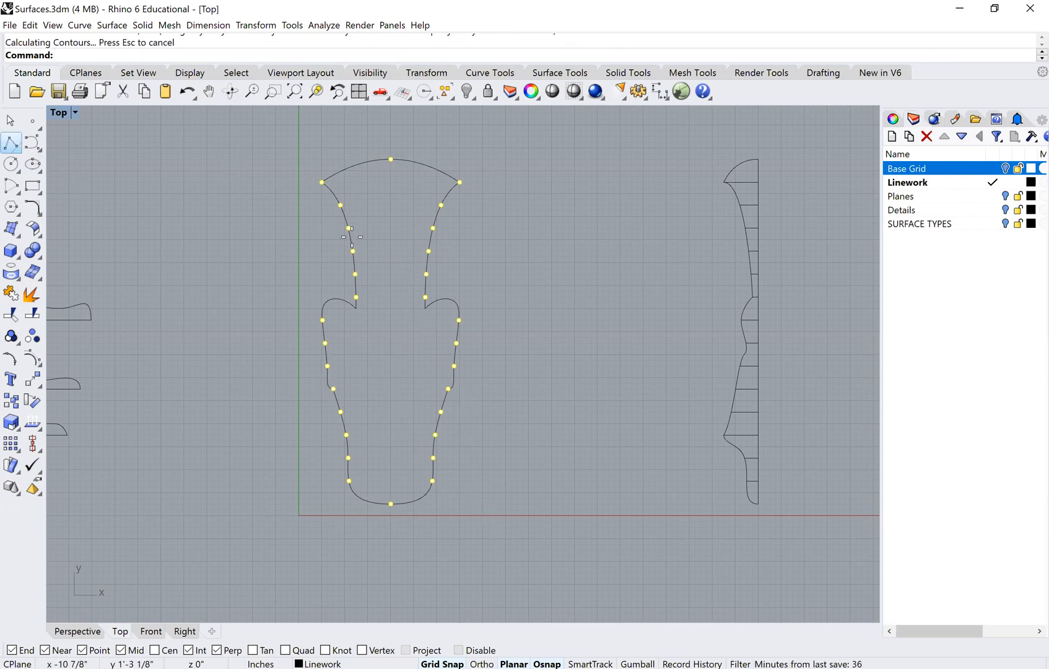
Step: Try a line between two opposite contour points on the neck, and undo the line and the contour points
left_click(10, 143)
left_click(352, 251)
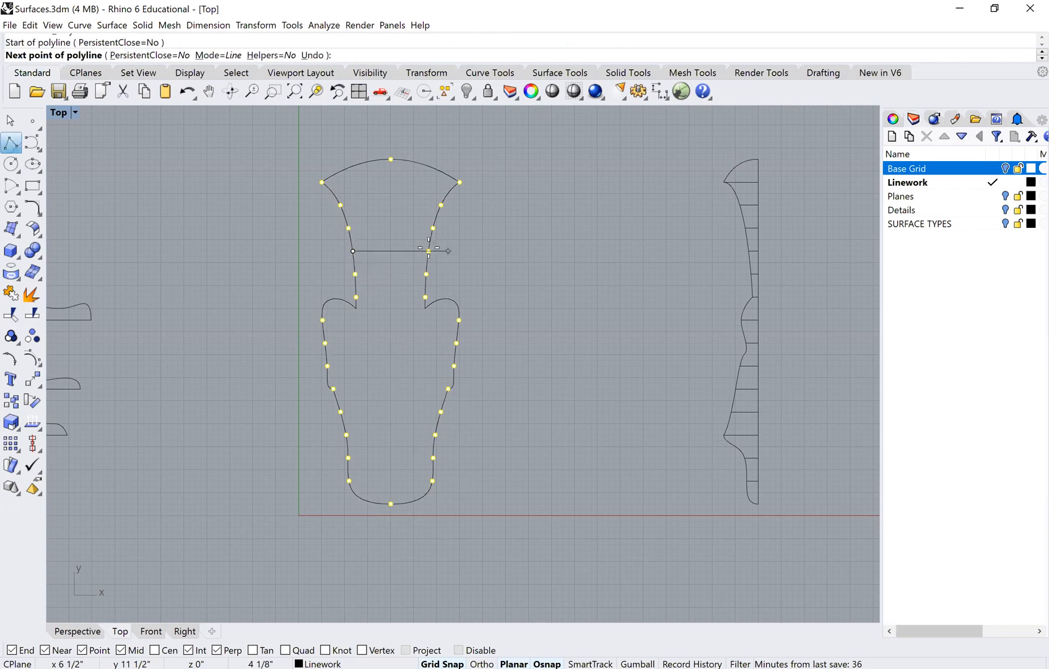
left_click(429, 251)
key("Return")
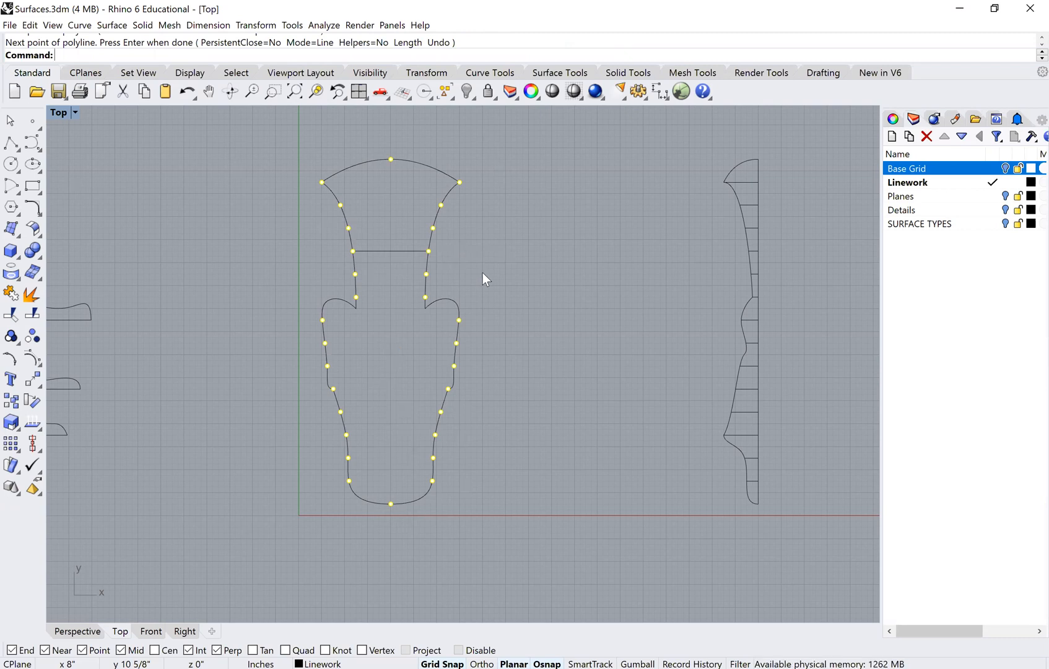
key("ctrl+z")
key("ctrl+z")
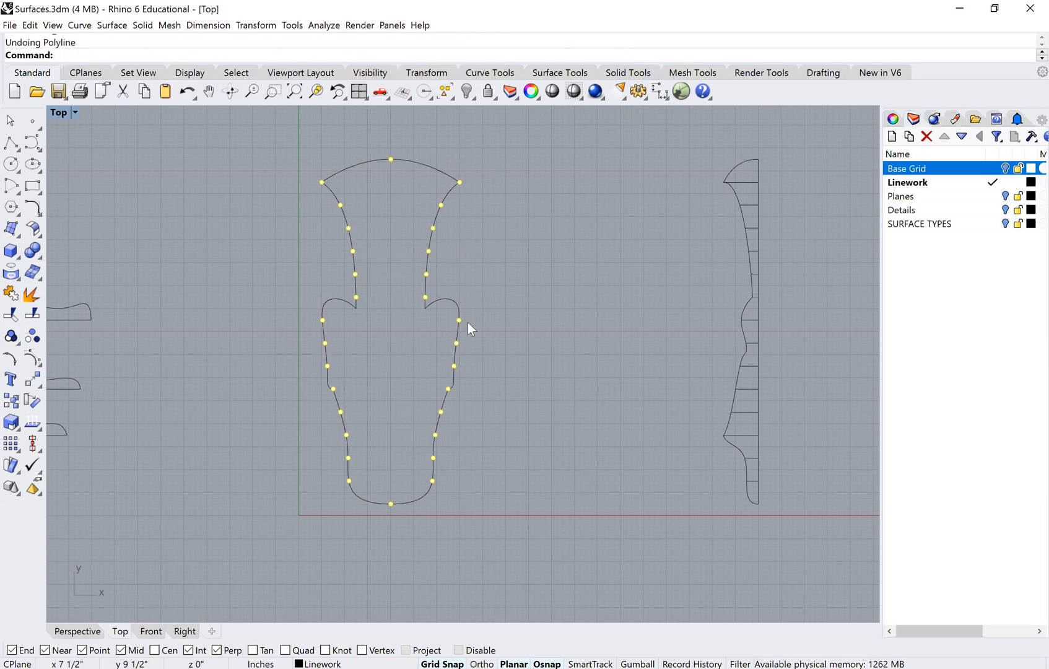
Step: Create a planar surface from the closed plan outline and set the Top view to Shaded display
left_click(458, 324)
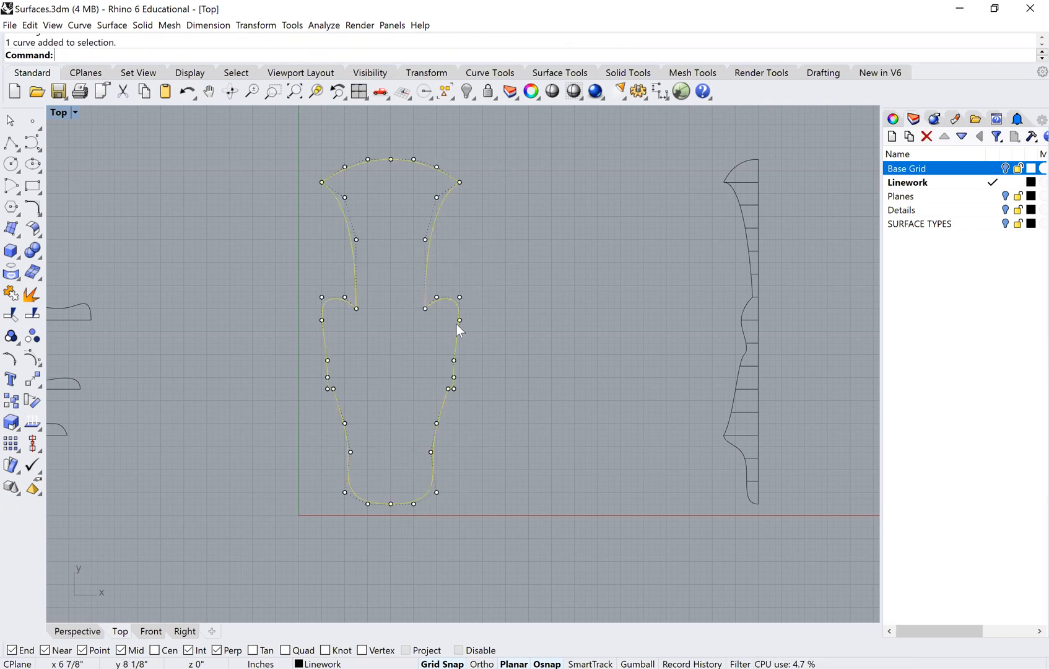
type("PlanarSrf")
key("Return")
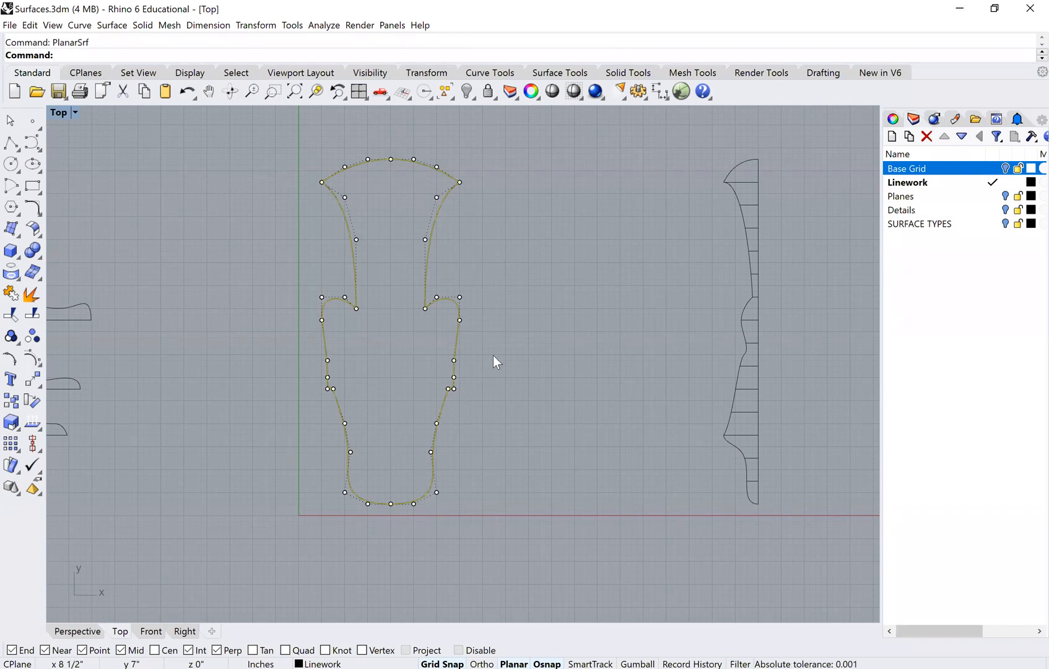
left_click(74, 113)
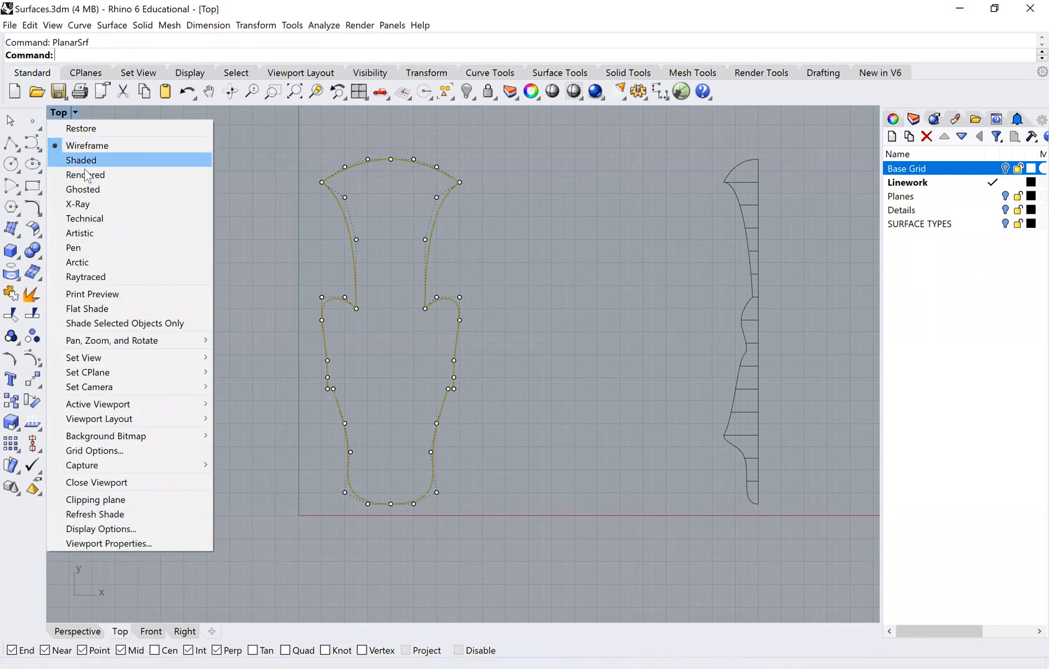
left_click(84, 162)
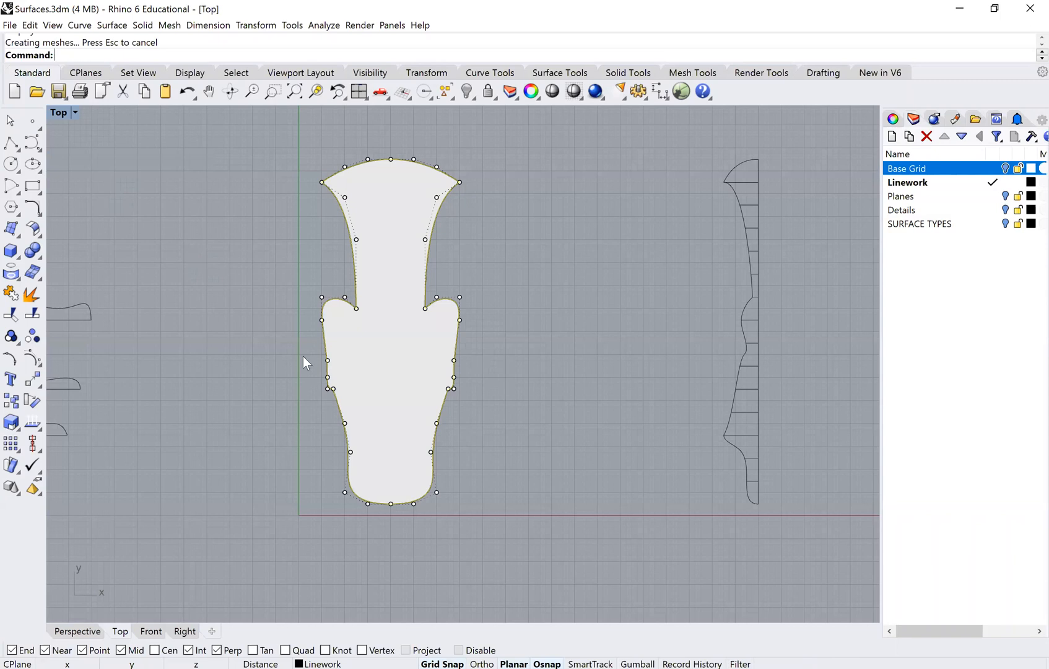
Step: Contour the planar surface upward from its bottom midpoint at 1" spacing and delete the surface
left_click(377, 358)
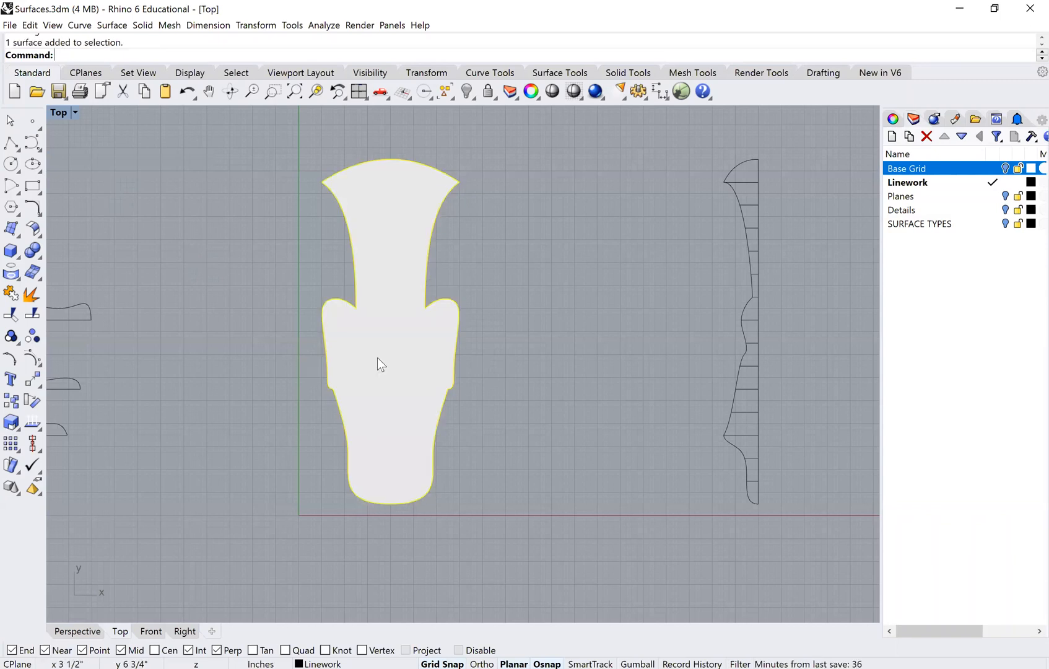
type("COn")
key("Return")
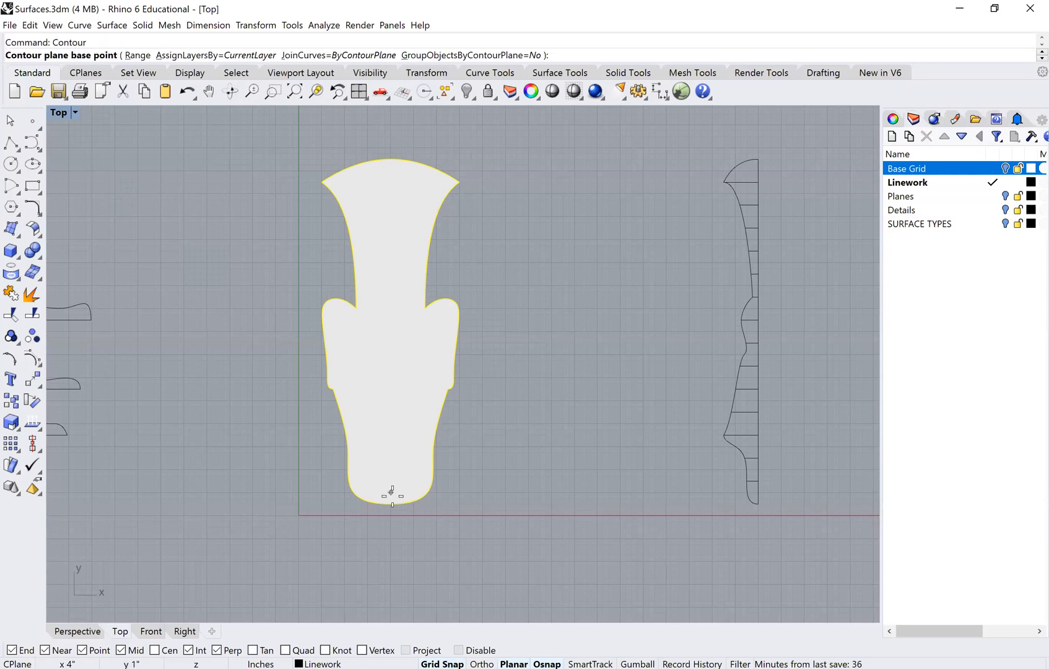
left_click(391, 504)
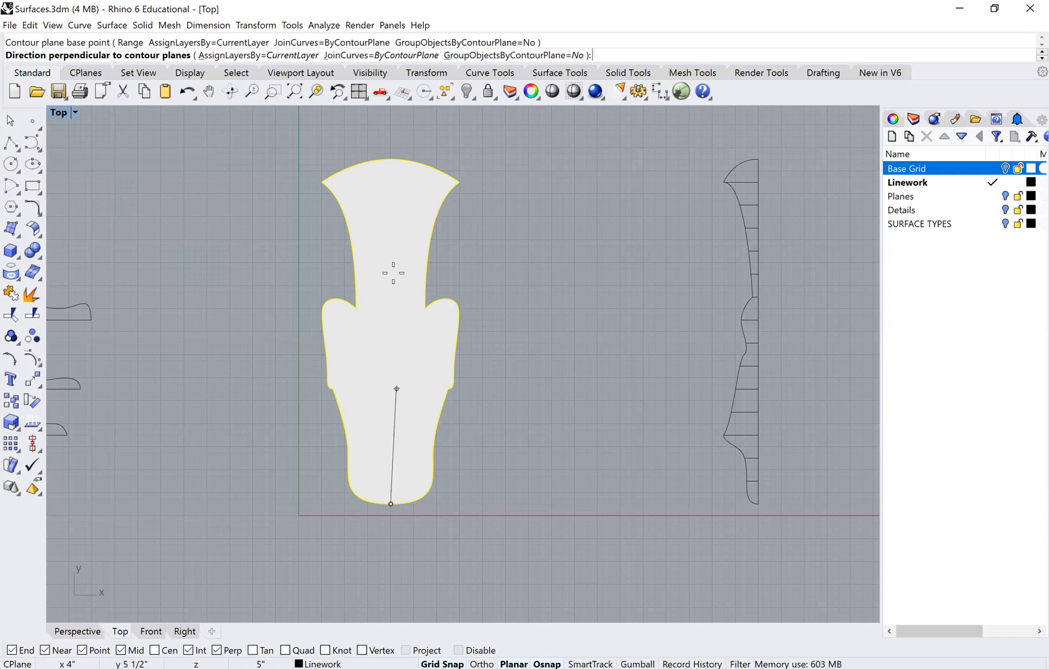
left_click(391, 148)
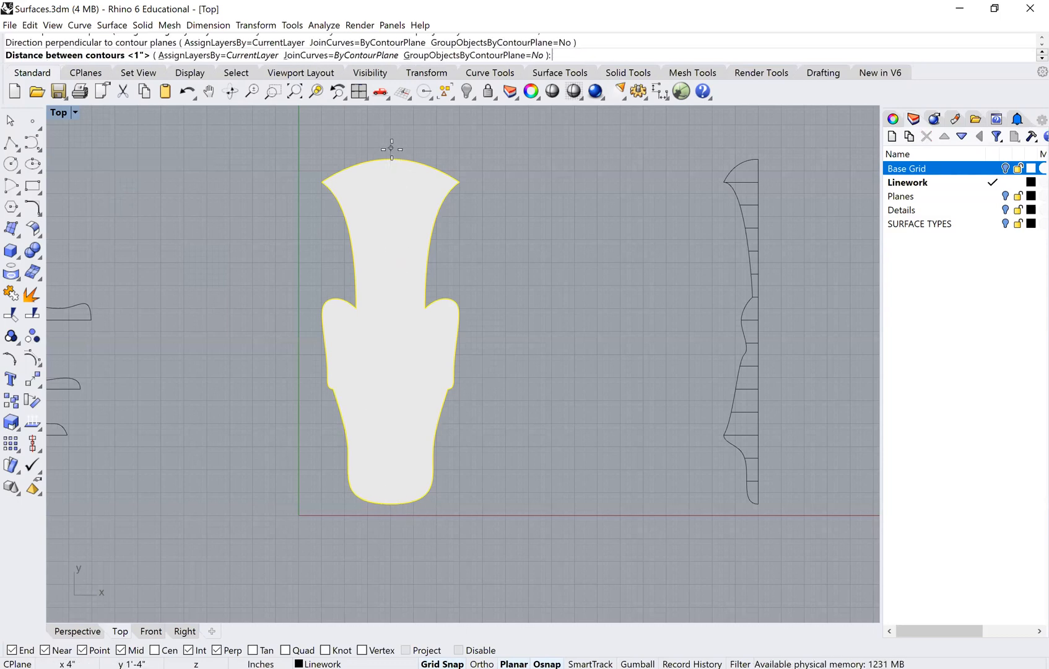
key("Return")
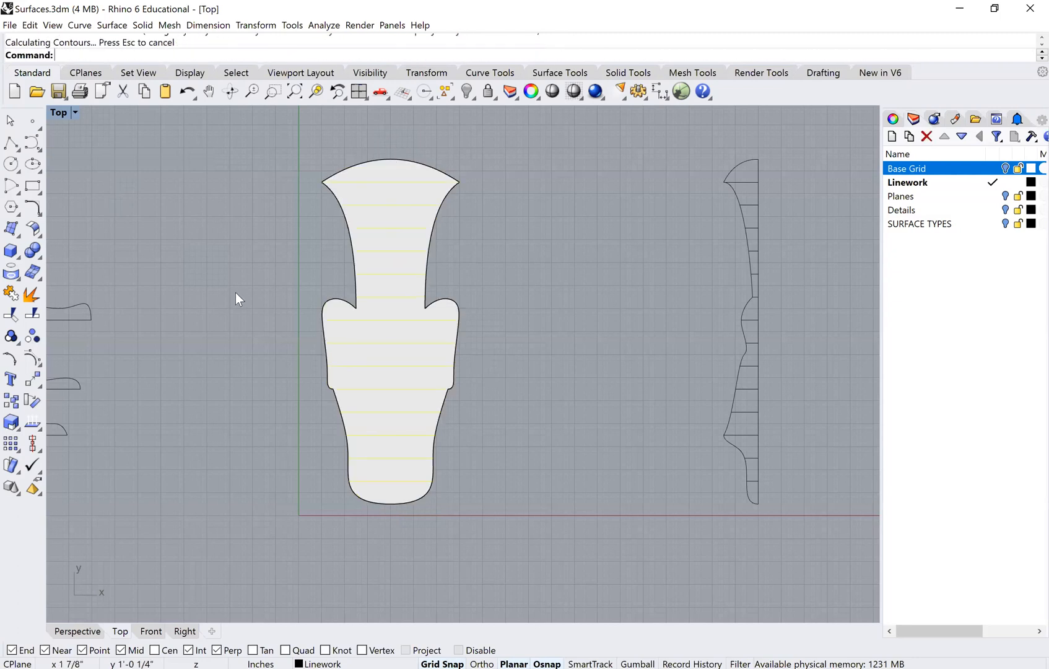
left_click(382, 288)
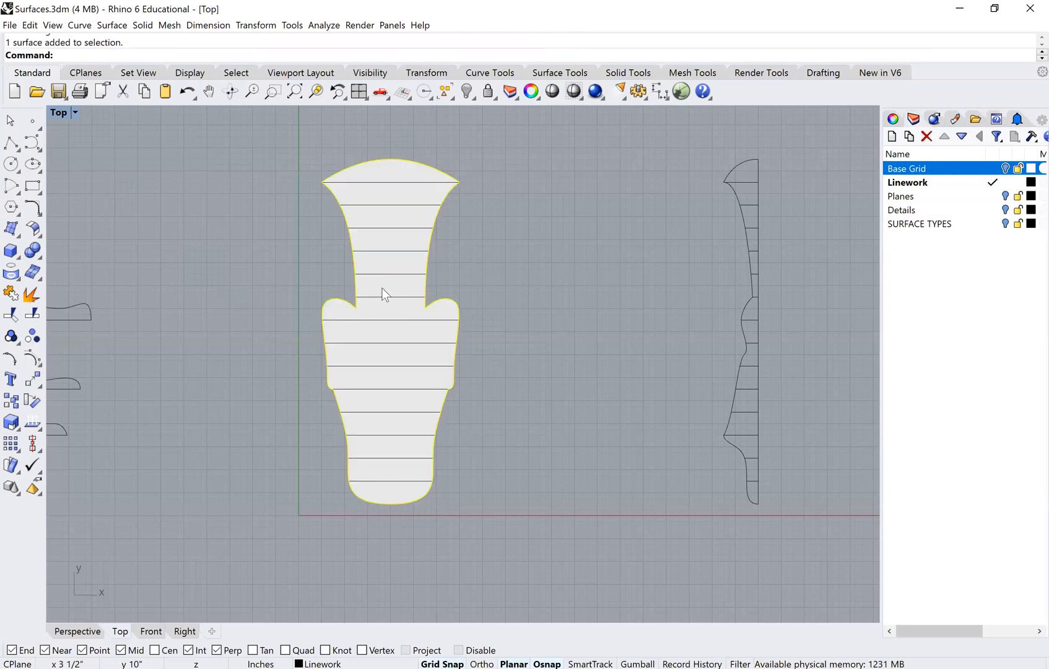
key("Delete")
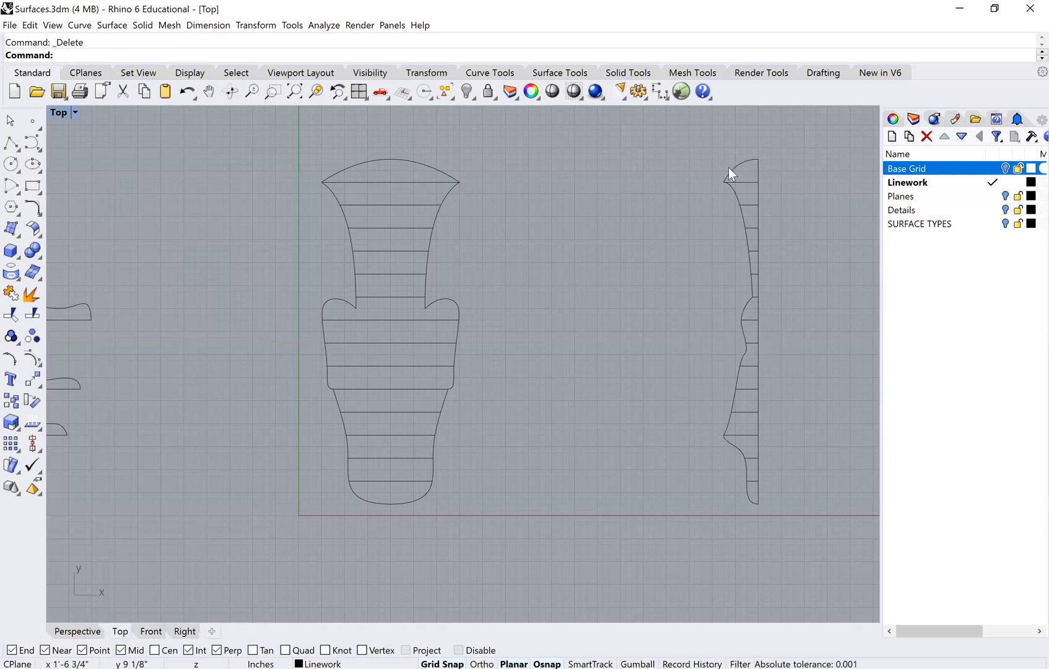
Step: Copy the longitudinal section profile from its bottom end onto the bottom midpoint of the plan outline
scroll(690, 246, "down", 2)
right_click_drag(685, 400, 580, 452)
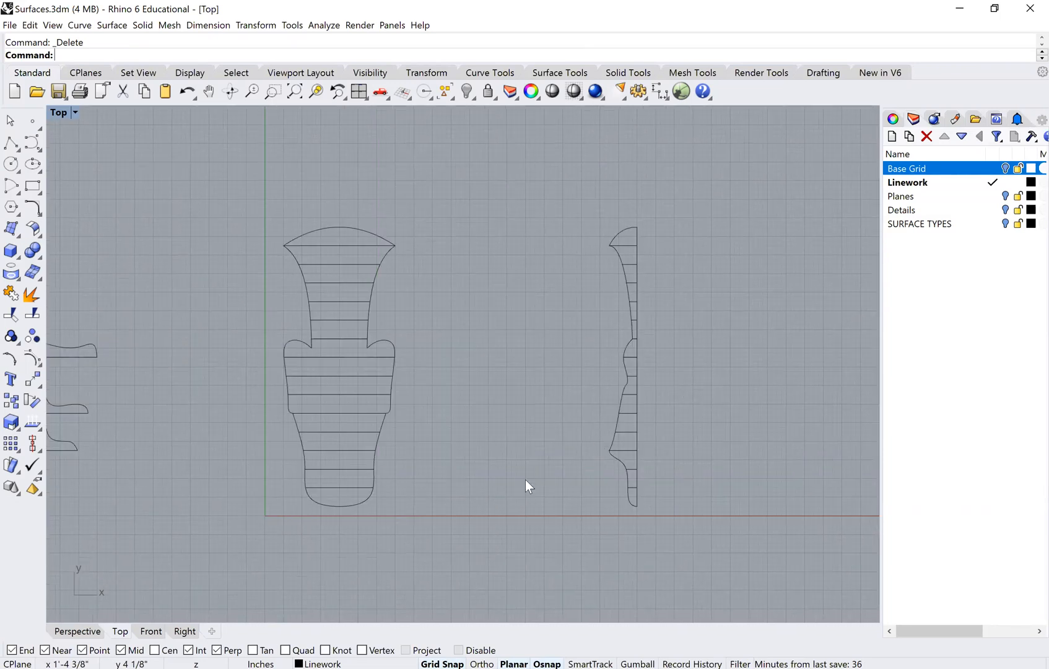
right_click_drag(514, 456, 541, 459)
scroll(600, 436, "down", 4)
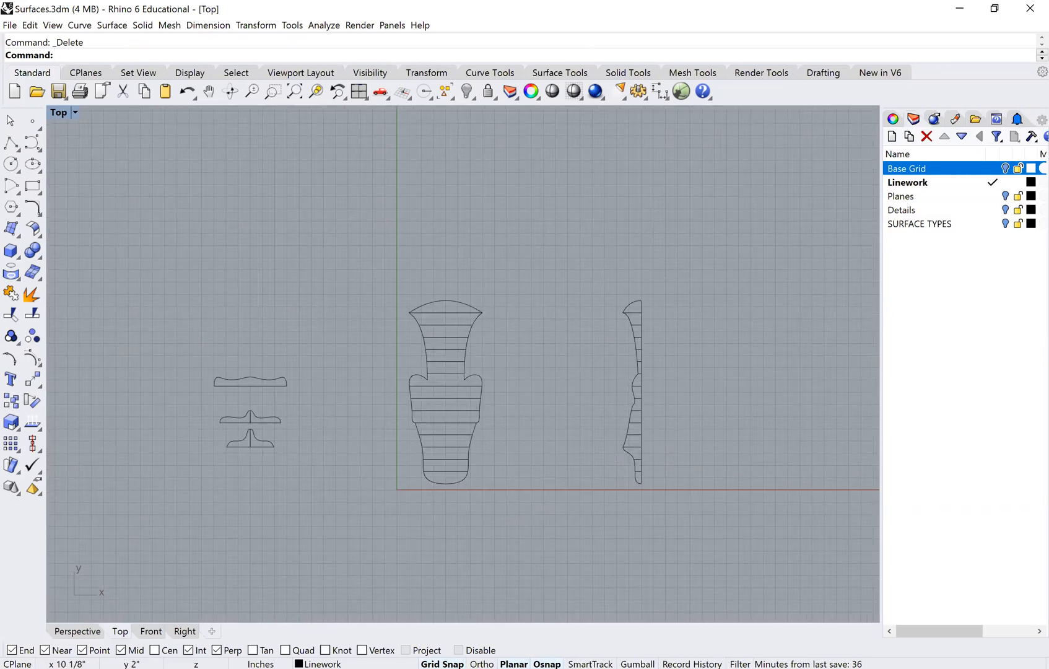
scroll(516, 459, "up", 2)
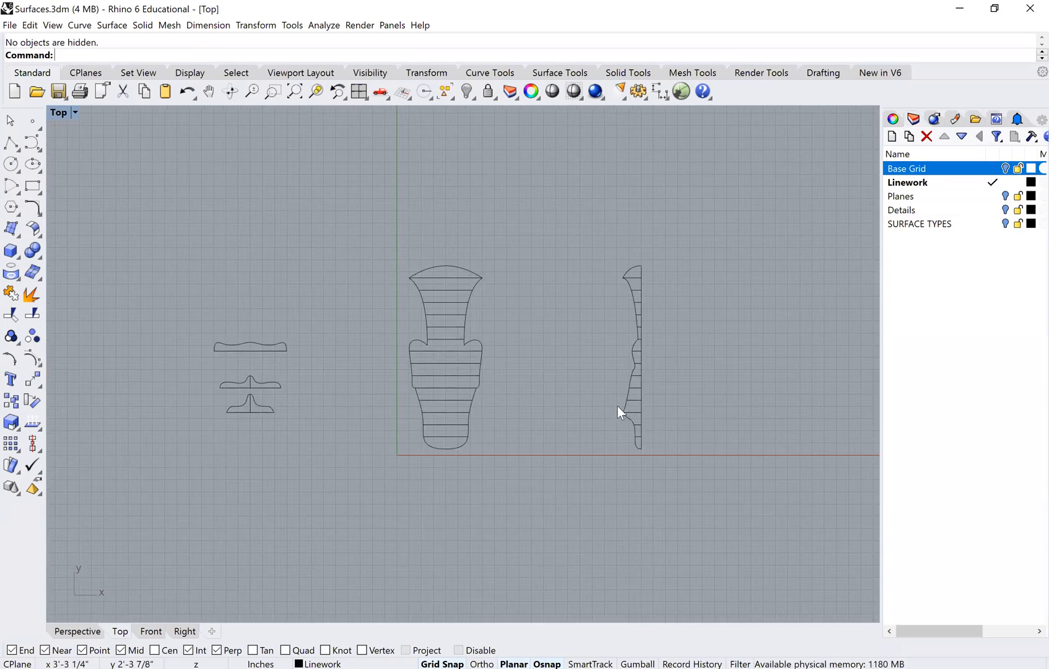
scroll(618, 406, "up", 2)
left_click(617, 407)
type("Copy")
key("Return")
left_click(633, 450)
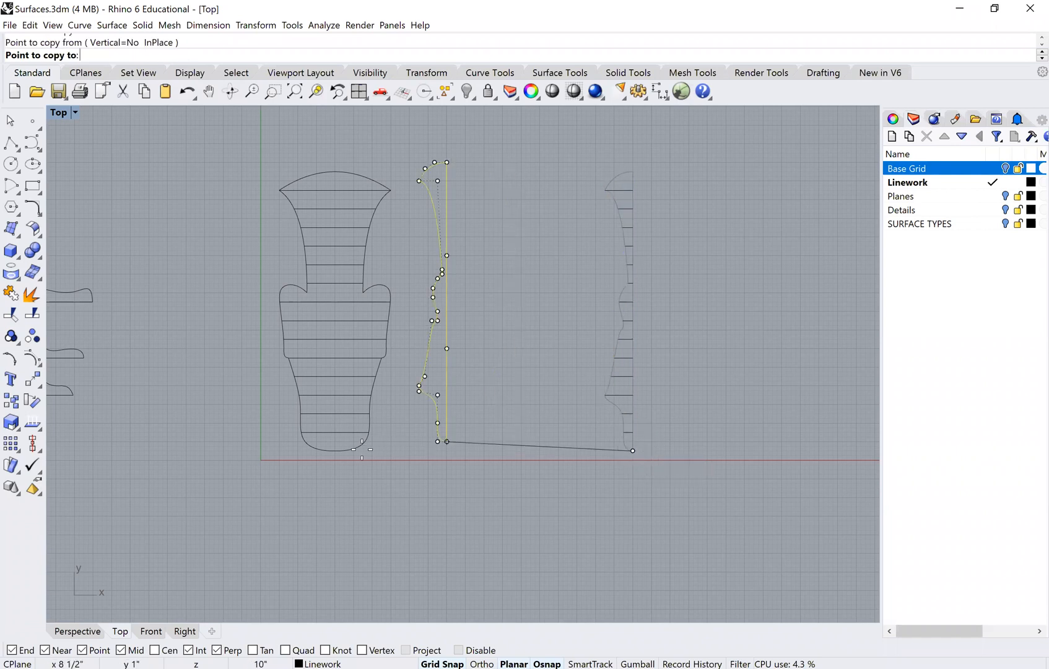
scroll(341, 455, "up", 4)
scroll(465, 443, "down", 4)
scroll(320, 452, "up", 4)
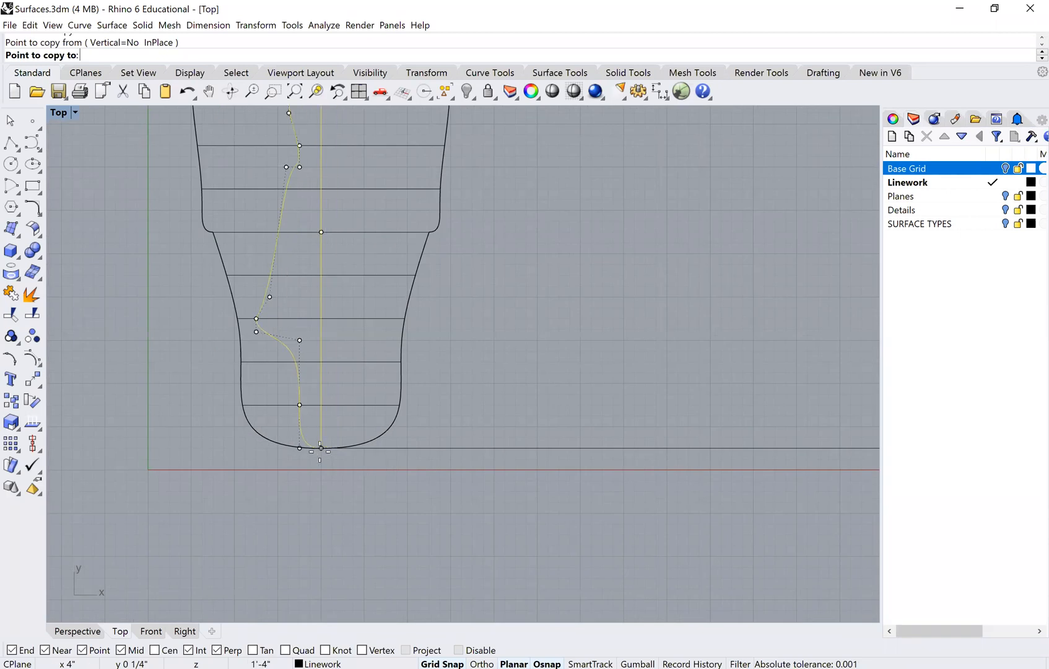
left_click(321, 449)
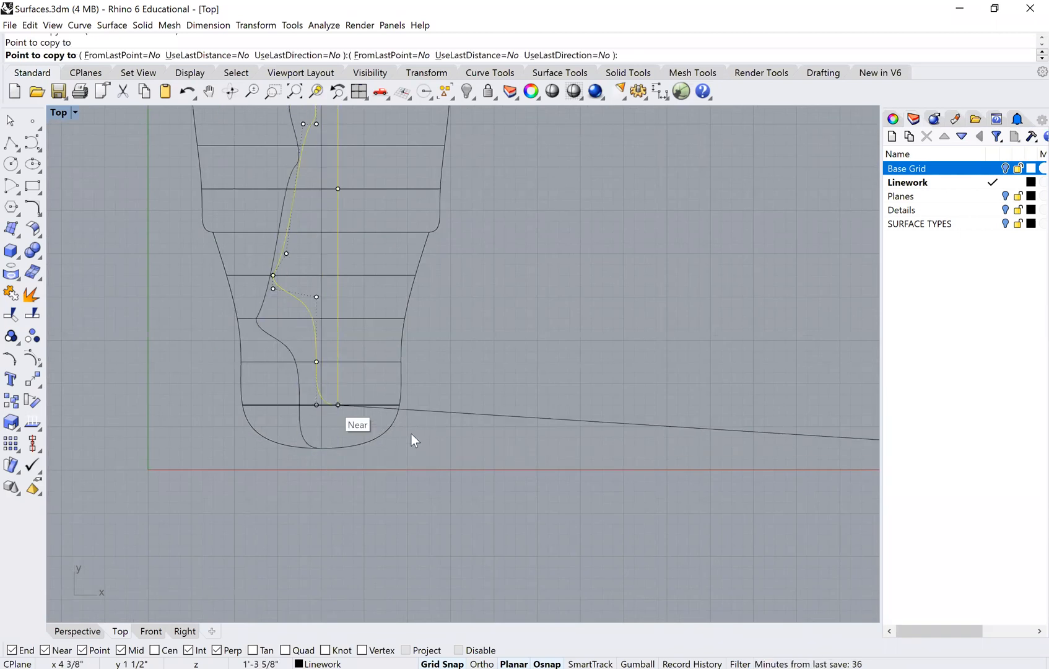
scroll(412, 434, "down", 2)
right_click(492, 435)
Step: Switch to a maximized Perspective view and deselect the original section profile
scroll(432, 408, "down", 6)
scroll(114, 109, "down", 4)
scroll(59, 124, "up", 4)
double_click(57, 113)
left_click(545, 280)
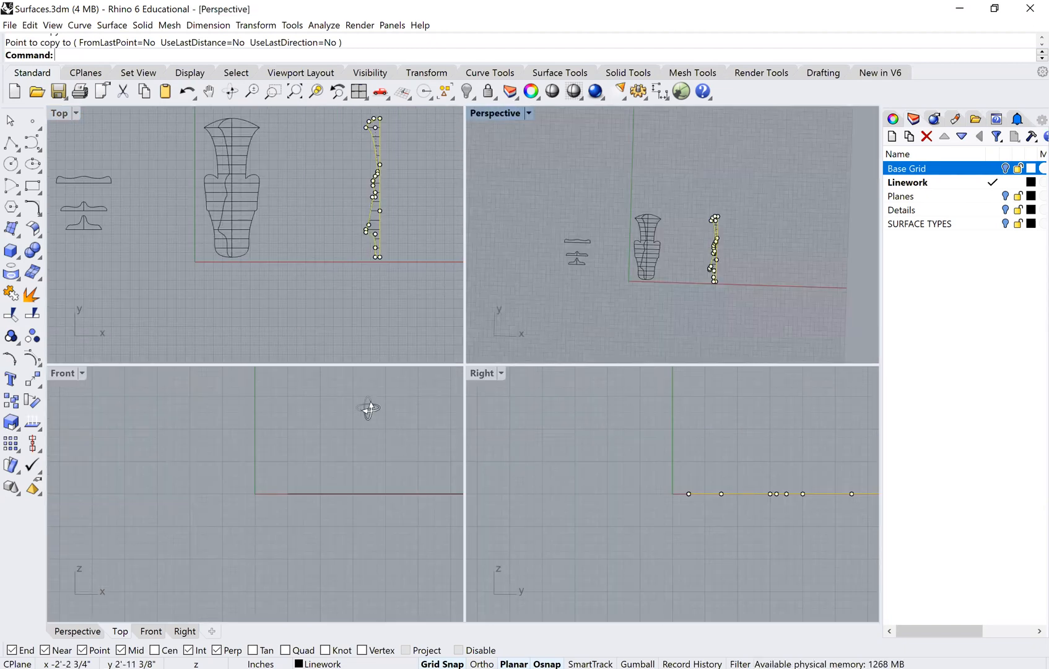
key("ctrl+m")
key("Escape")
Step: Rotate the copied longitudinal profile in 3D about its straight base line with Ortho on, standing it upright on the plan
right_click_drag(372, 397, 335, 366)
scroll(359, 389, "up", 7)
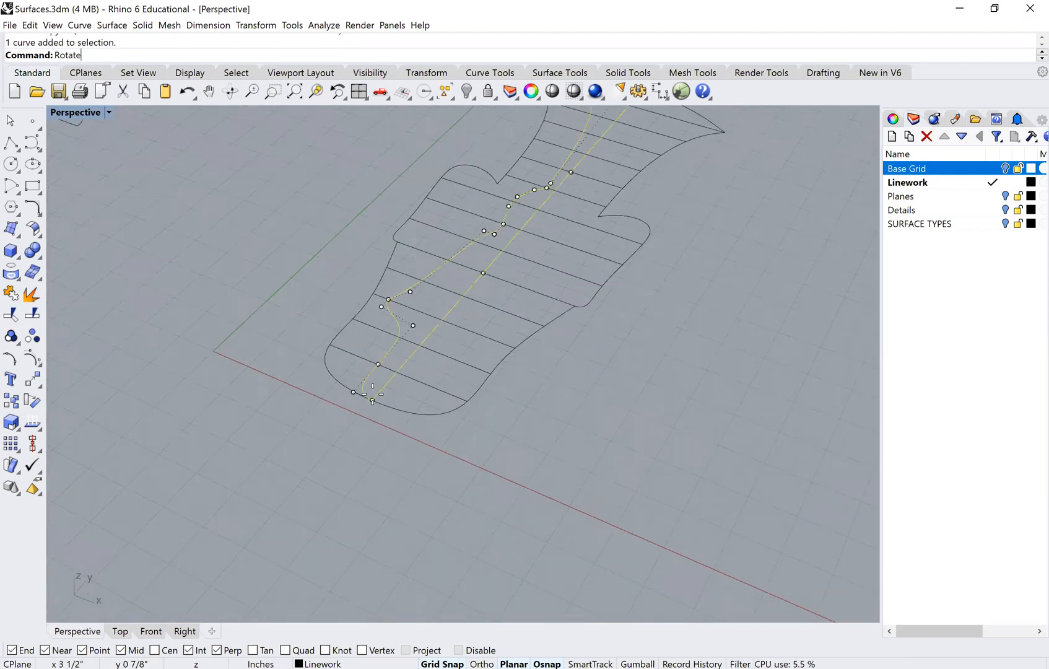
type("3D")
key("Return")
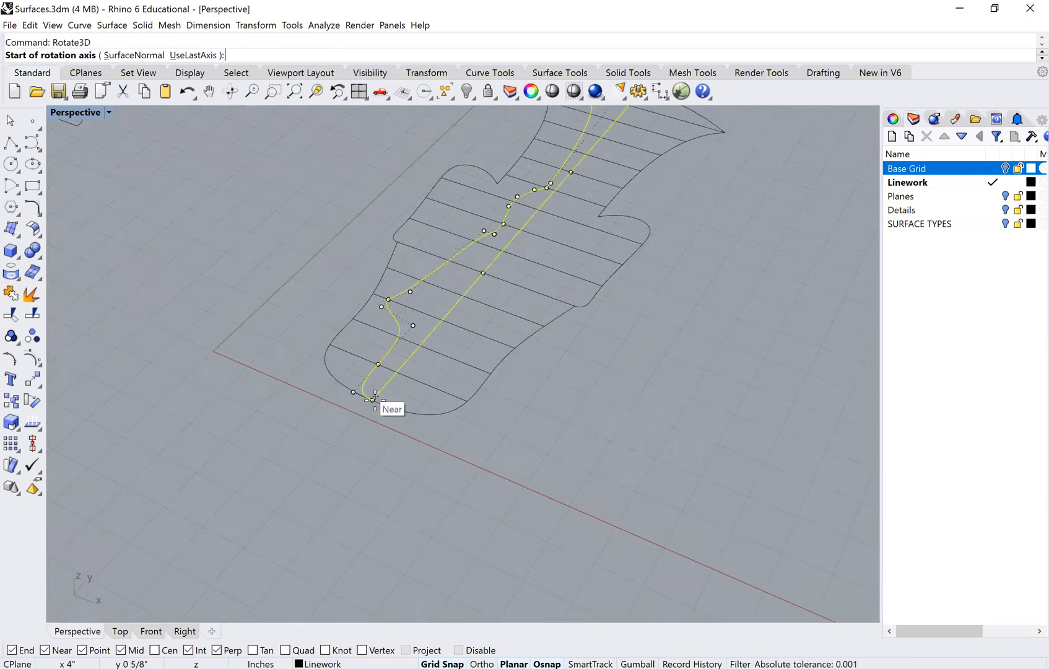
left_click(372, 400)
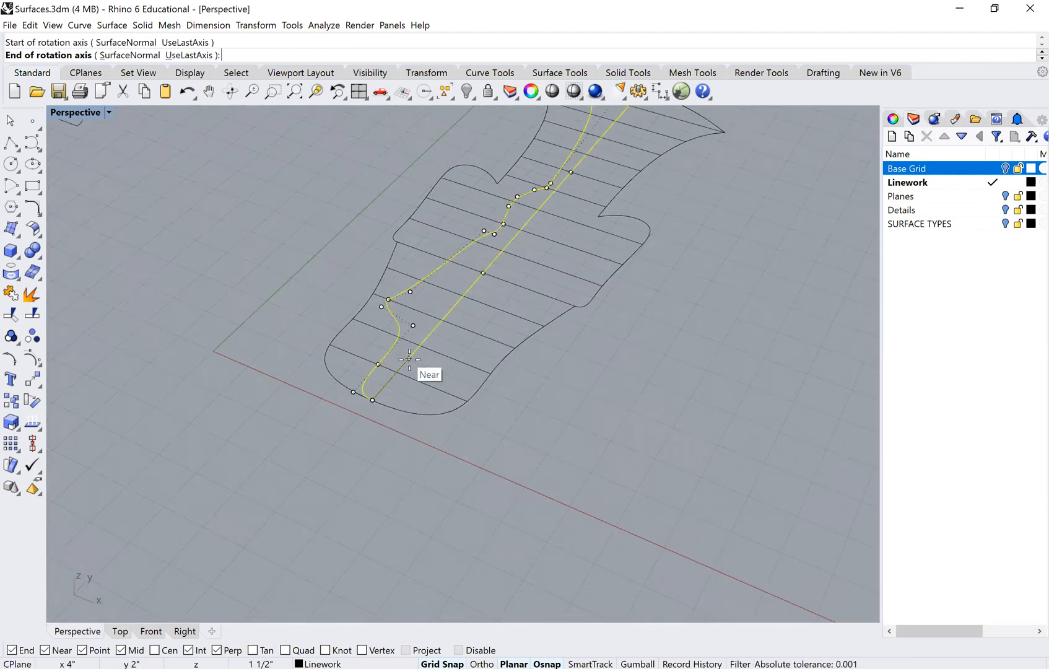
left_click(360, 415)
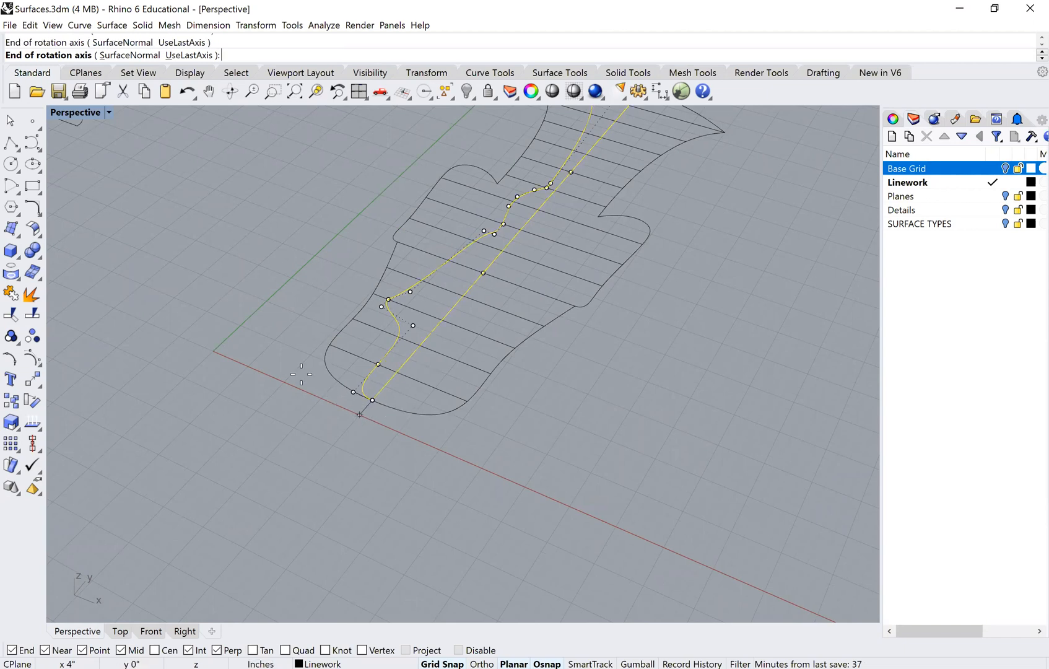
left_click(298, 369)
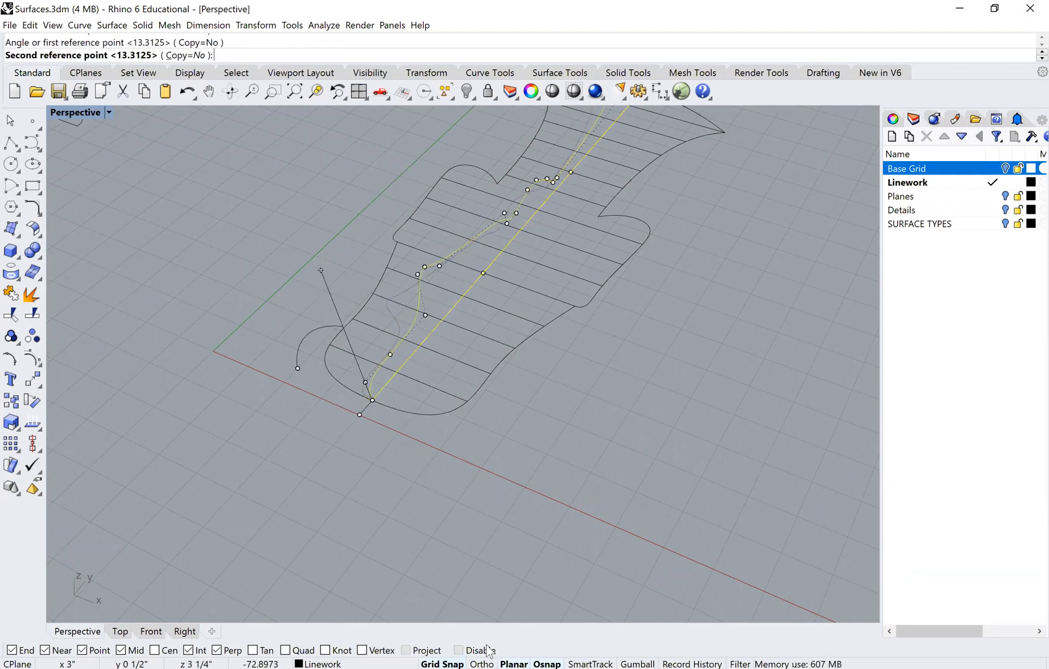
left_click(329, 366)
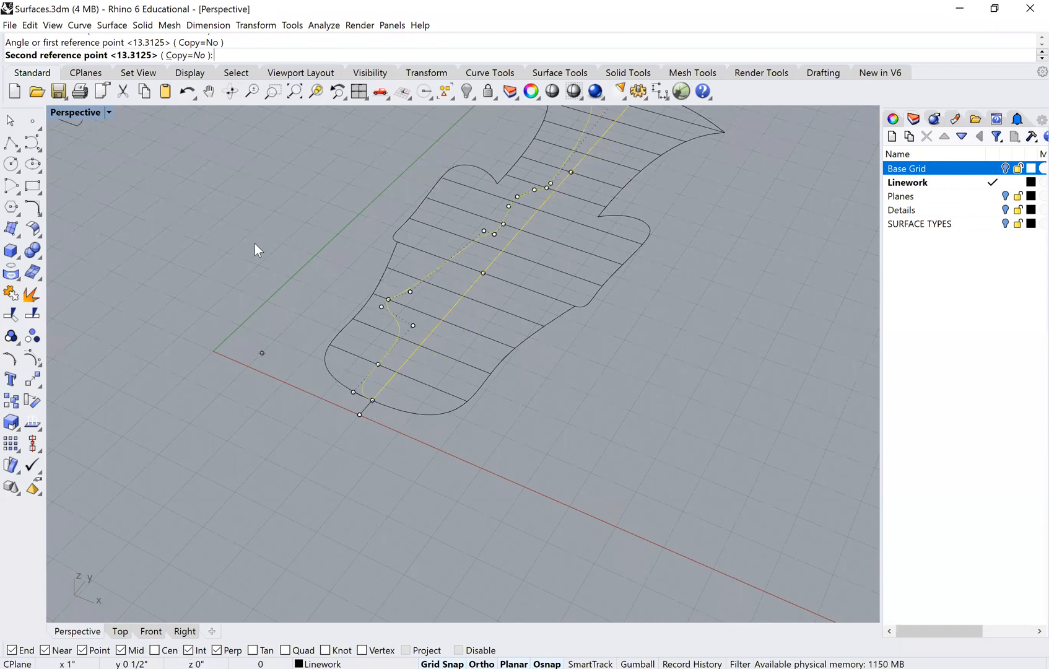
key("Escape")
right_click_drag(342, 340, 447, 344)
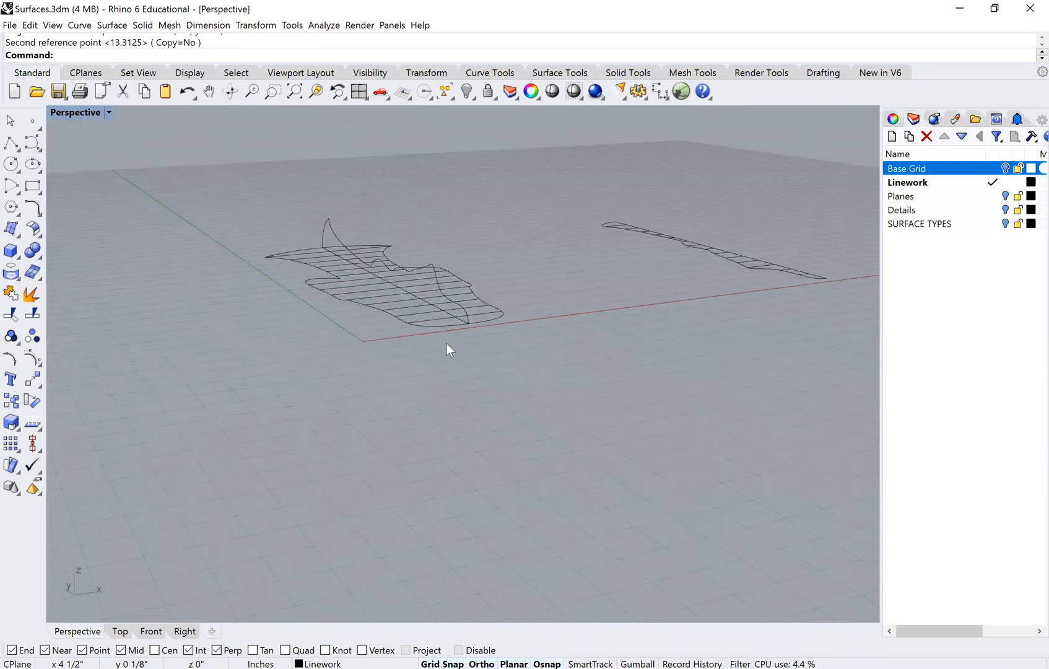
Step: Show the Base Grid layer and examine how its projection lines relate the plan to the longitudinal and transverse sections
scroll(450, 343, "up", 3)
left_click(441, 335)
right_click_drag(285, 397, 319, 392)
right_click_drag(353, 314, 433, 397)
left_click(1005, 168)
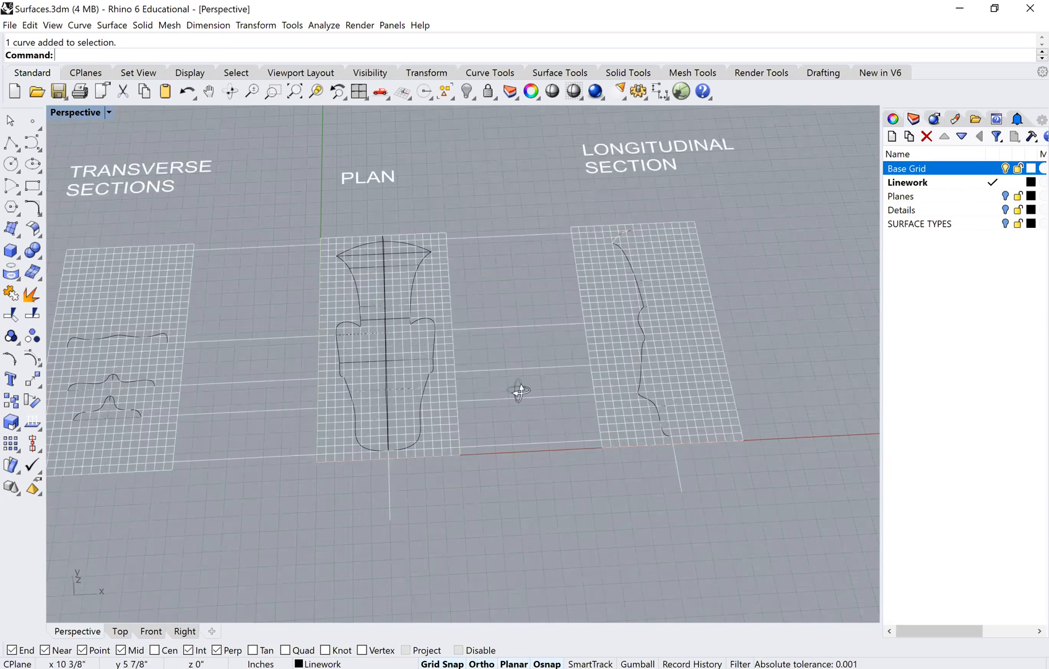
scroll(406, 351, "down", 2)
scroll(813, 338, "down", 2)
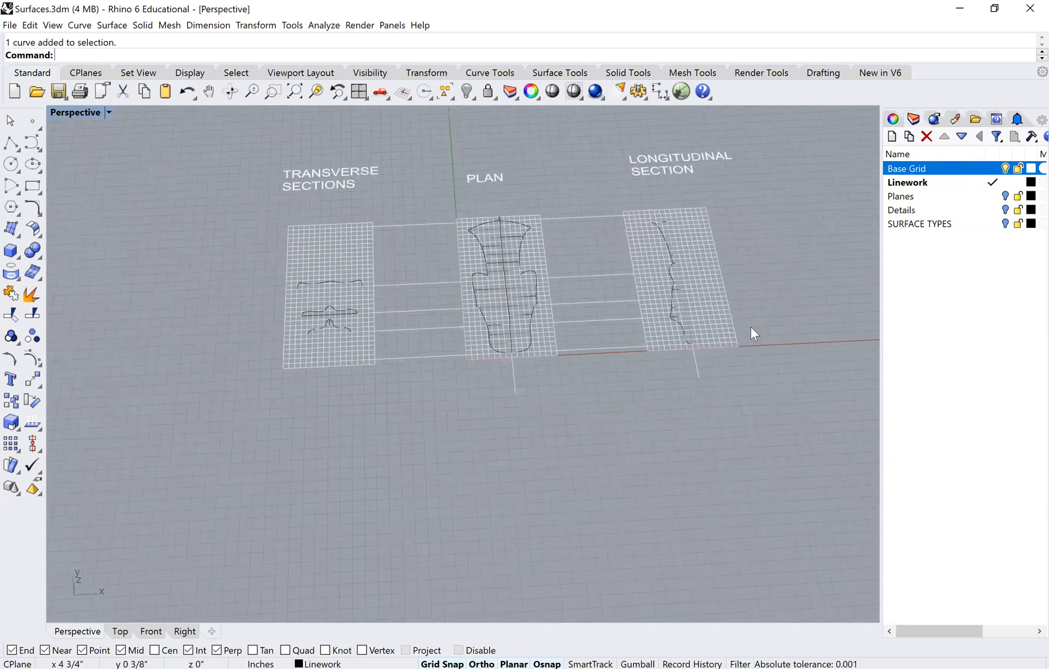
right_click_drag(751, 327, 738, 265)
scroll(748, 331, "up", 2)
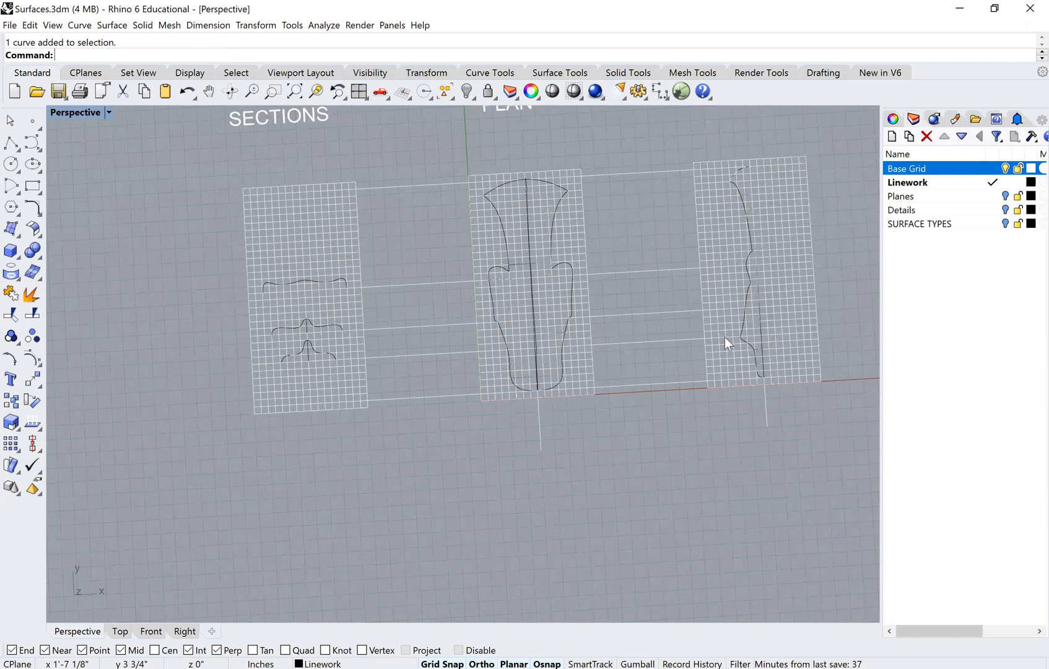
scroll(739, 347, "up", 3)
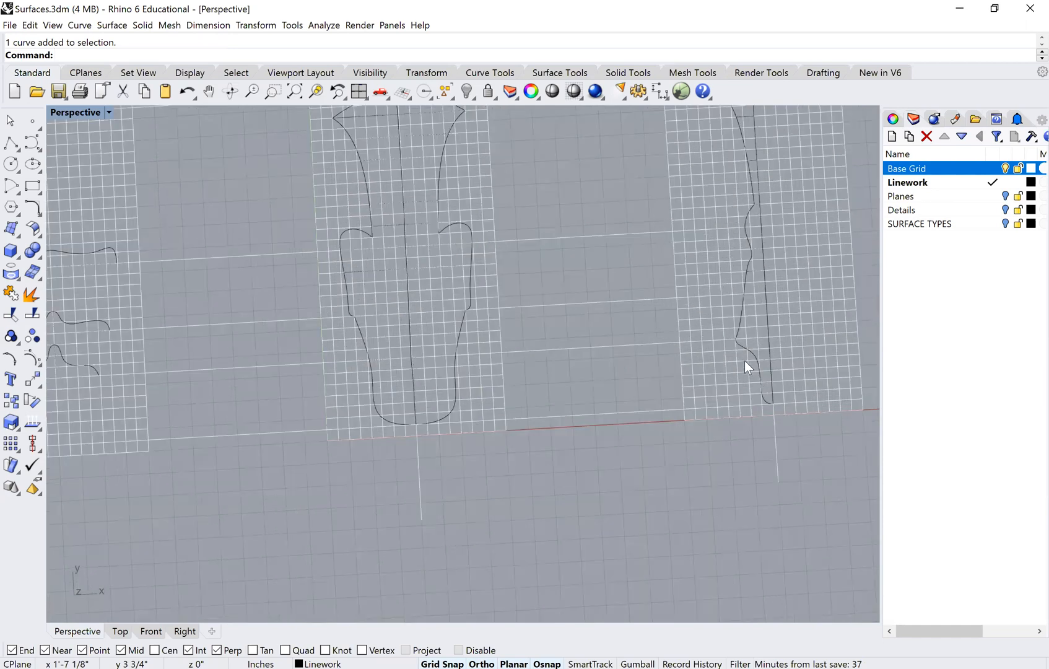
Step: Hide the Base Grid layer and examine the contour lines across the longitudinal section as height references
left_click(1006, 168)
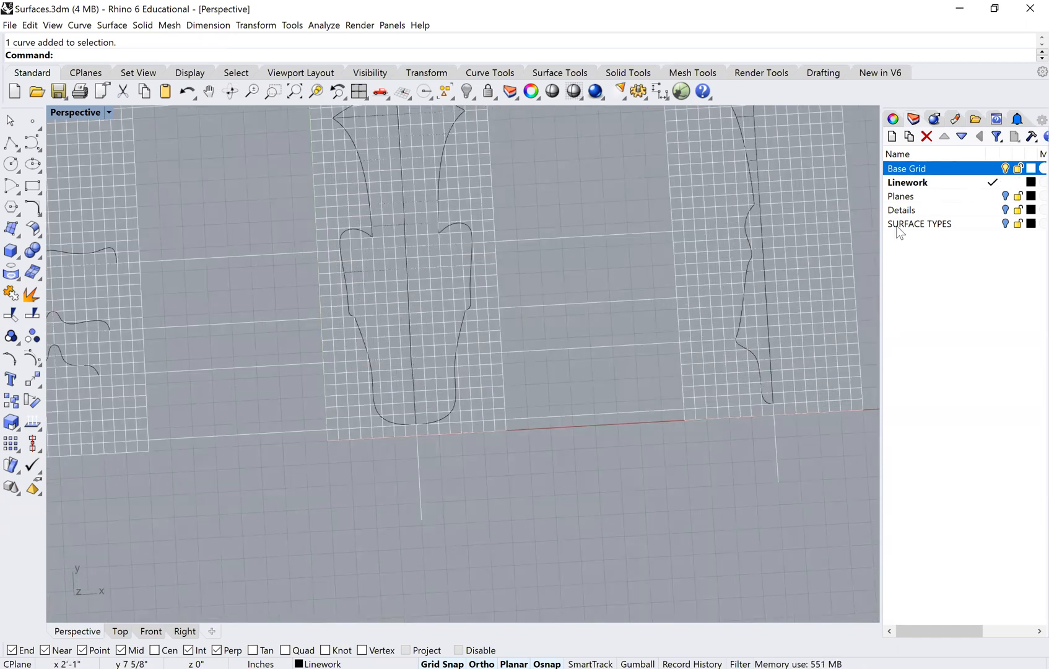
right_click_drag(585, 384, 615, 366)
scroll(616, 365, "up", 2)
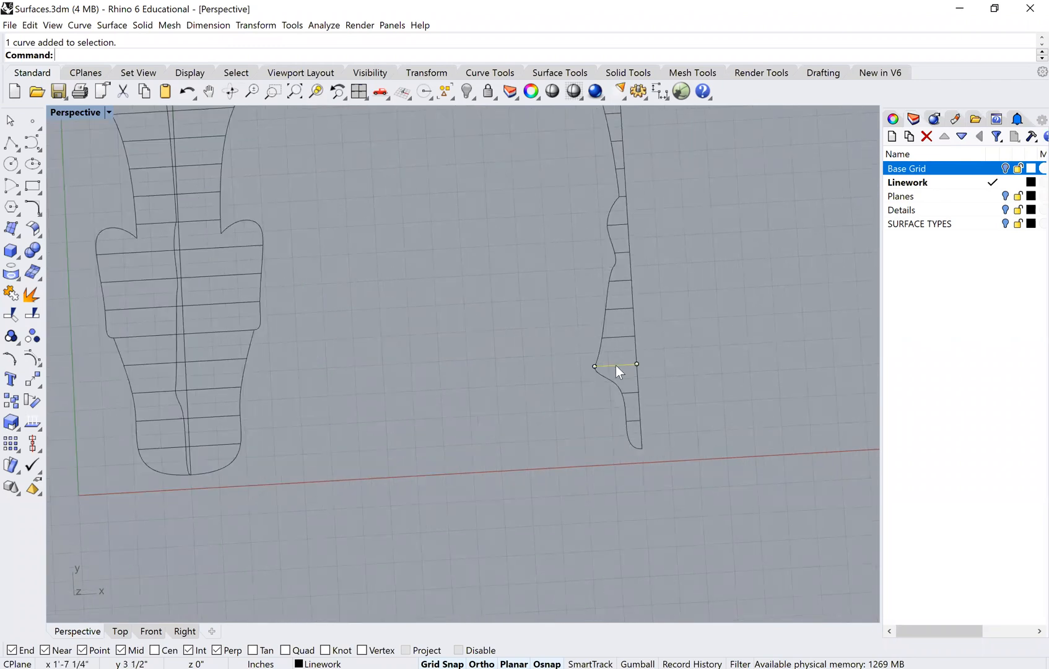
left_click(622, 337)
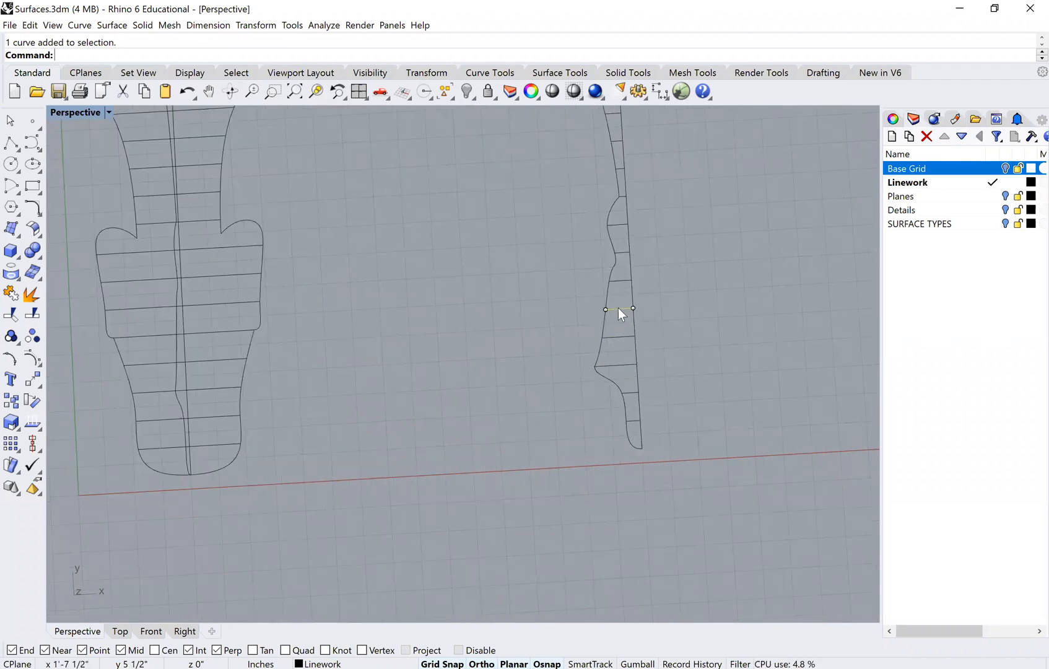
left_click(624, 281)
scroll(631, 278, "down", 2)
scroll(644, 360, "down", 2)
key("Escape")
right_click_drag(664, 356, 737, 356, "shift")
scroll(477, 345, "up", 2)
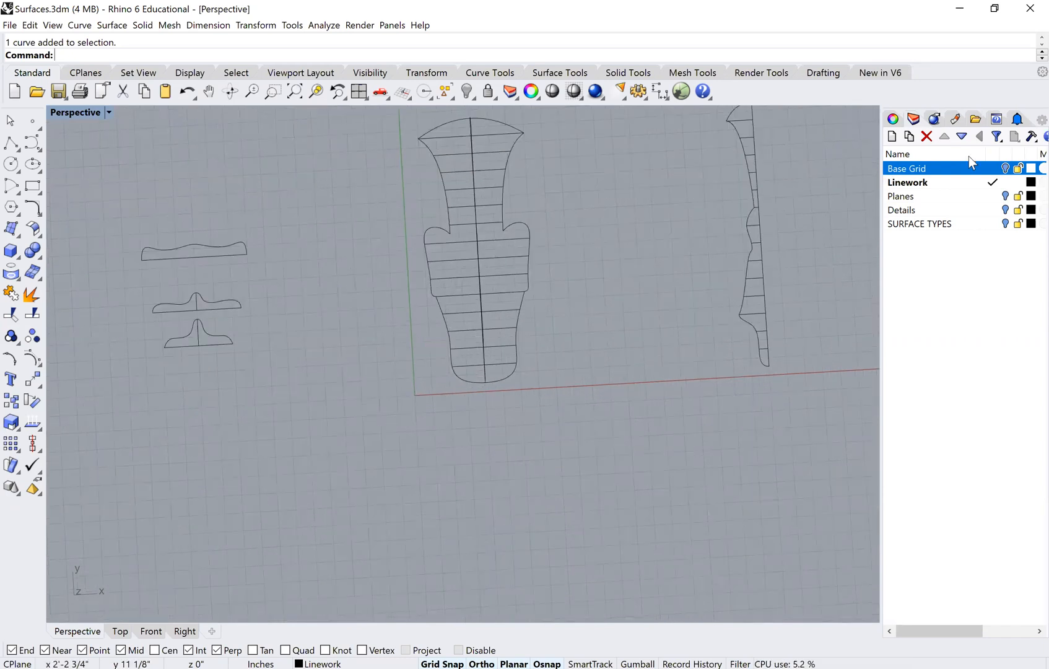
Step: Select the lowest transverse section, show the Base Grid layer and inspect where that section falls on the plan
left_click(209, 346)
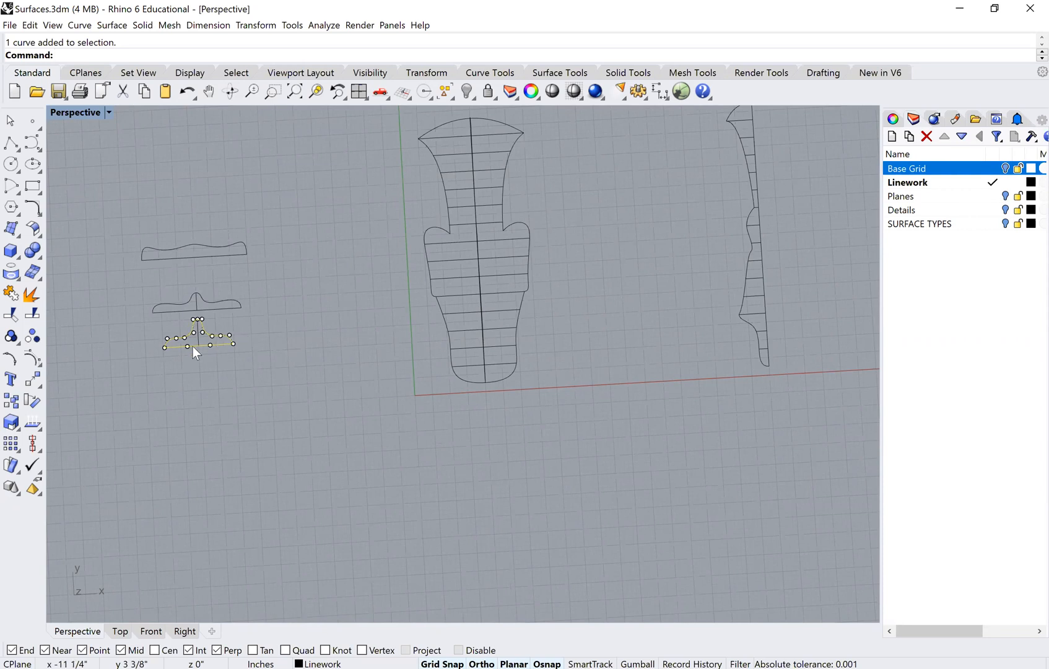
left_click(1005, 169)
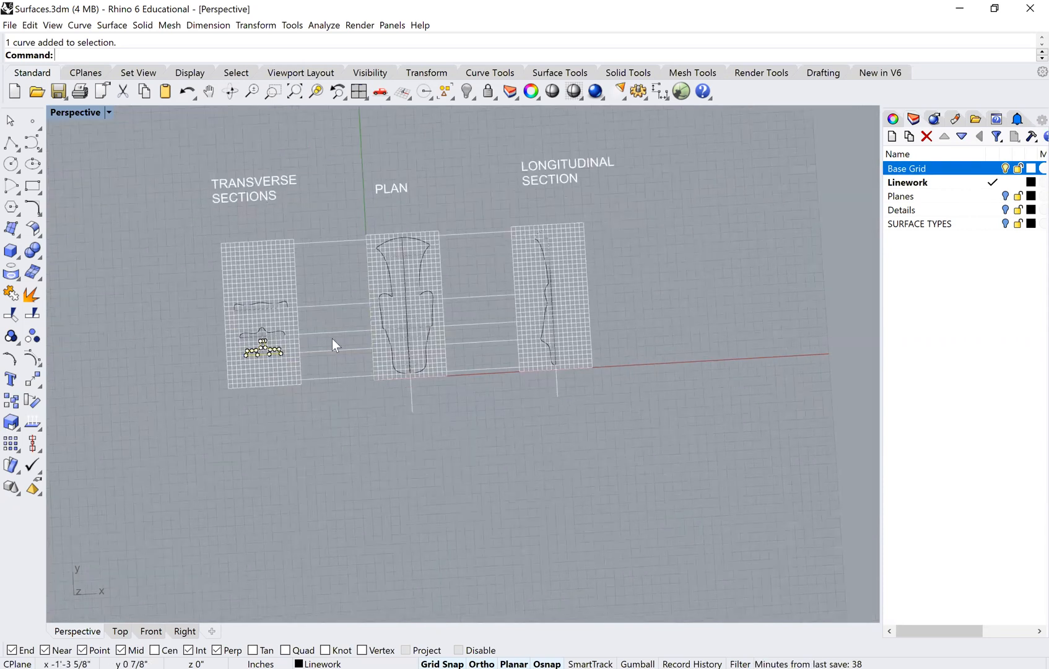
right_click_drag(332, 339, 365, 342, "shift")
right_click_drag(472, 320, 447, 324)
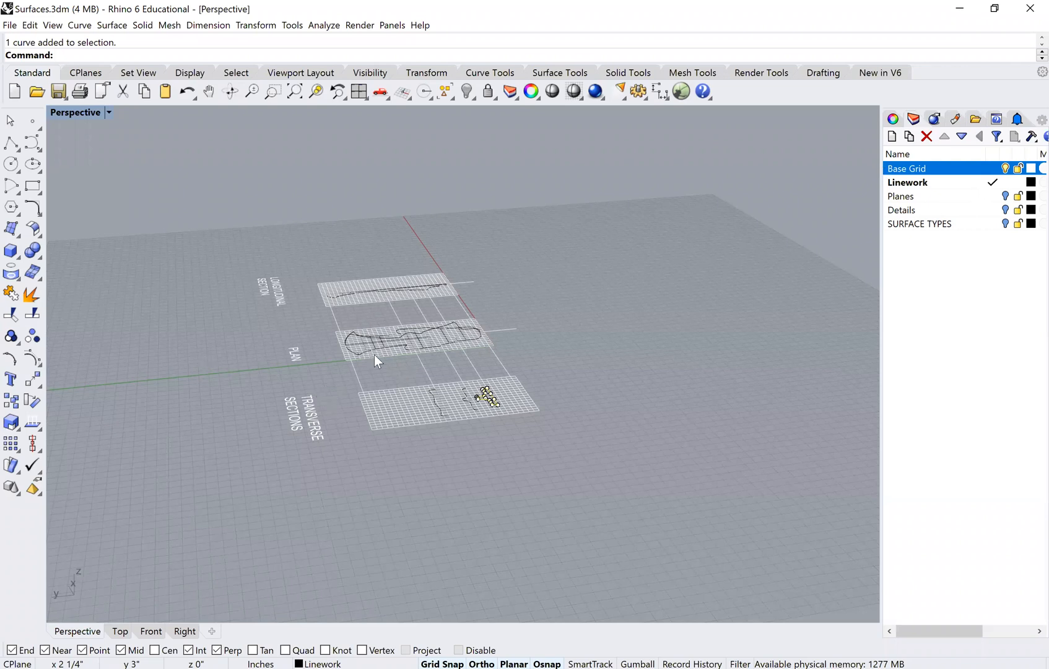
right_click_drag(374, 354, 476, 366)
Step: Copy the plan's third contour line from the bottom by its right end onto the right base corner of the lowest transverse section
scroll(495, 334, "up", 5)
right_click_drag(509, 316, 508, 321)
left_click(509, 317)
right_click_drag(434, 385, 435, 390)
right_click(434, 390)
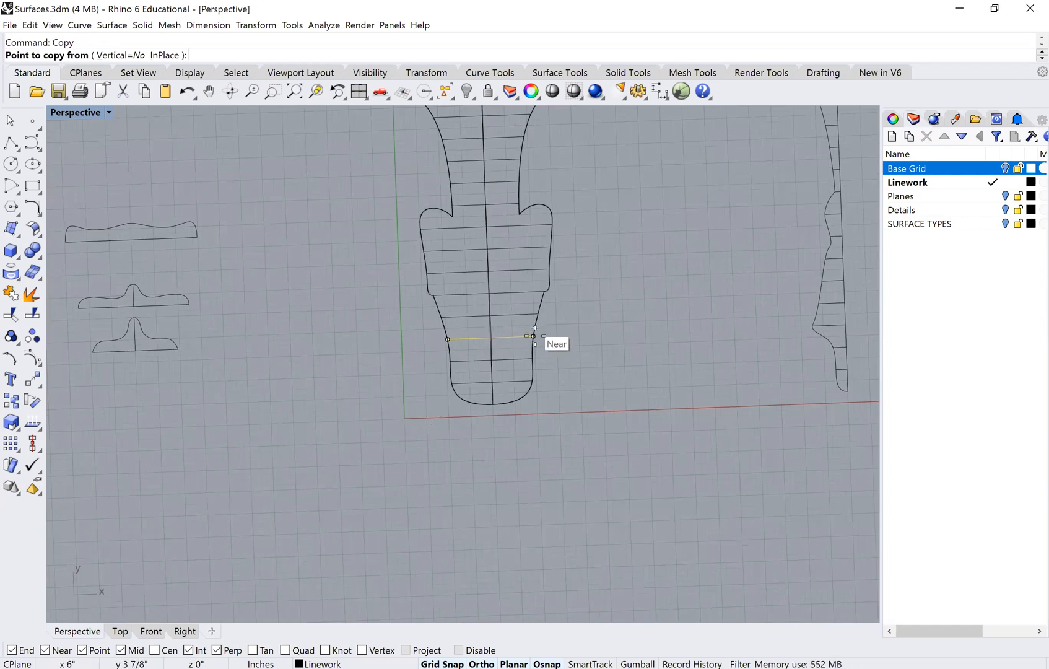
left_click(534, 337)
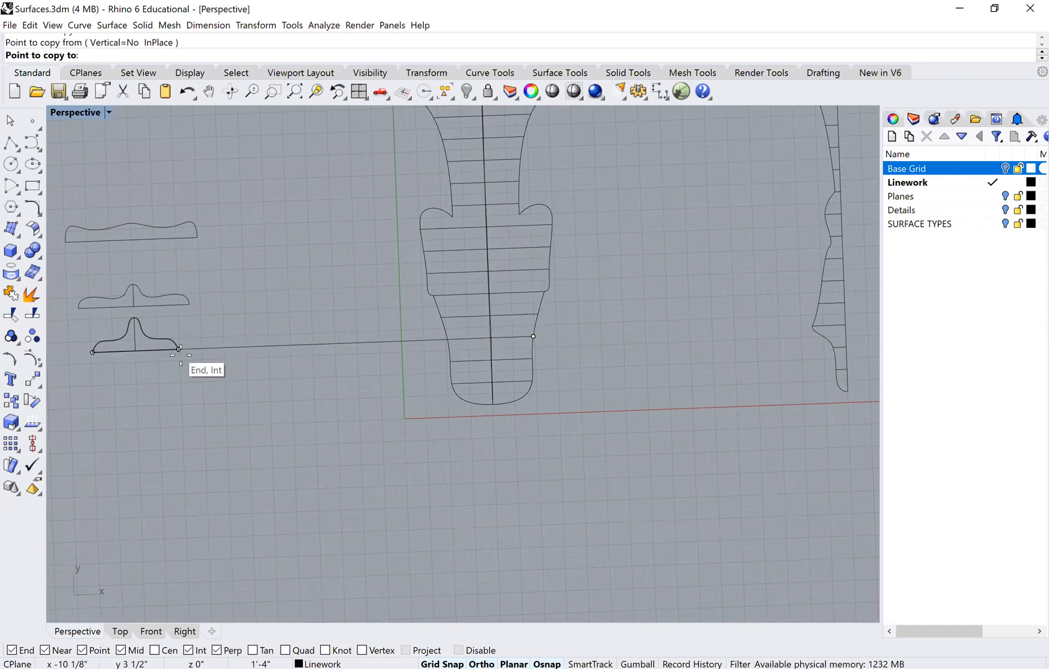
left_click(179, 348)
key("Return")
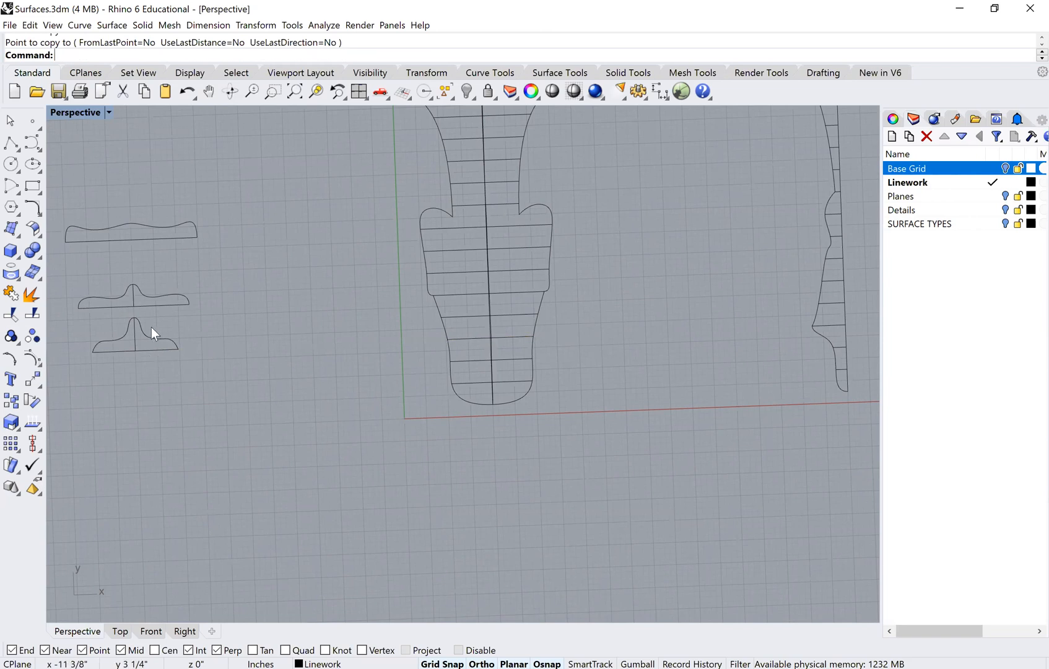
Step: Copy the longitudinal section's third contour line from the bottom by its base-side end onto the base midpoint of the lowest transverse section
left_click(156, 334)
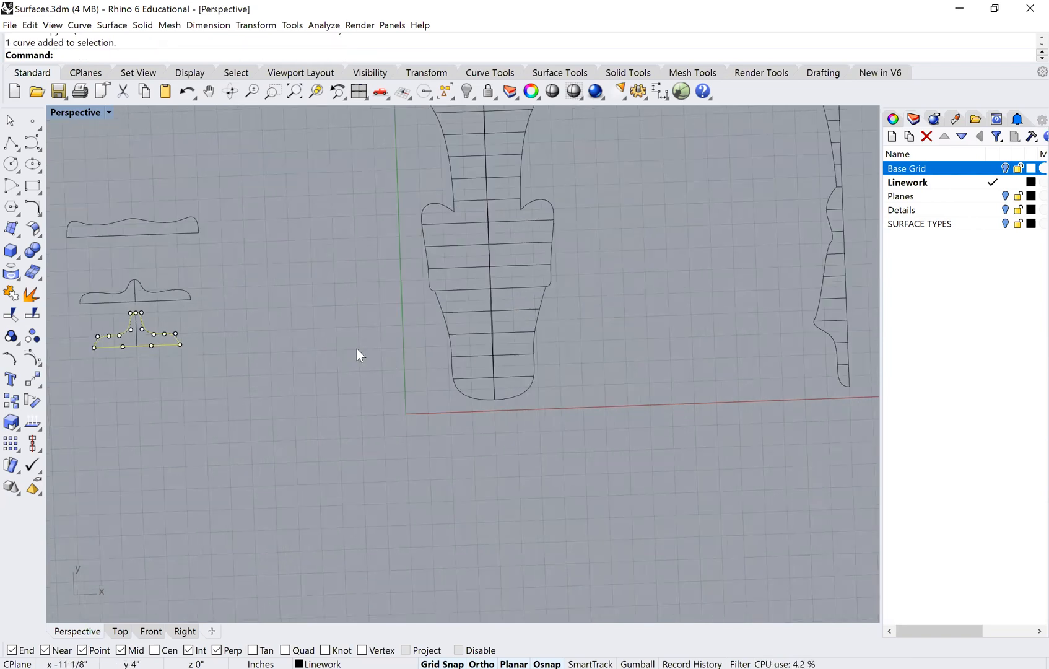
key("Escape")
scroll(348, 348, "down", 2)
scroll(348, 348, "down", 2)
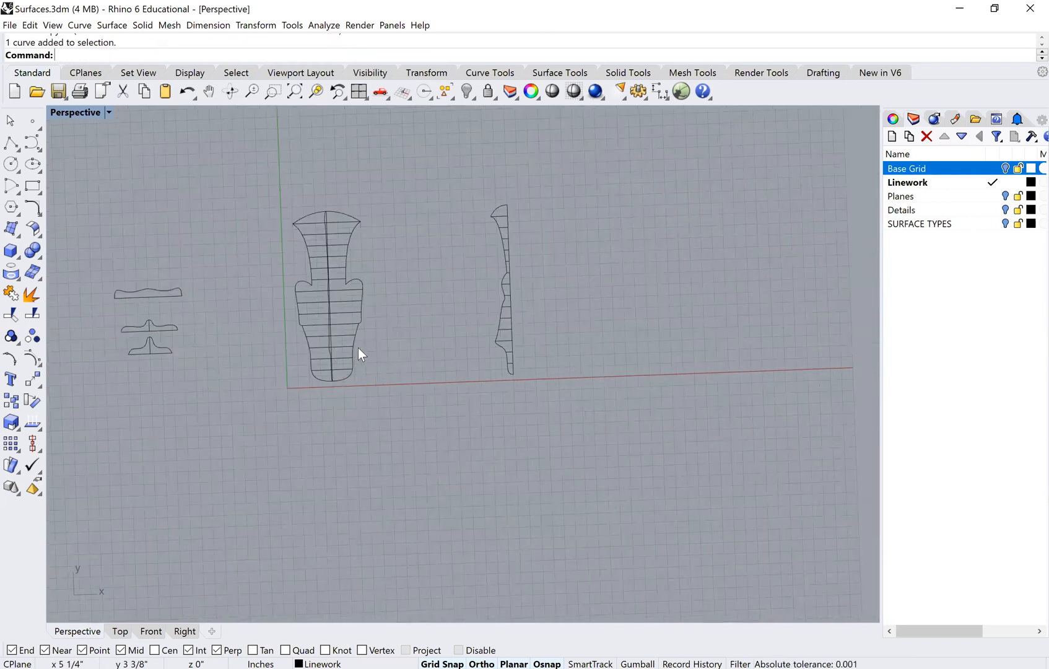
left_click(501, 341)
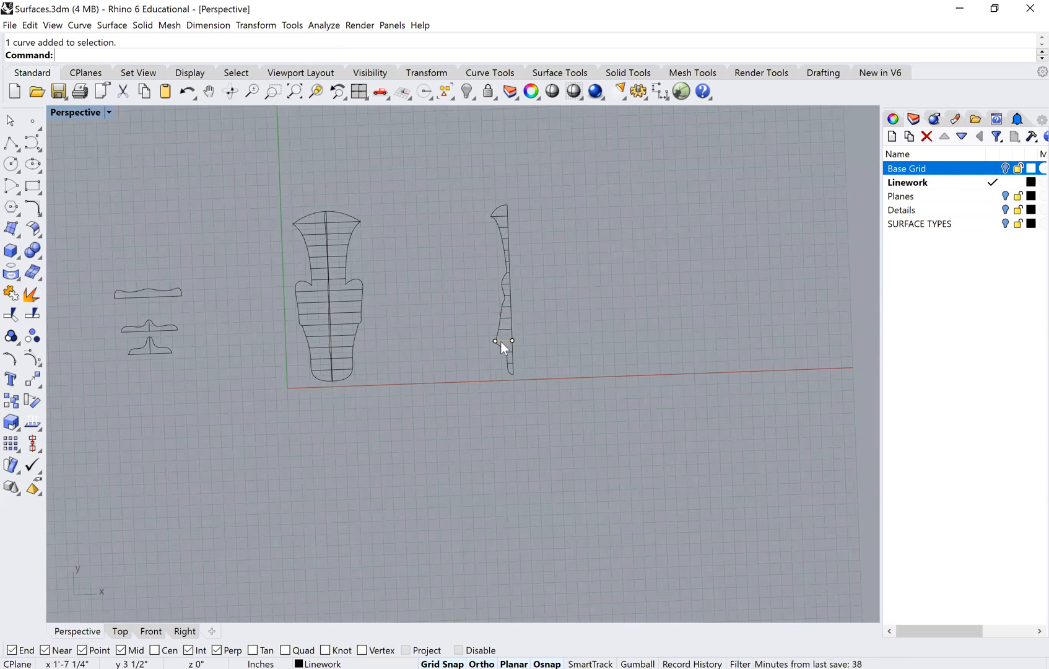
scroll(484, 344, "up", 2)
type("Copy")
key("Return")
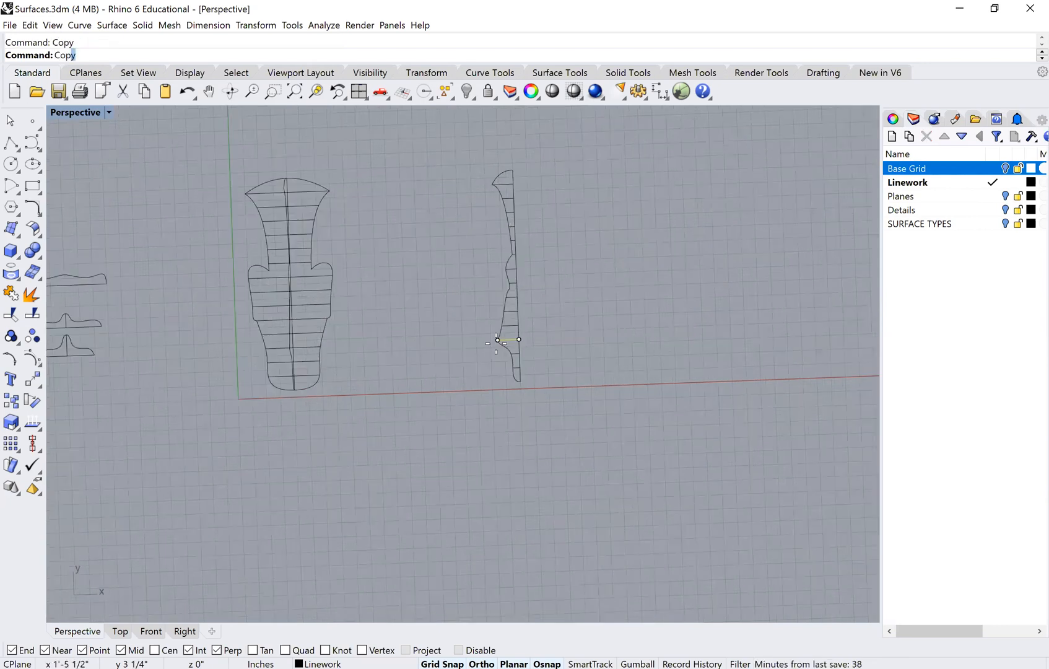
left_click(519, 339)
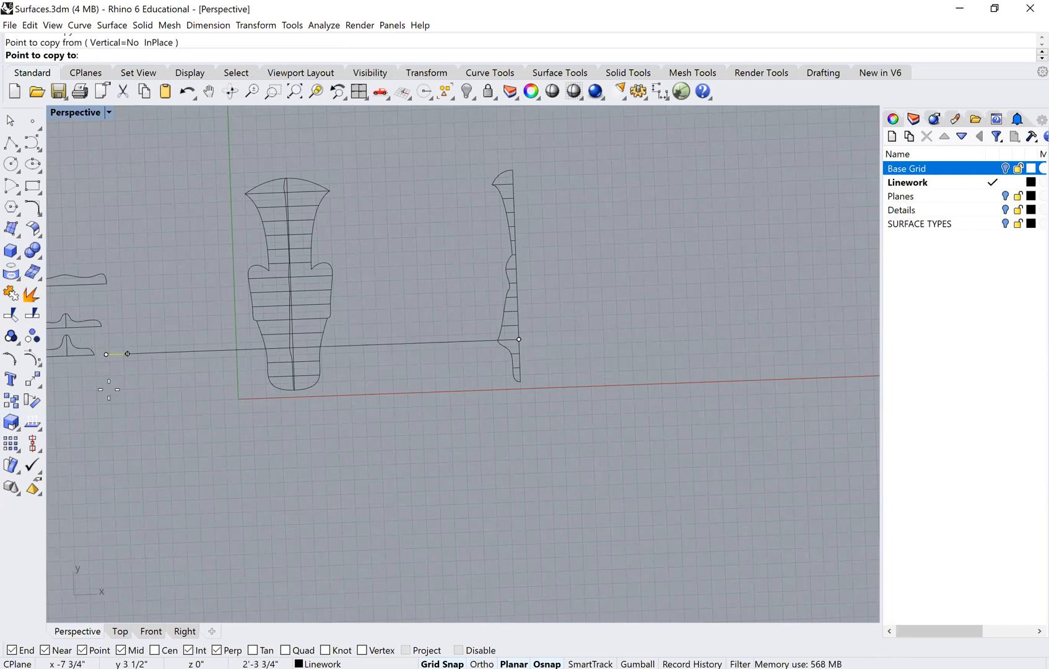
left_click(66, 356, "shift")
right_click(373, 393)
Step: Hide the outline of the lowest transverse section and delete its old vertical centre line
scroll(371, 339, "down", 2)
right_click_drag(372, 339, 475, 339, "shift")
scroll(372, 339, "up", 4)
left_click(376, 337)
scroll(376, 337, "up", 2)
scroll(376, 336, "up", 2)
type("Hide")
key("Return")
scroll(400, 343, "up", 1)
left_click(401, 339)
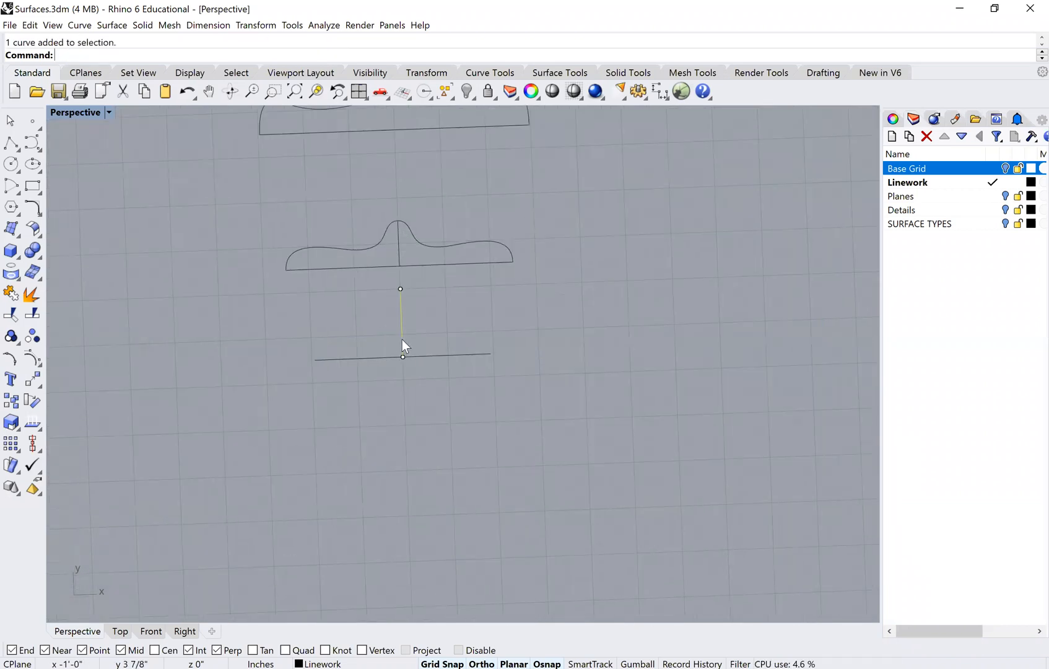
key("Delete")
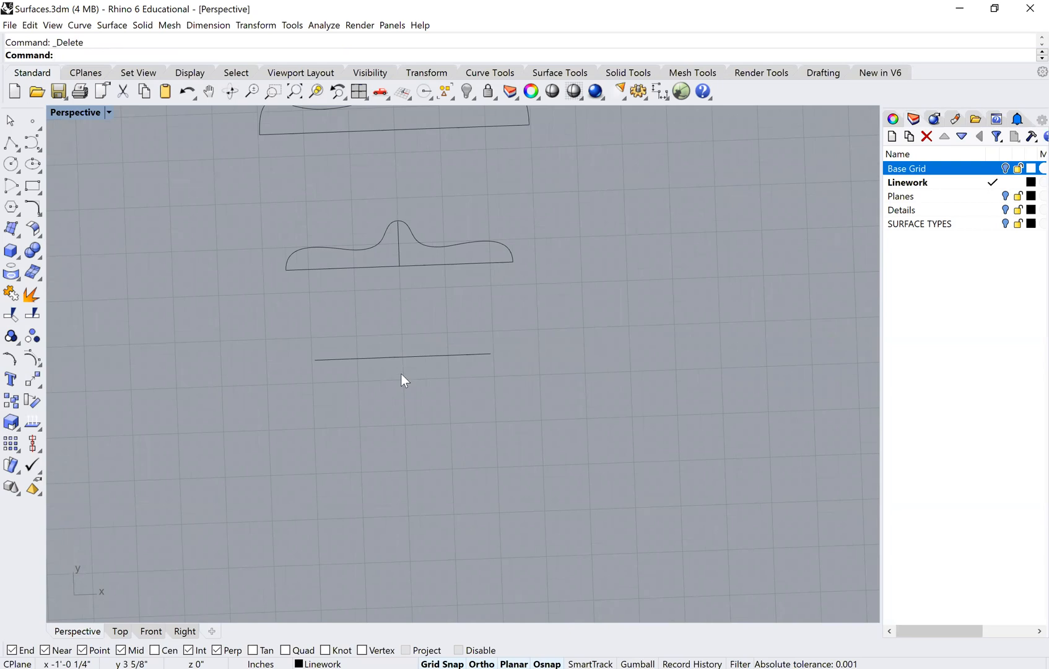
Step: Rotate the copied height line about the base line's midpoint with Ortho on so it stands perpendicular to the base line
left_click(431, 406)
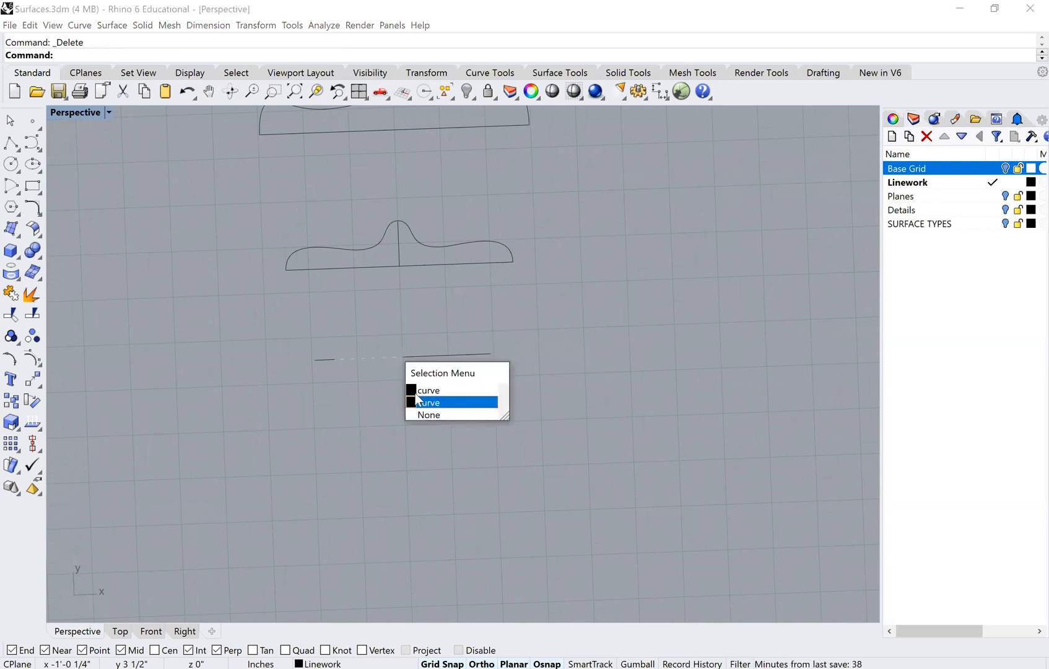
left_click(431, 403)
scroll(317, 460, "down", 4)
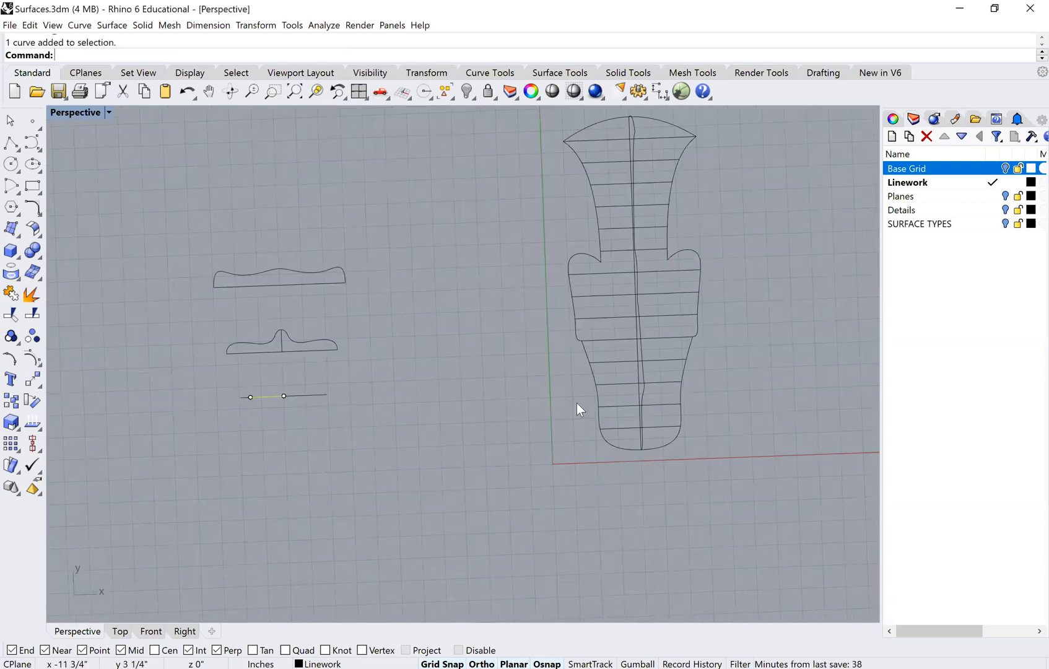
scroll(289, 399, "down", 3)
type("RTat")
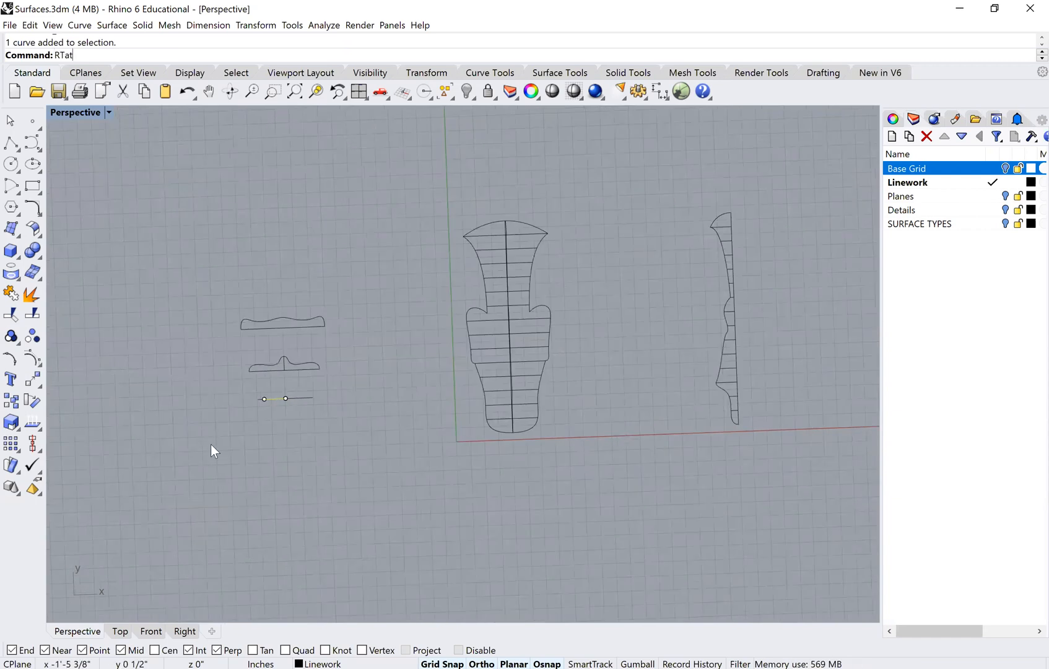
key("BackSpace")
key("BackSpace")
key("BackSpace")
type("otate")
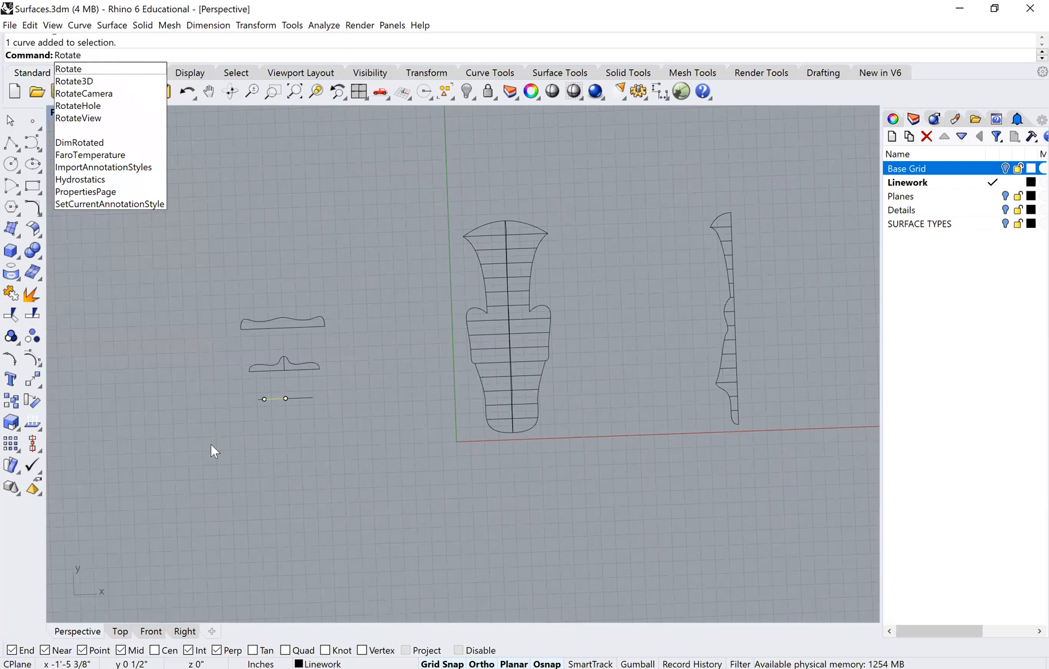
key("Return")
left_click(286, 399)
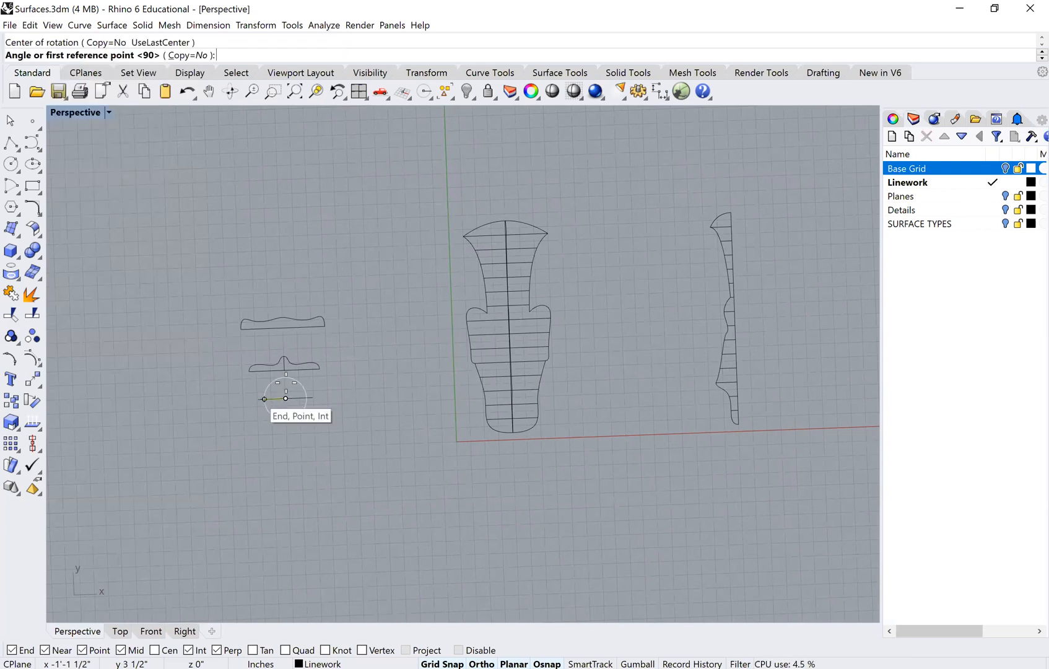
left_click(264, 399)
left_click(309, 386)
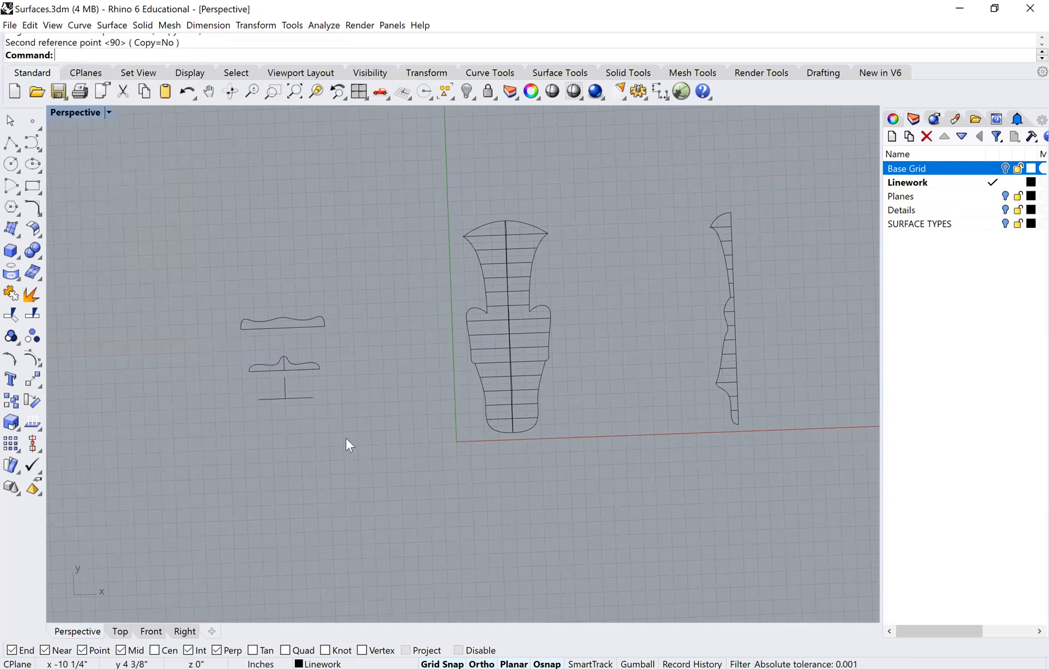
scroll(357, 477, "up", 2)
right_click_drag(323, 485, 266, 533, "shift")
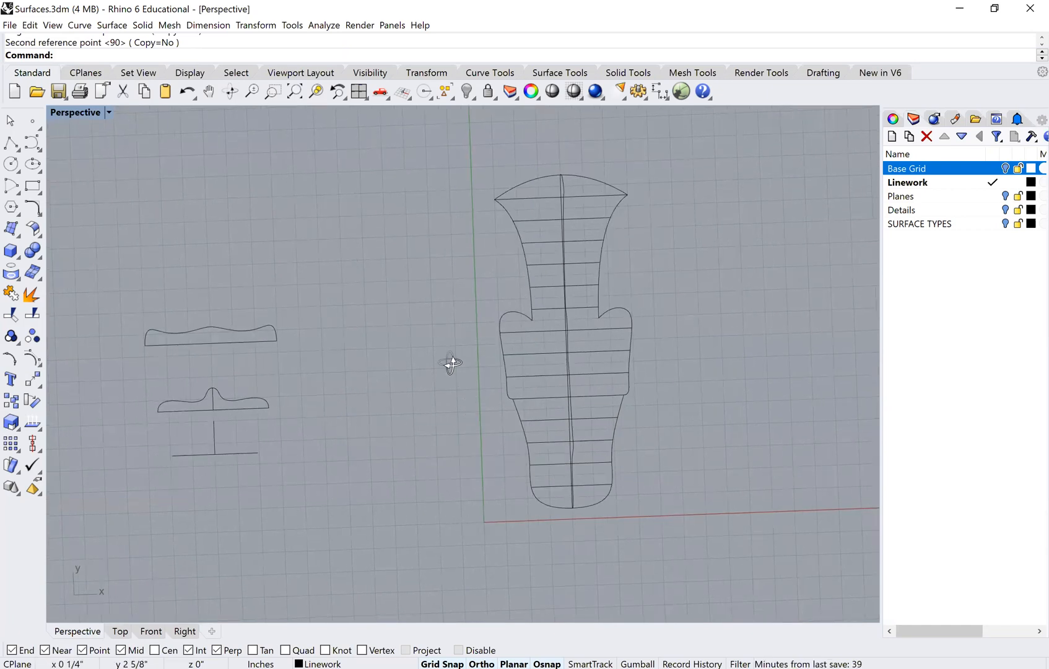
Step: Examine the lowest section's base and height guide lines against the plan outline and the longitudinal section
right_click_drag(521, 326, 610, 298)
right_click_drag(343, 335, 358, 395)
right_click_drag(382, 459, 389, 495, "shift")
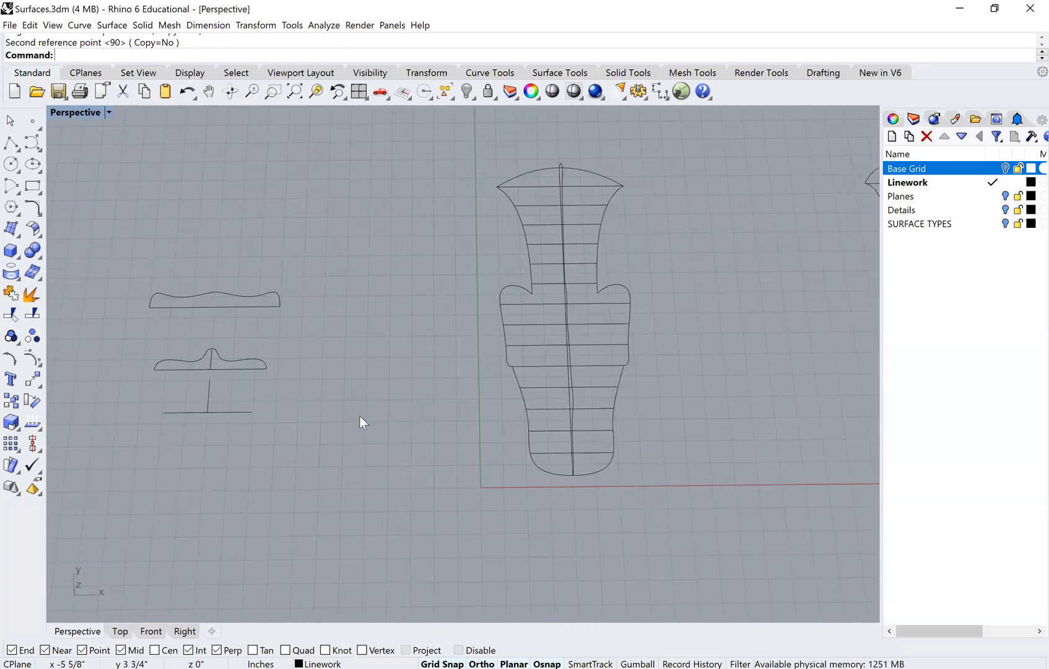
right_click_drag(322, 406, 486, 401, "shift")
scroll(325, 405, "up", 7)
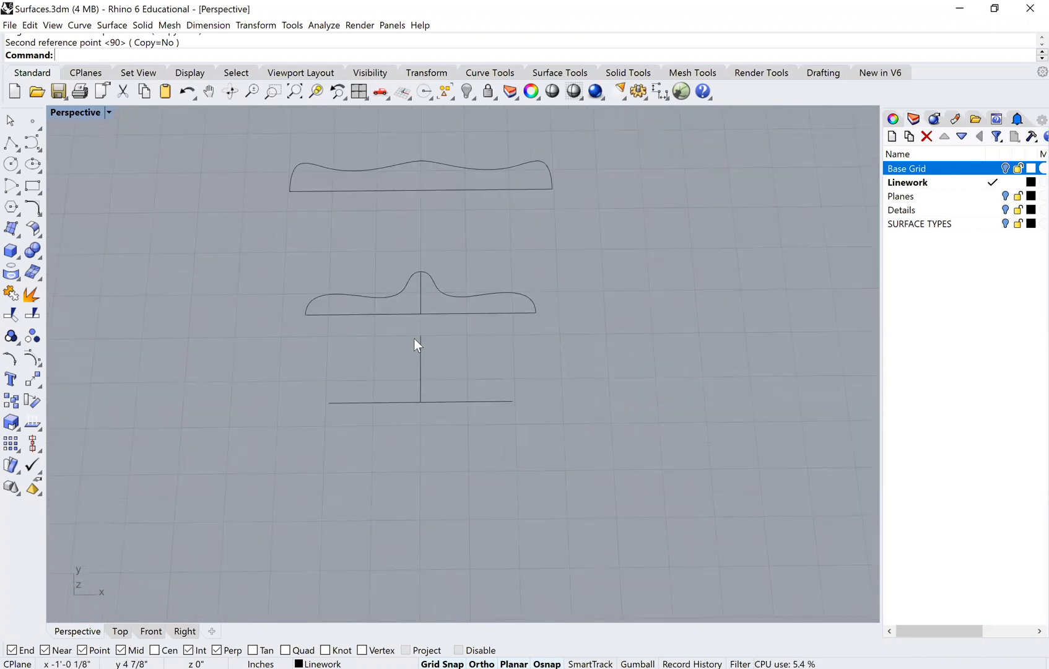
left_click(509, 401)
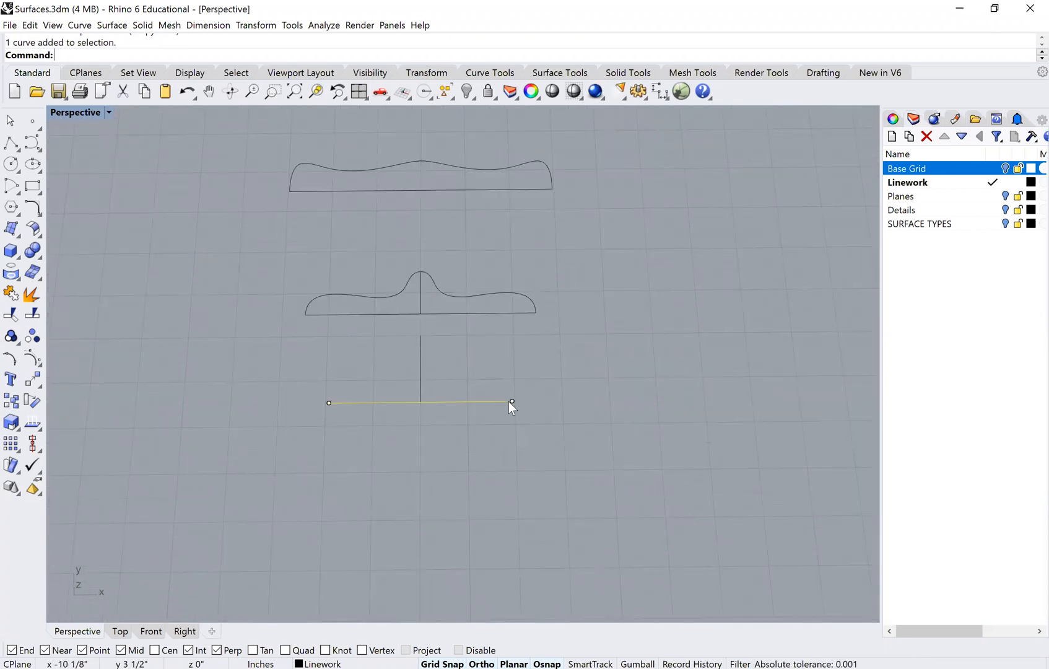
left_click(514, 421)
scroll(471, 417, "down", 10)
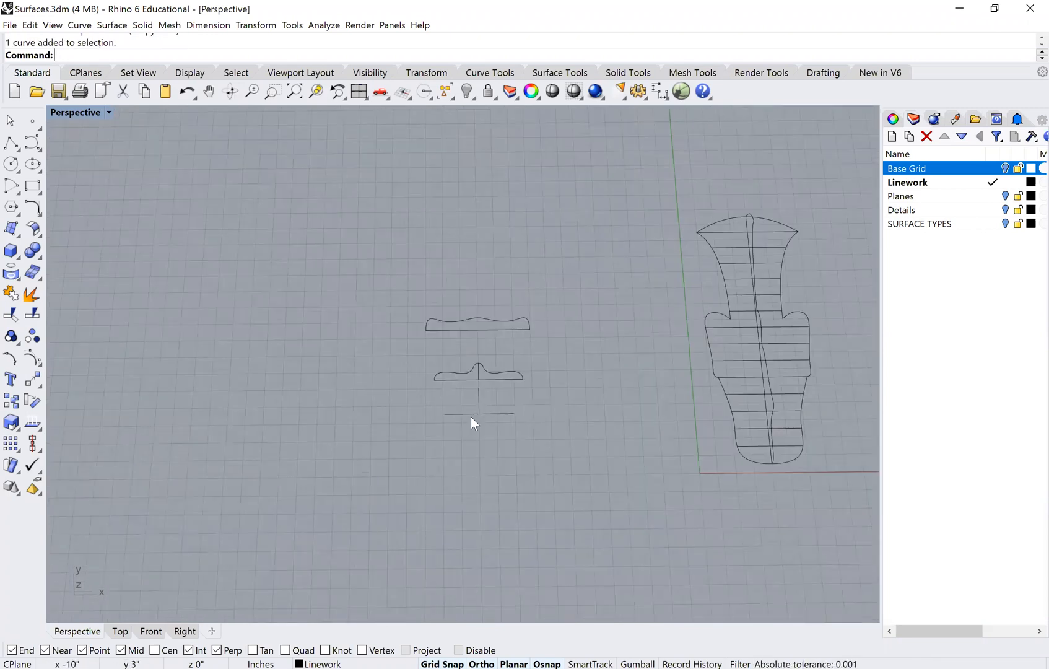
scroll(504, 427, "down", 4)
right_click_drag(489, 410, 320, 409, "shift")
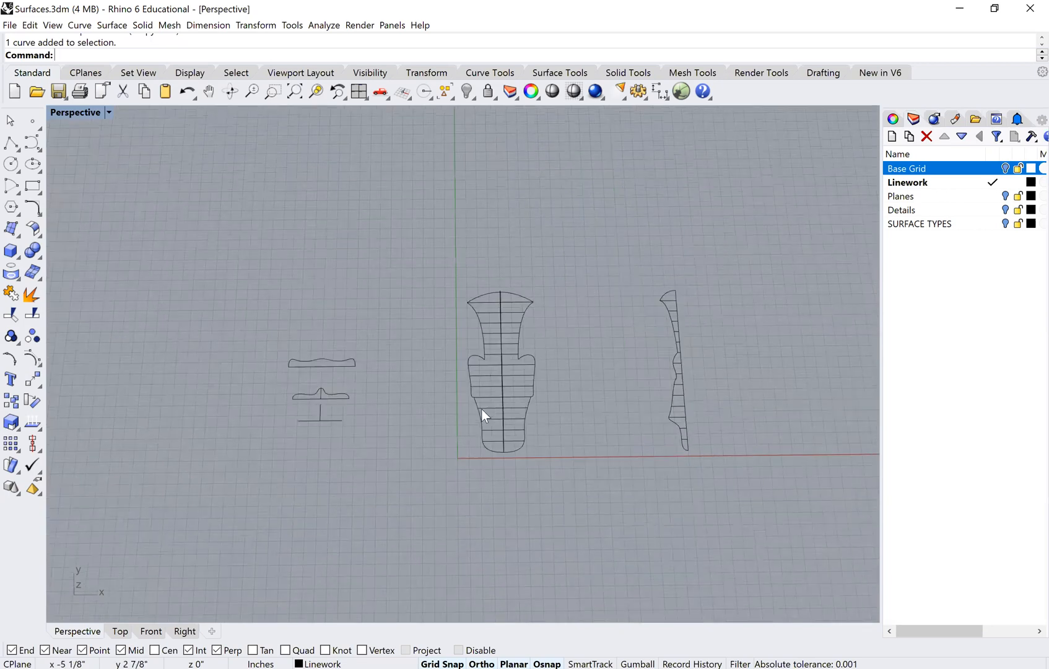
scroll(482, 408, "up", 5)
right_click_drag(482, 408, 502, 409)
left_click(468, 265)
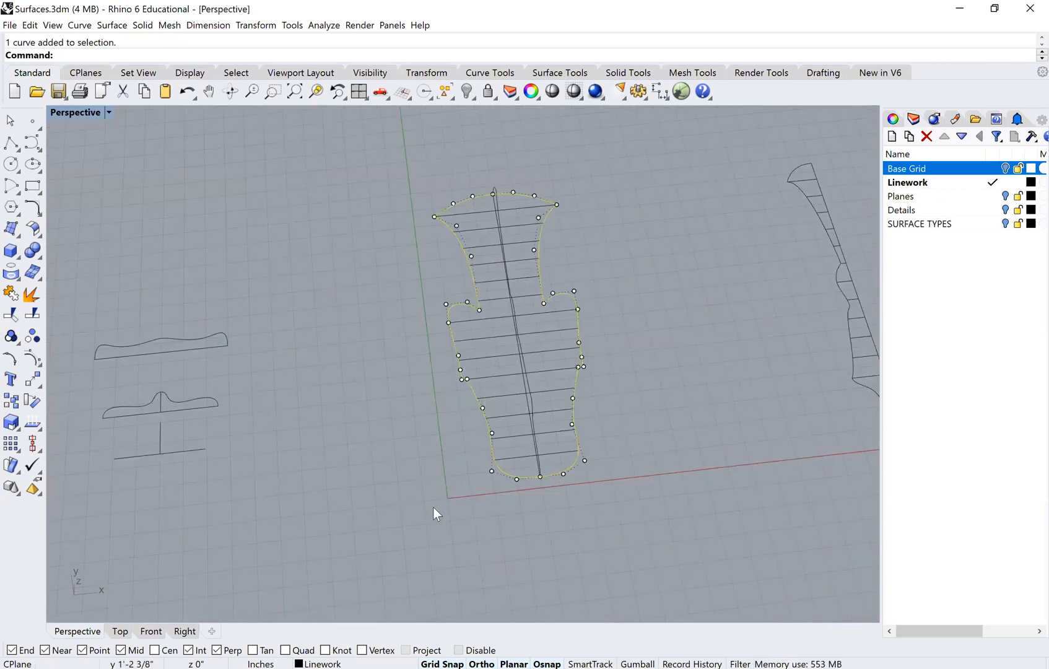
right_click_drag(760, 382, 711, 390)
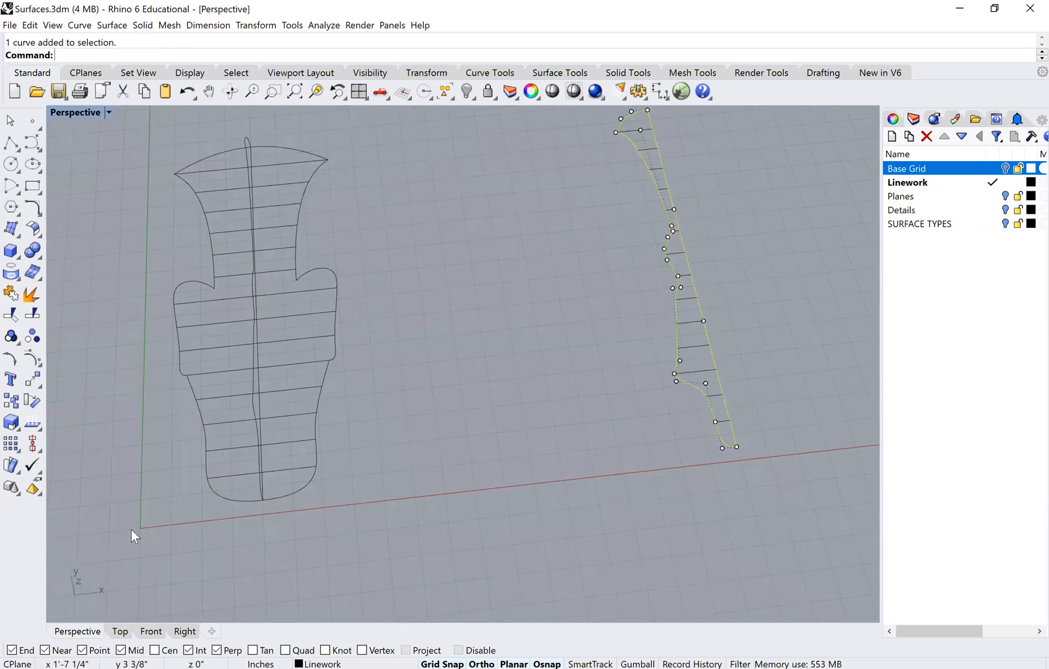
scroll(131, 529, "down", 6)
right_click_drag(132, 529, 332, 475, "shift")
right_click_drag(444, 427, 427, 452)
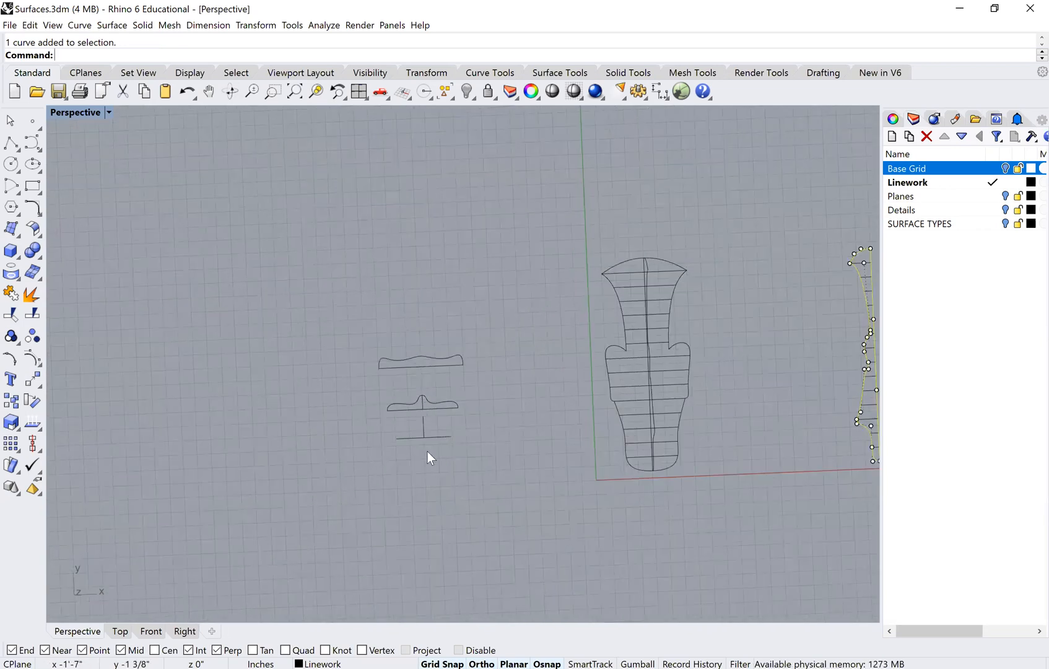
Step: Show the hidden outline of the lowest transverse section and check its fit to the width and height guide lines
scroll(406, 440, "up", 8)
type("Sh")
key("Return")
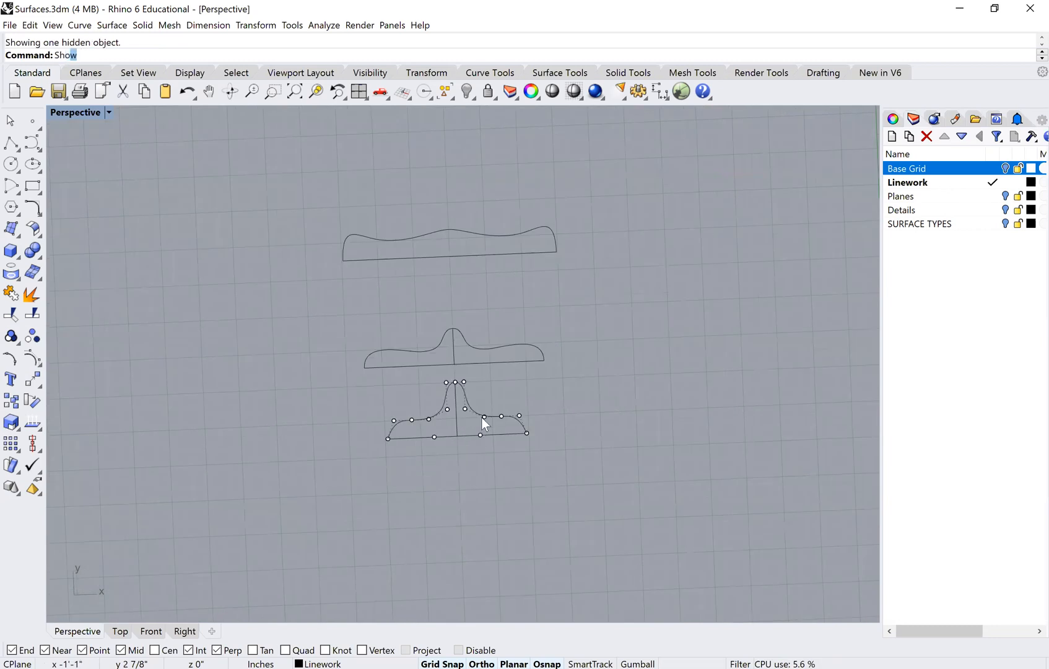
key("Escape")
left_click(428, 418)
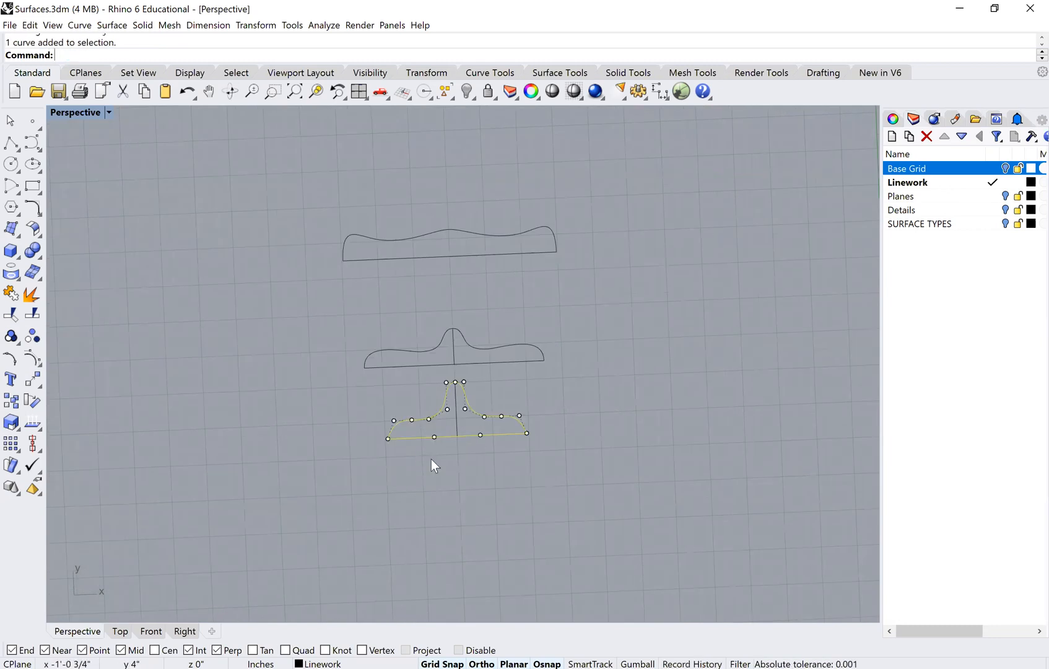
left_click(436, 481)
scroll(436, 437, "down", 4)
right_click_drag(469, 403, 366, 395, "shift")
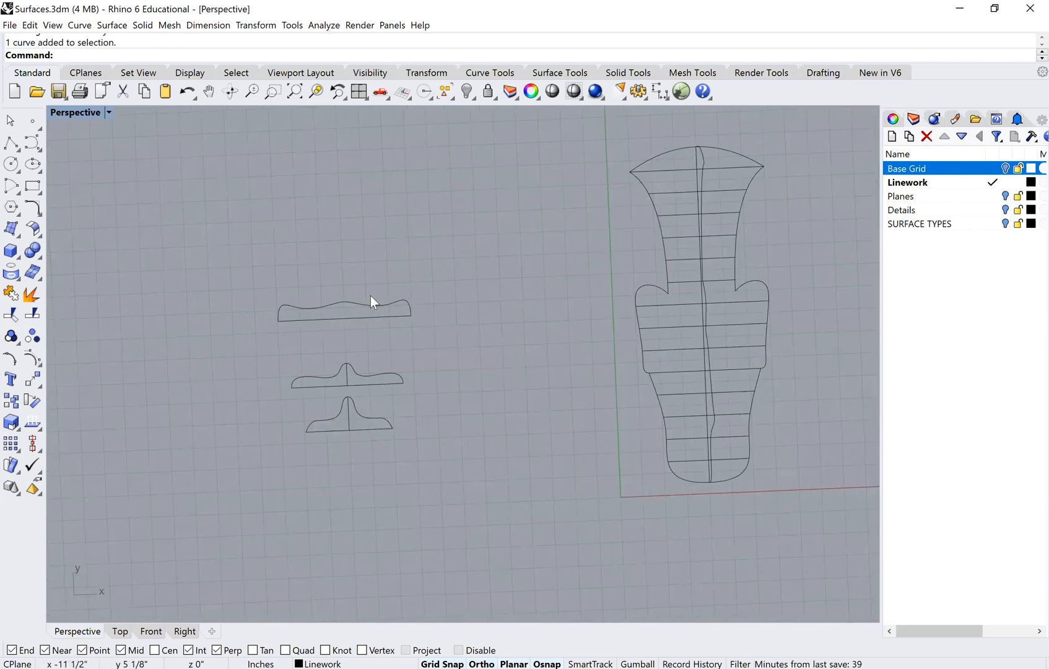
Step: Copy the lowest transverse section's outline by its left base corner onto the left end of the plan's third contour line from the bottom
scroll(567, 331, "down", 1)
right_click_drag(568, 328, 325, 272)
left_click(325, 272)
type("Copy")
key("Return")
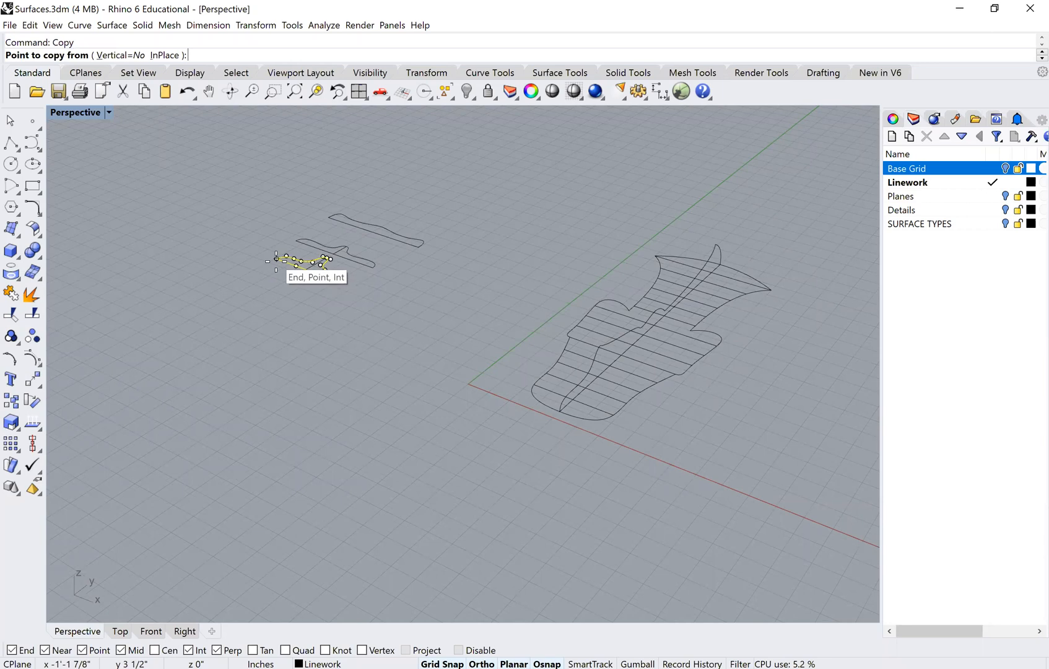
scroll(276, 257, "up", 5)
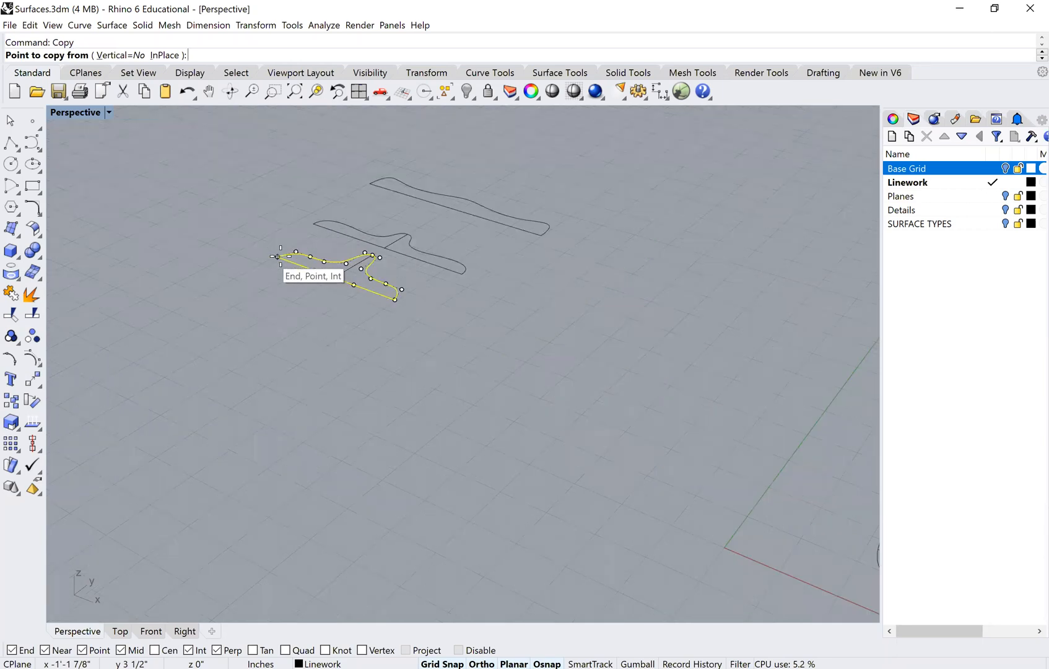
left_click(278, 256)
scroll(335, 297, "down", 4)
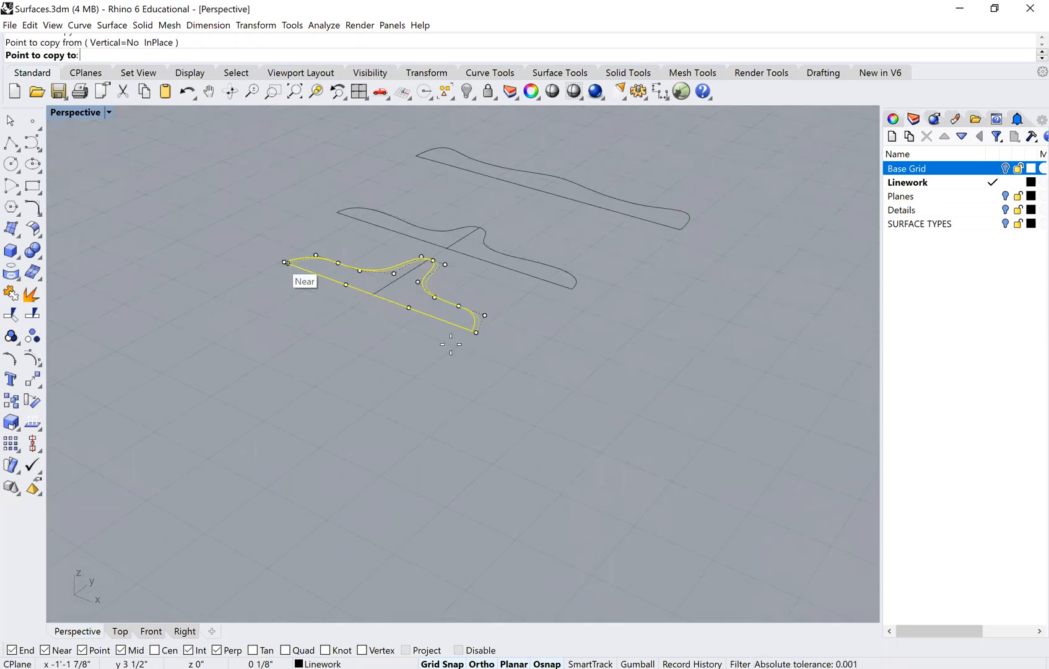
scroll(563, 369, "down", 2)
right_click_drag(582, 380, 218, 300, "shift")
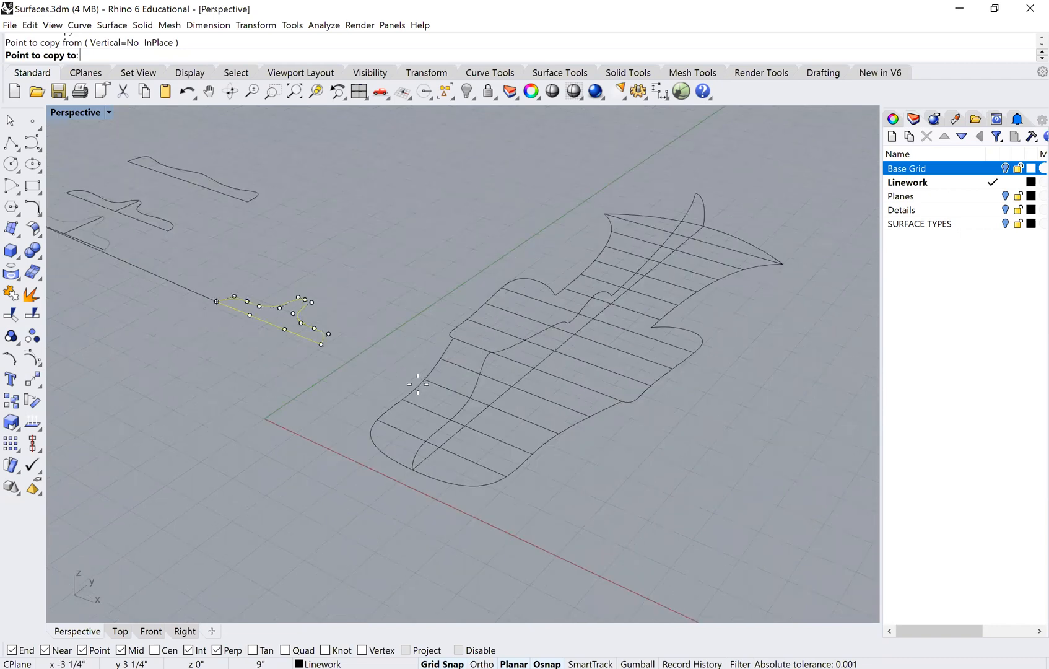
left_click(450, 395)
key("Return")
Step: Rotate the copied section in 3D about its base line so it stands upright on the plan
left_click(555, 436)
scroll(558, 436, "up", 5)
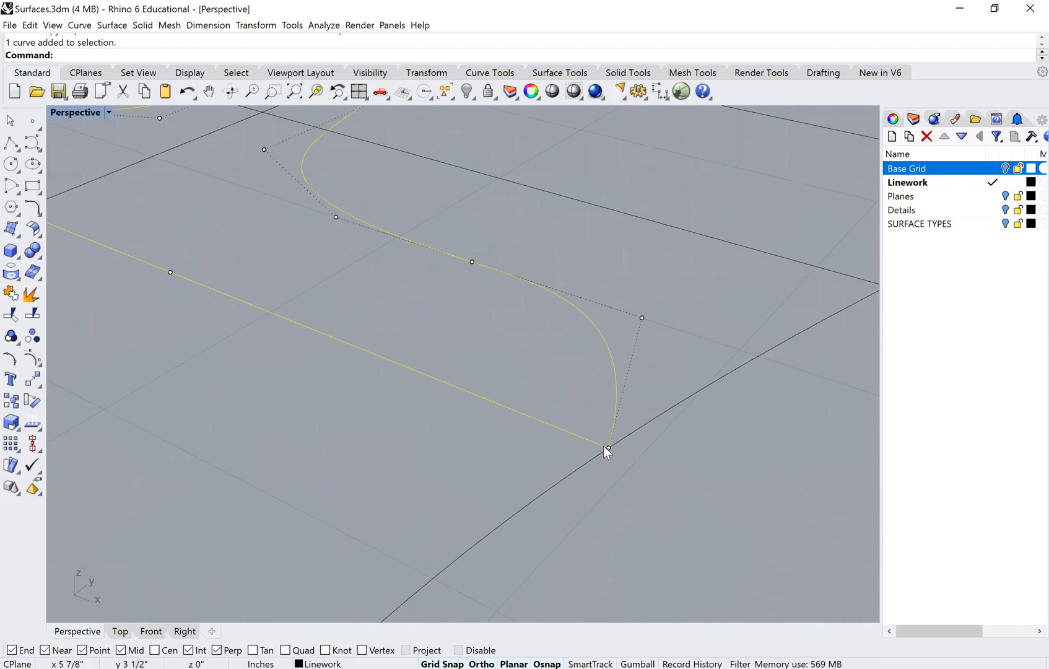
scroll(390, 317, "down", 5)
type("Rotat3")
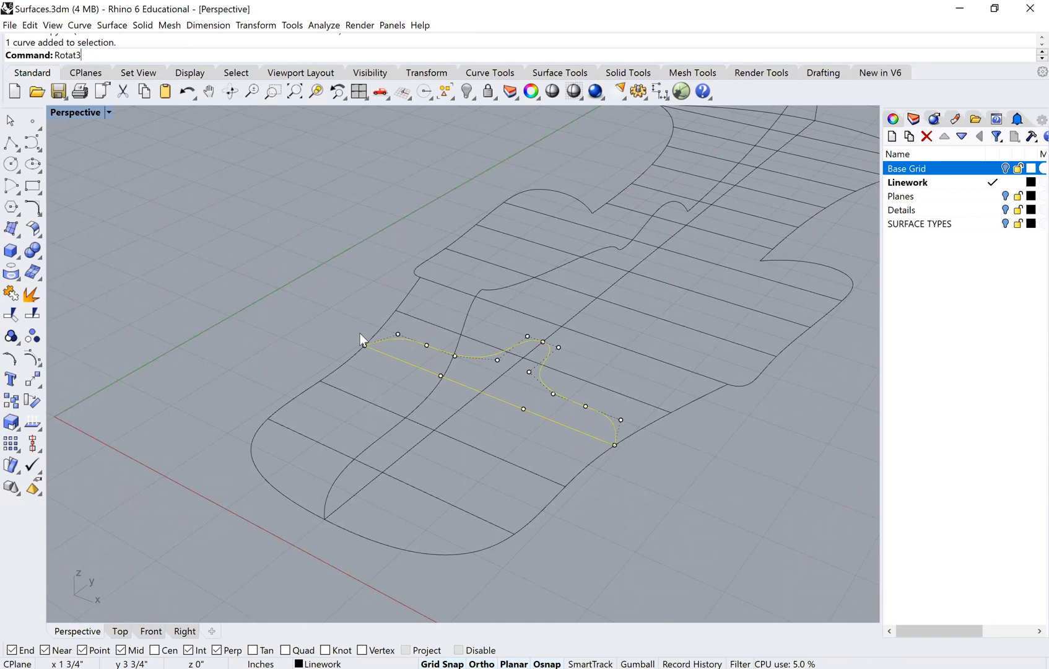
key("BackSpace")
type("e3D")
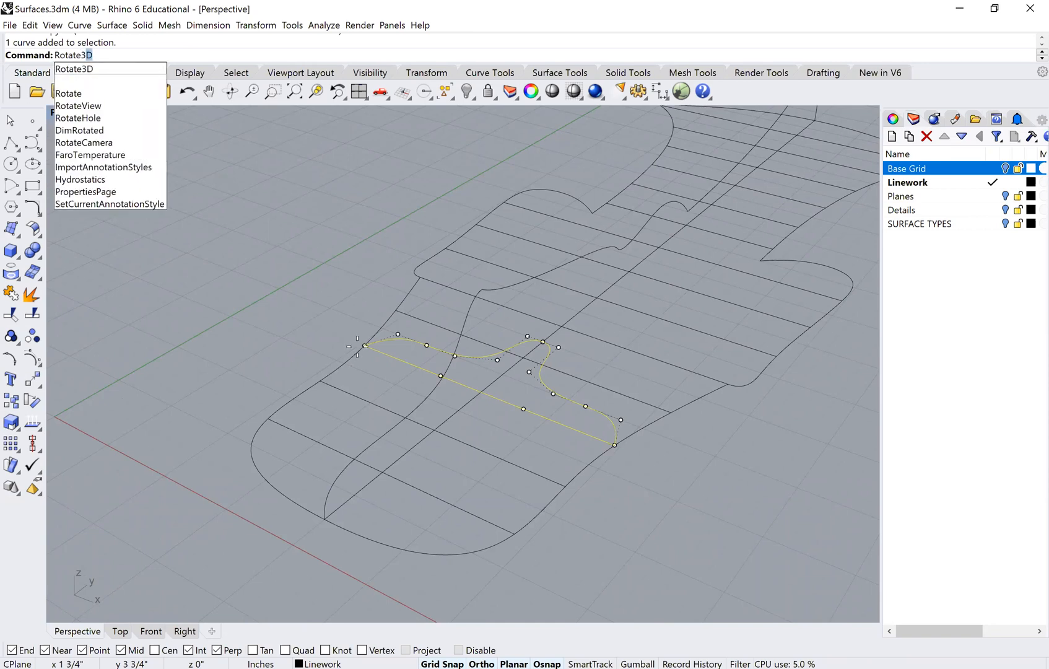
key("Return")
left_click(365, 345)
left_click(356, 330)
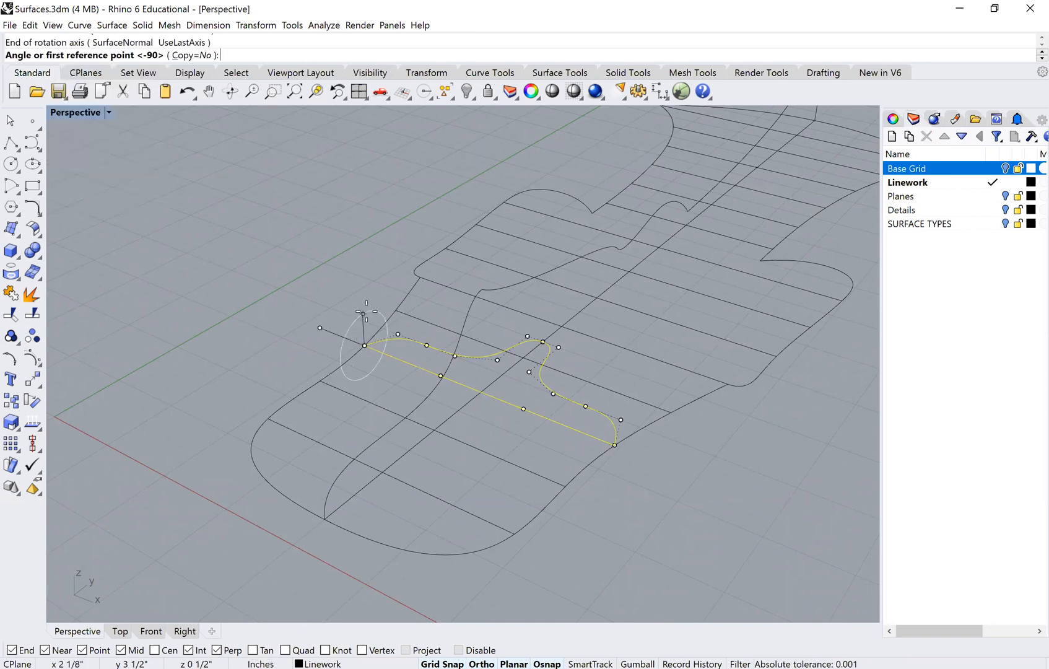
left_click(410, 317)
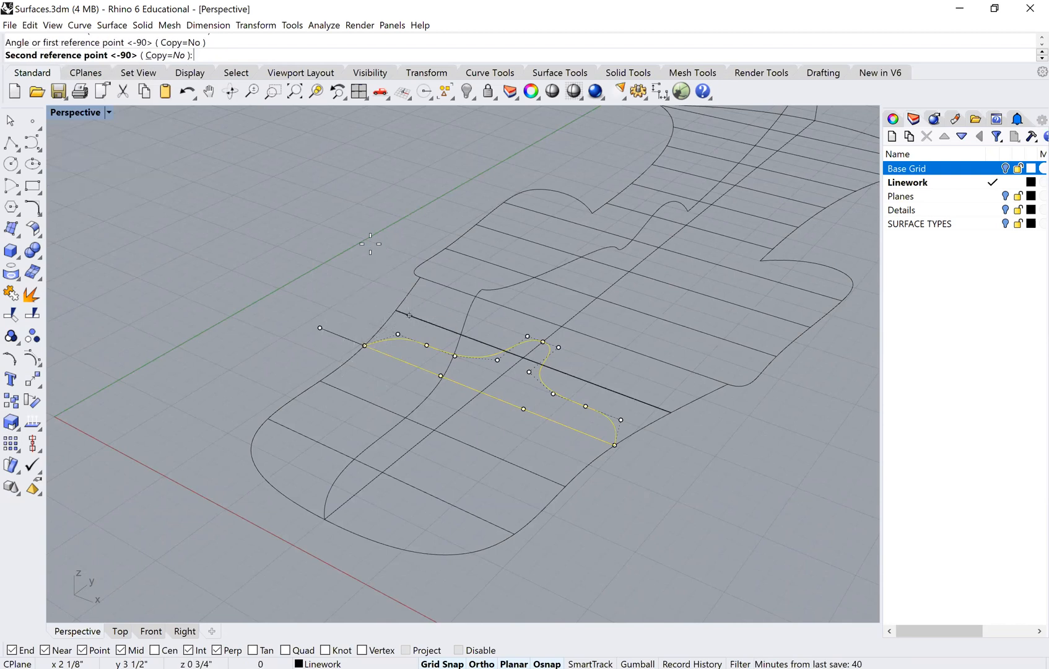
left_click(338, 271)
Step: Examine how the upright transverse section meets the longitudinal profile and the plan outline from several angles
right_click_drag(350, 311, 345, 168)
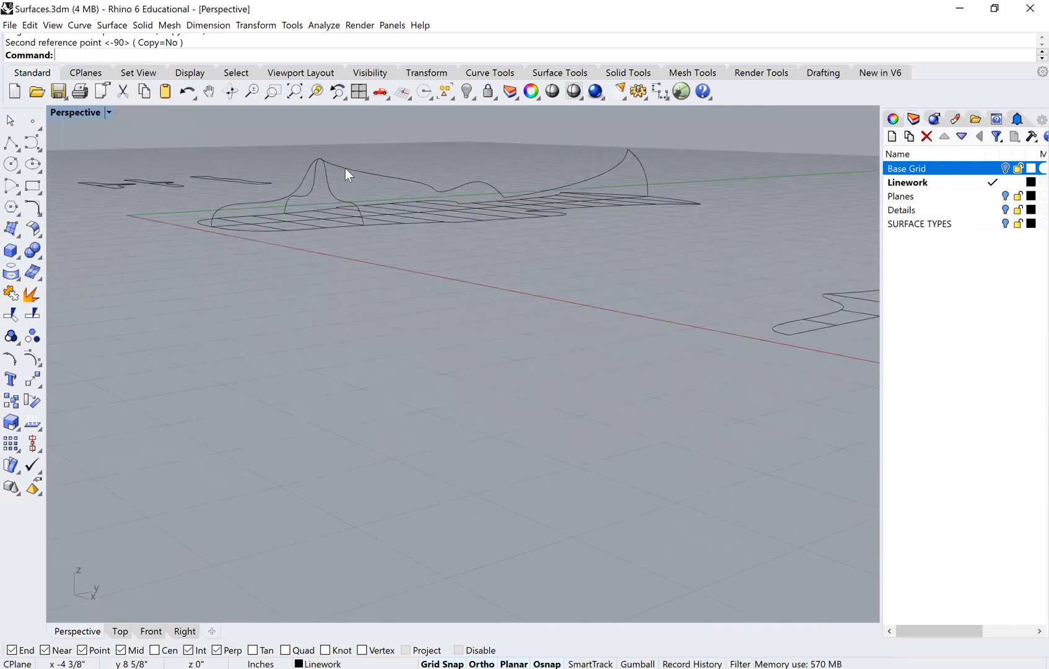
left_click(345, 168)
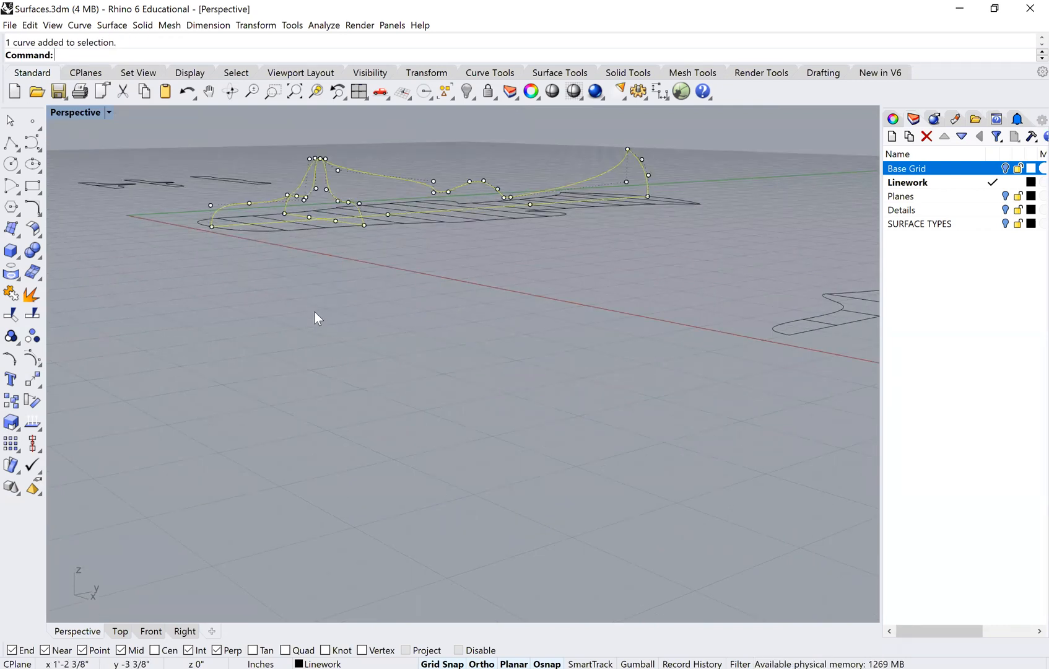
right_click_drag(516, 201, 546, 228)
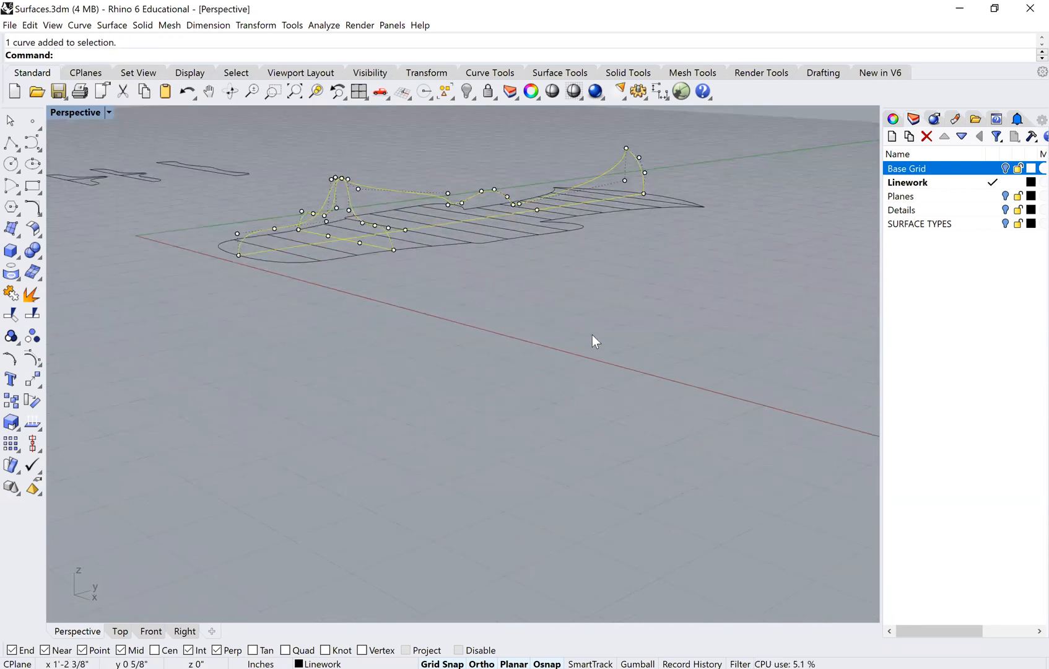
right_click_drag(388, 352, 402, 350)
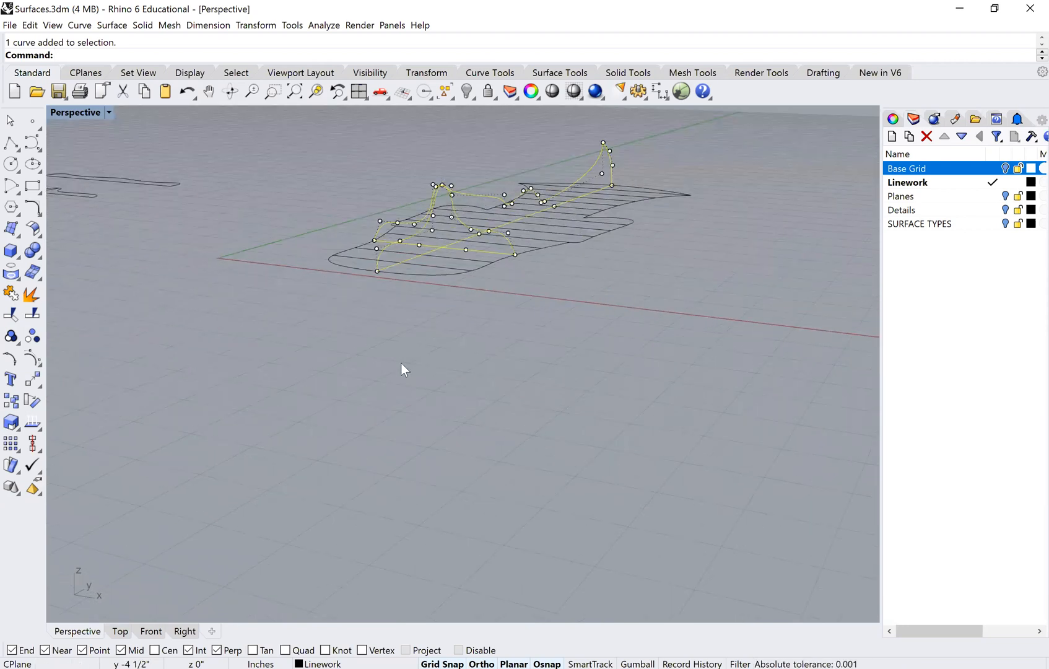
left_click(520, 278)
right_click_drag(504, 303, 503, 307)
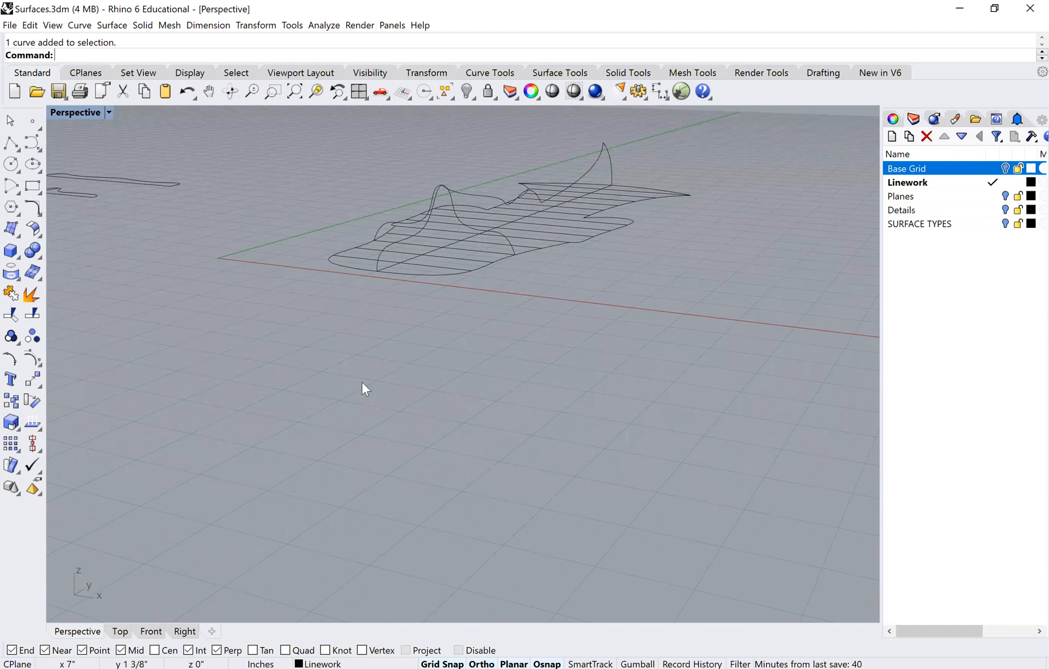
right_click_drag(365, 390, 549, 270)
right_click_drag(612, 176, 265, 390)
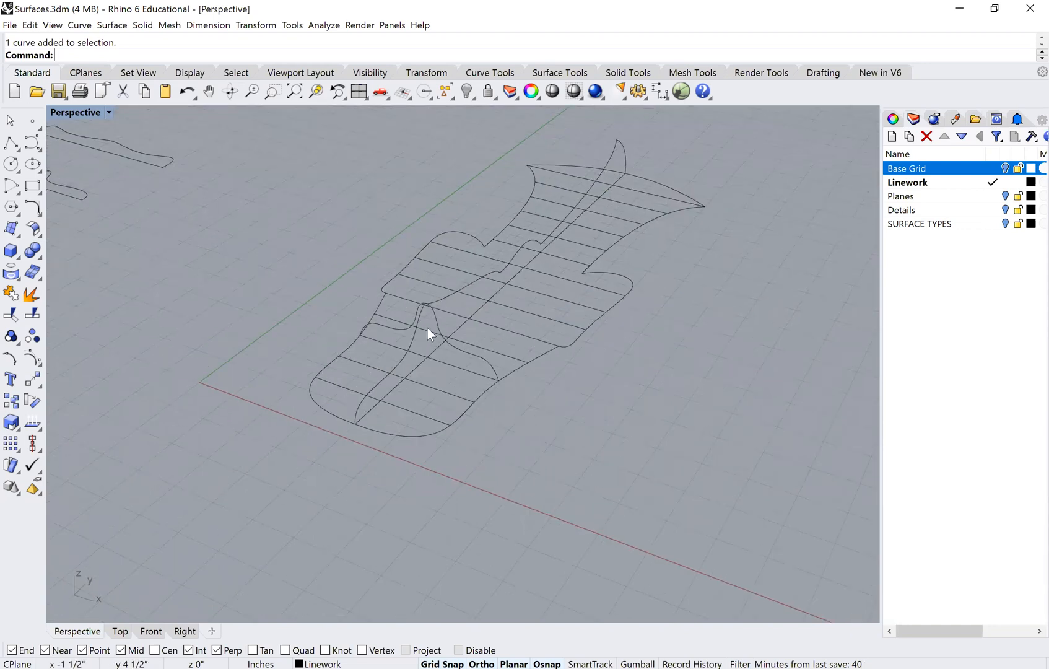
Step: Copy the middle transverse section's outline by its left base corner onto the left end of the plan's fifth contour line from the bottom
scroll(288, 238, "down", 5)
right_click_drag(288, 238, 376, 233, "shift")
left_click(288, 238)
type("Copy")
key("Return")
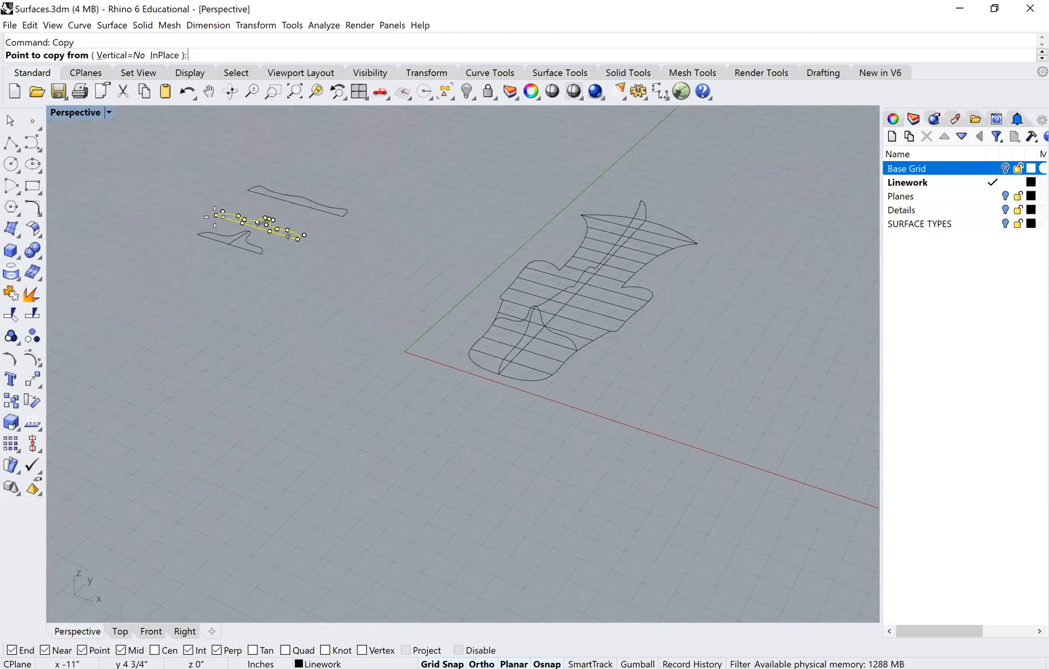
left_click(242, 223)
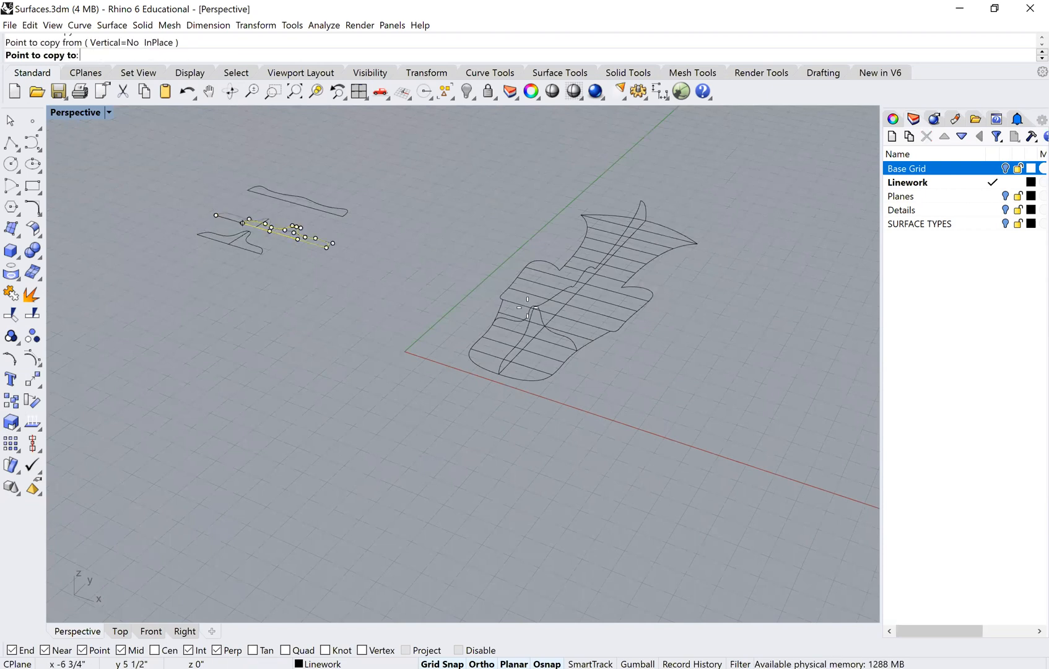
scroll(527, 308, "up", 6)
scroll(478, 334, "up", 2)
left_click(419, 351)
key("Escape")
scroll(565, 315, "down", 8)
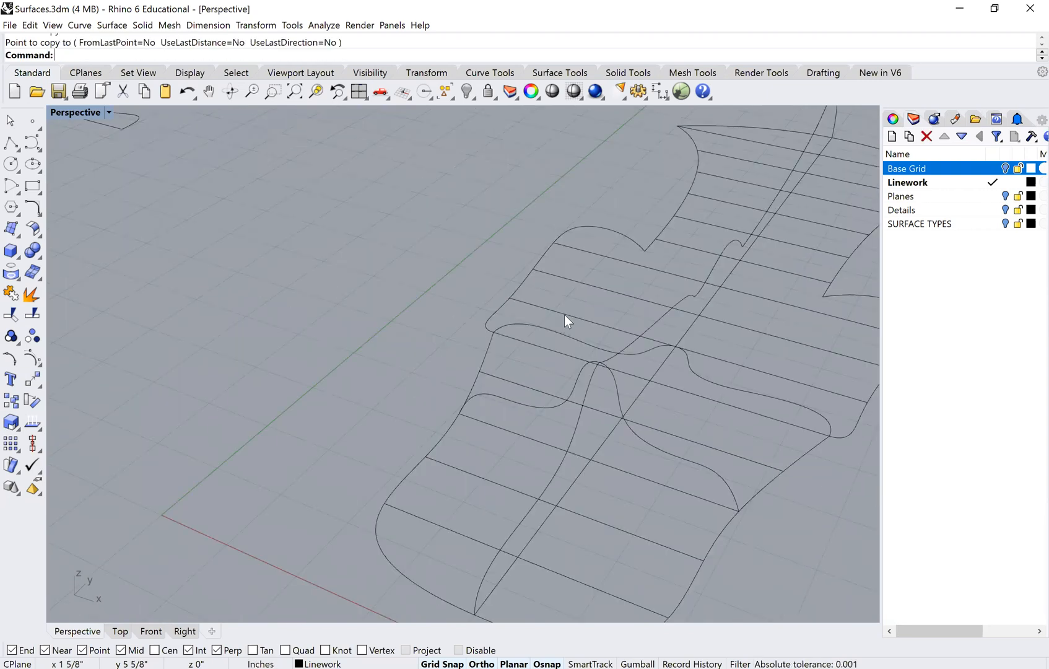
Step: Rotate the copied middle section in 3D about its base line so it stands vertically on the plan's fifth contour line
scroll(561, 306, "up", 8)
left_click(561, 306)
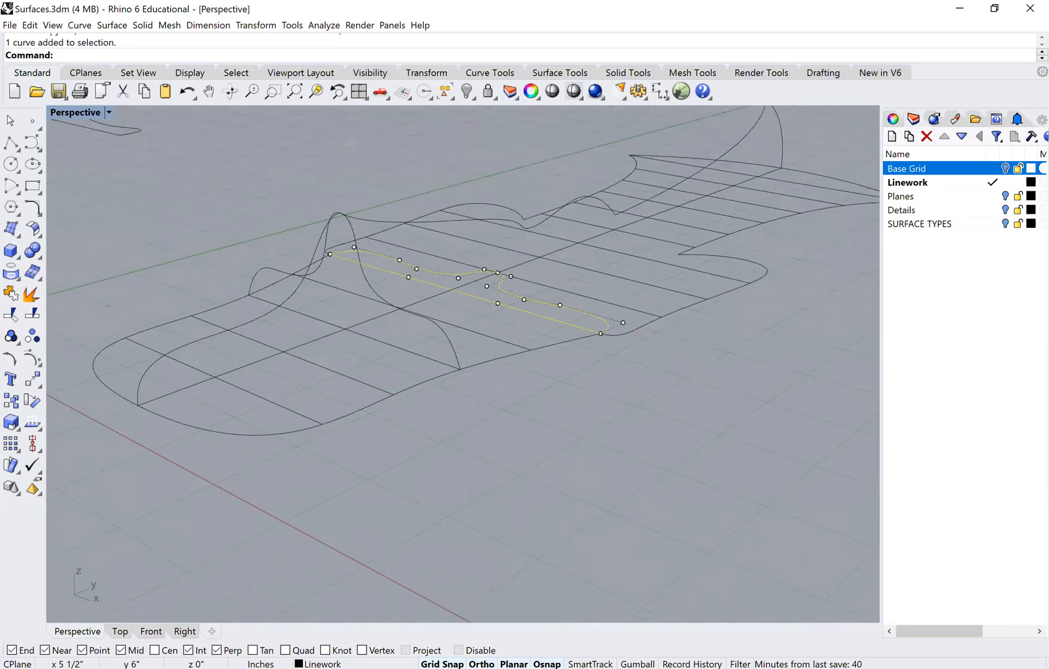
type("Rotate3D")
key("Return")
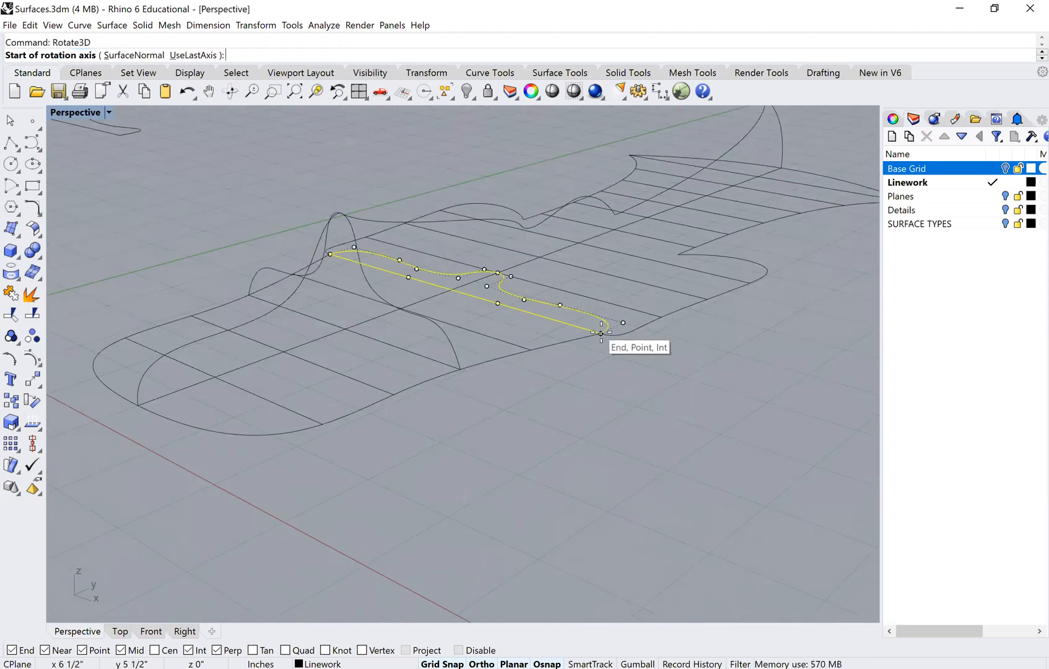
left_click(603, 332)
scroll(616, 333, "down", 3)
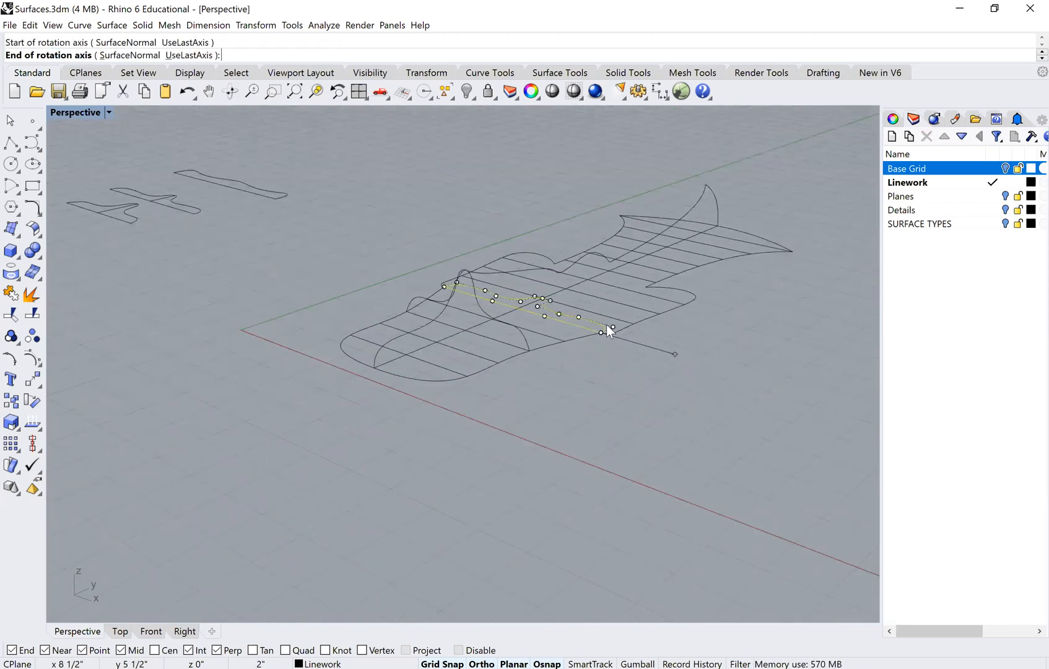
left_click(634, 335)
scroll(593, 314, "up", 5)
left_click(631, 338)
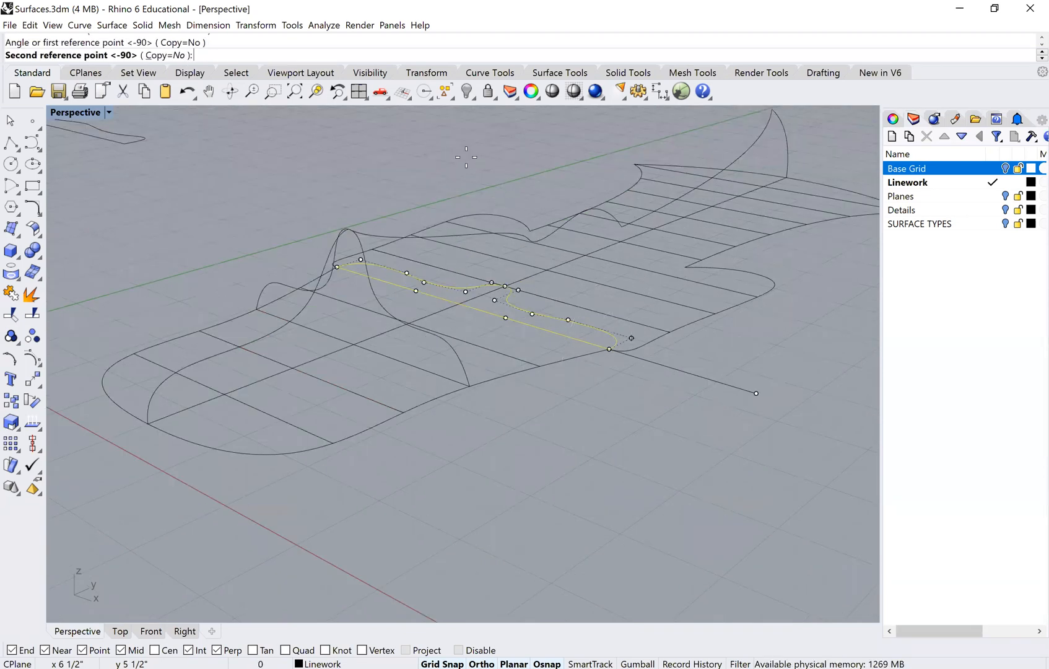
left_click(444, 179)
key("Escape")
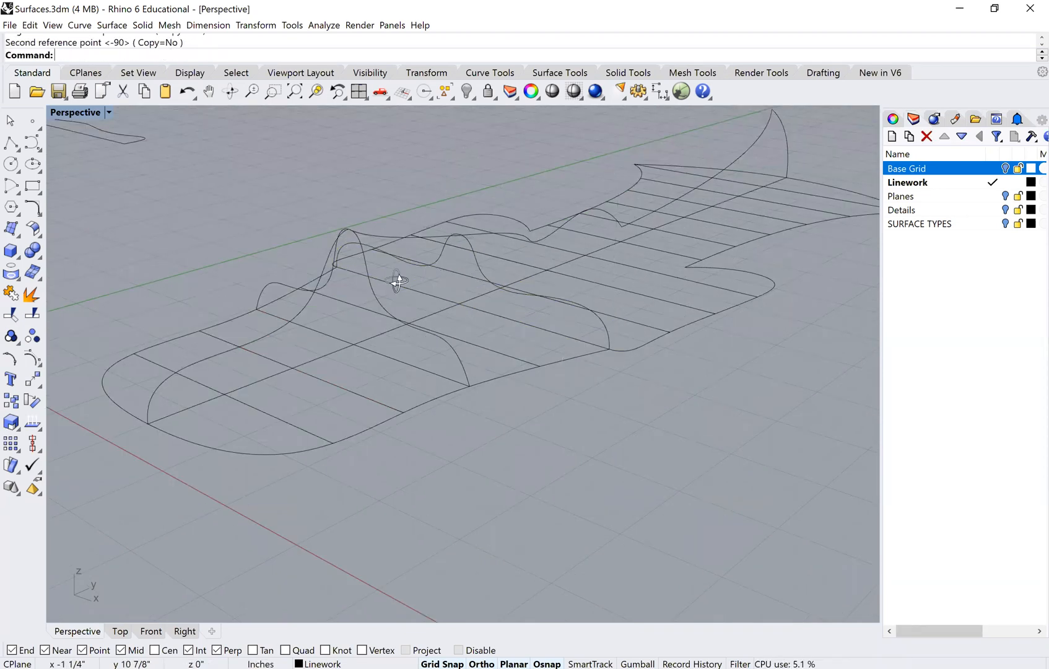
right_click_drag(169, 355, 626, 323)
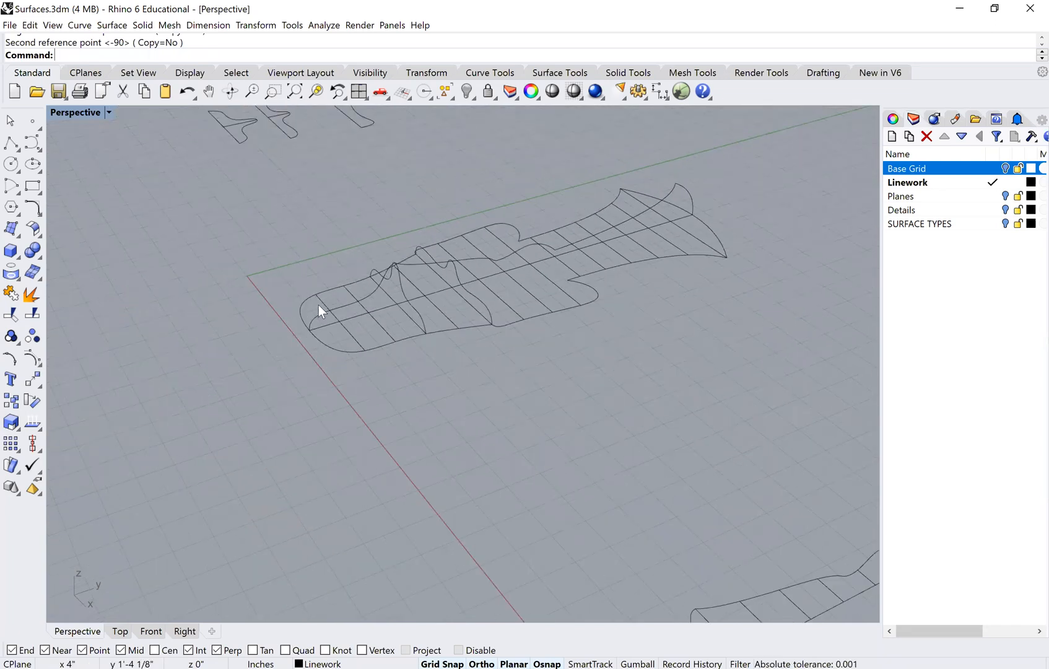
Step: Try to copy the top transverse section's outline by its left base corner onto the left end of the plan's eighth contour line from the bottom
right_click_drag(256, 239, 347, 273)
right_click_drag(255, 240, 347, 230)
left_click(145, 266)
type("Copy")
key("Return")
left_click(123, 271)
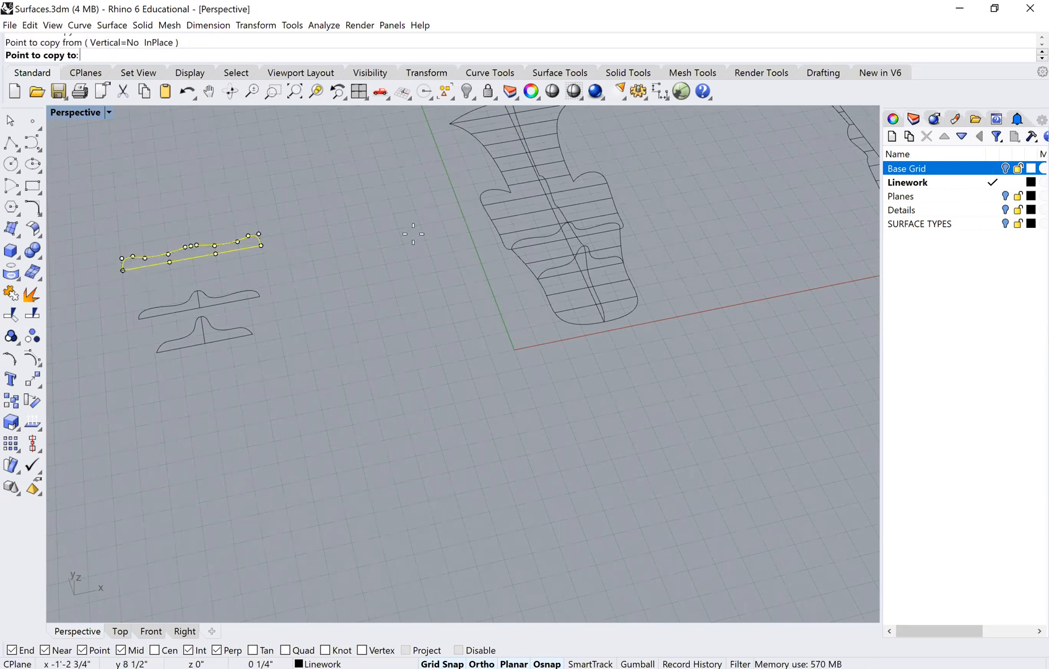
scroll(617, 209, "up", 2)
left_click(453, 209)
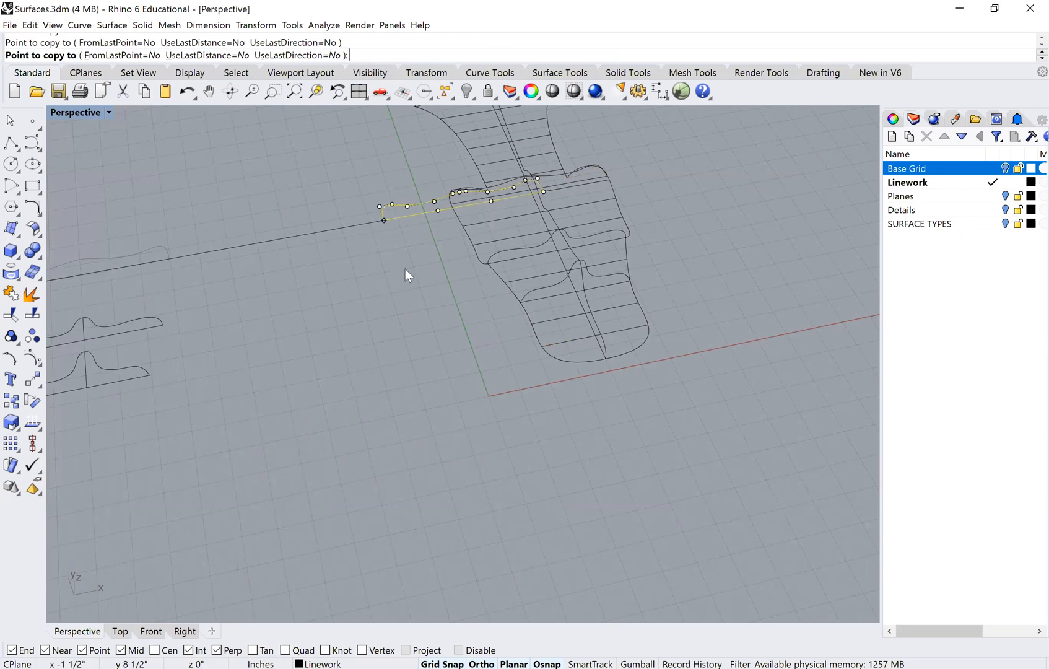
key("Return")
Step: Cancel the 3D rotation of the copied top section and delete the copy from the plan
right_click_drag(354, 267, 533, 248)
left_click(557, 267)
scroll(557, 267, "up", 5)
type("Rotate3D")
key("Return")
scroll(520, 263, "up", 3)
key("Escape")
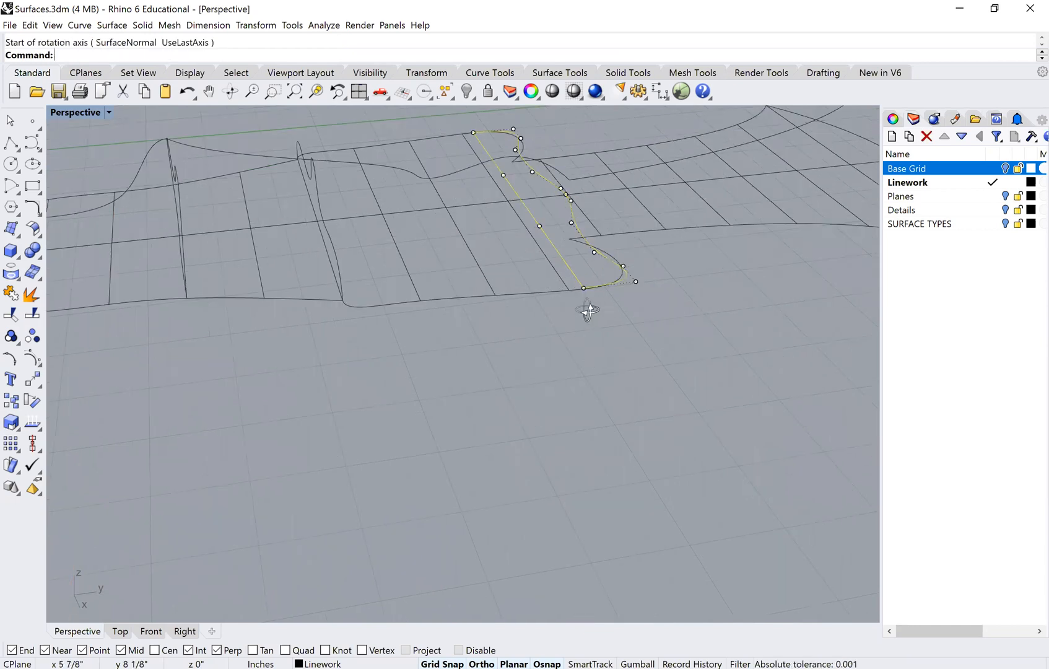
mouse_move(587, 310)
right_mouse_down()
mouse_move(743, 366)
mouse_move(583, 309)
right_mouse_up()
key("Delete")
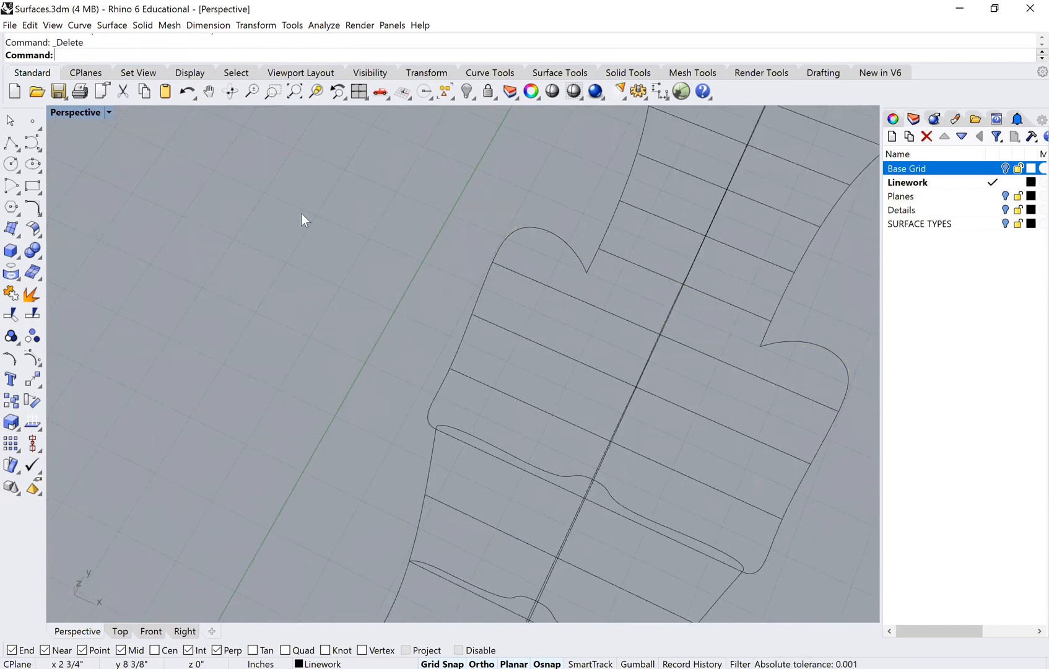
Step: Copy the top transverse section's outline so its base line lies on the plan's eighth contour line from the bottom
scroll(342, 205, "down", 4)
scroll(343, 201, "down", 2)
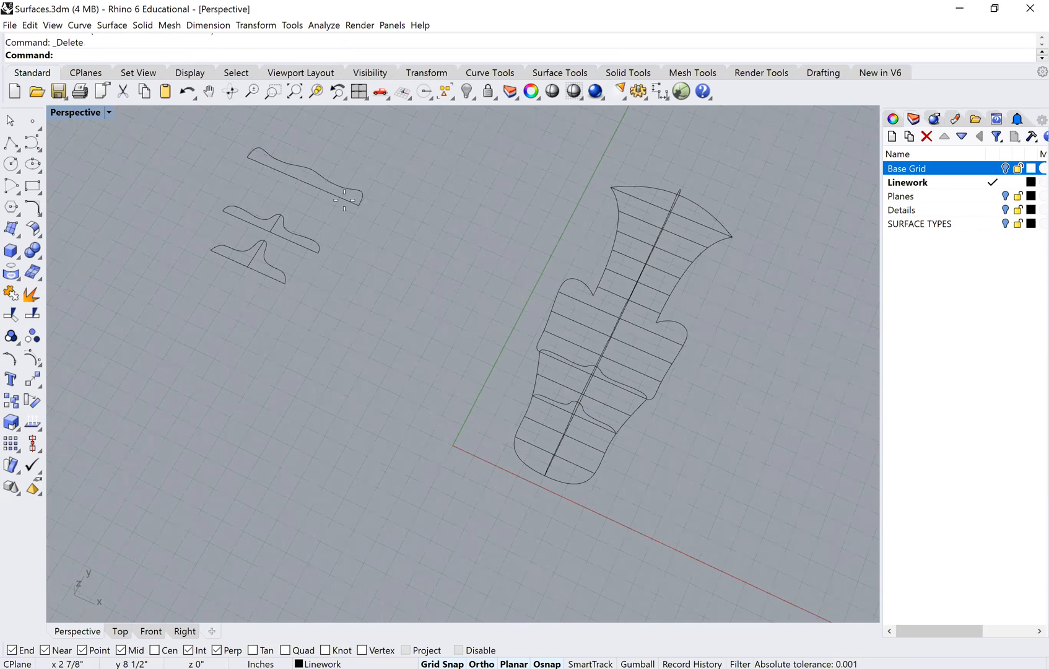
scroll(324, 188, "down", 2)
left_click(323, 189)
type("Co")
key("Return")
left_click(316, 187)
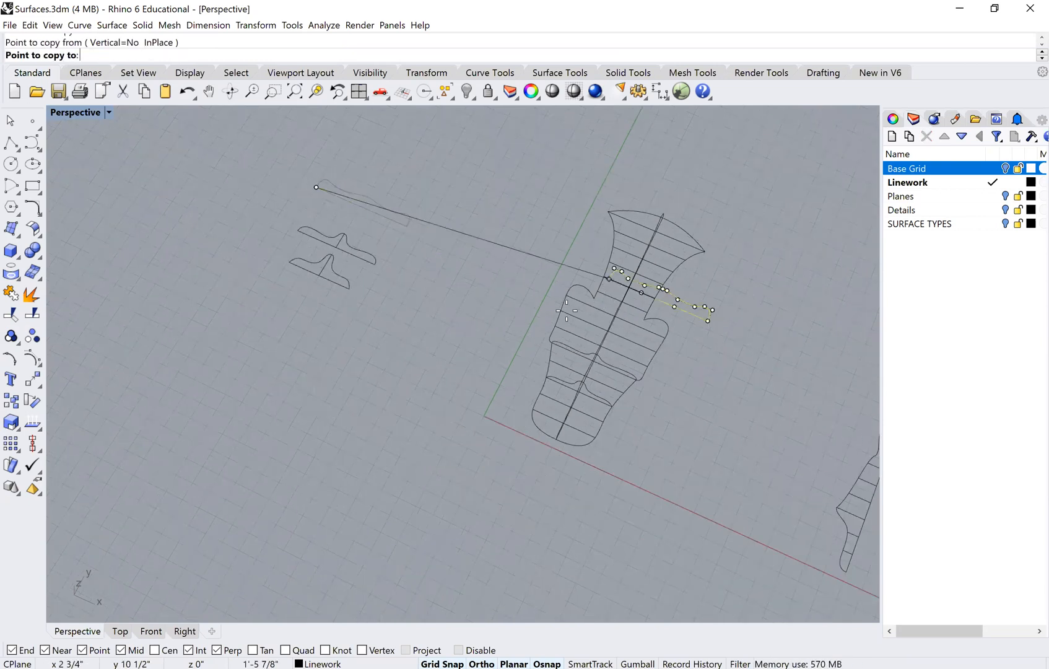
scroll(548, 297, "up", 2)
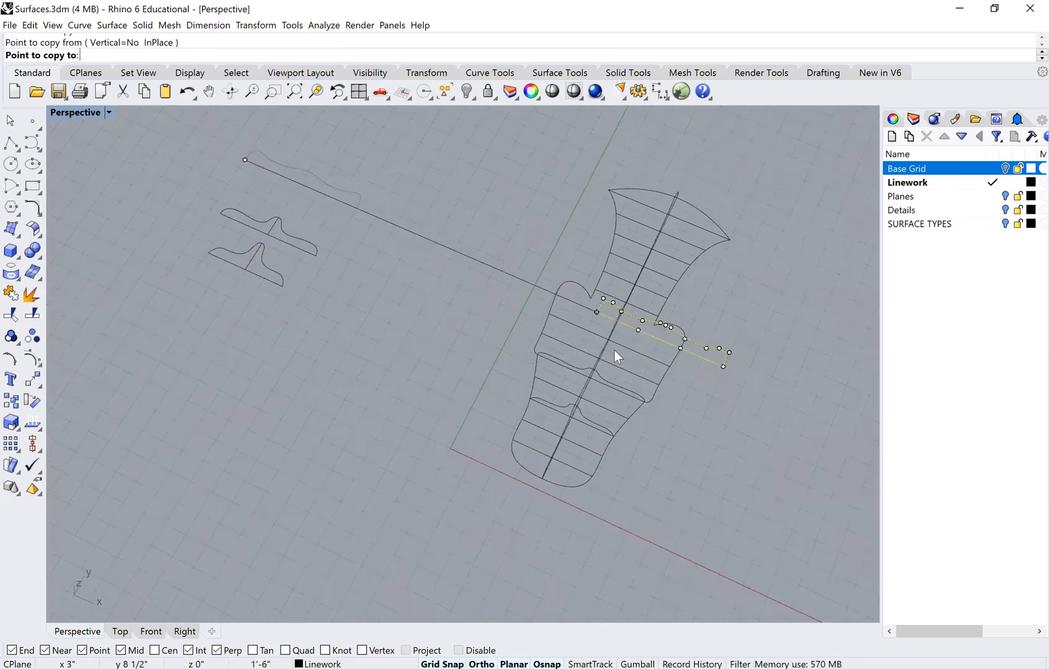
scroll(607, 310, "up", 1)
left_click(618, 314)
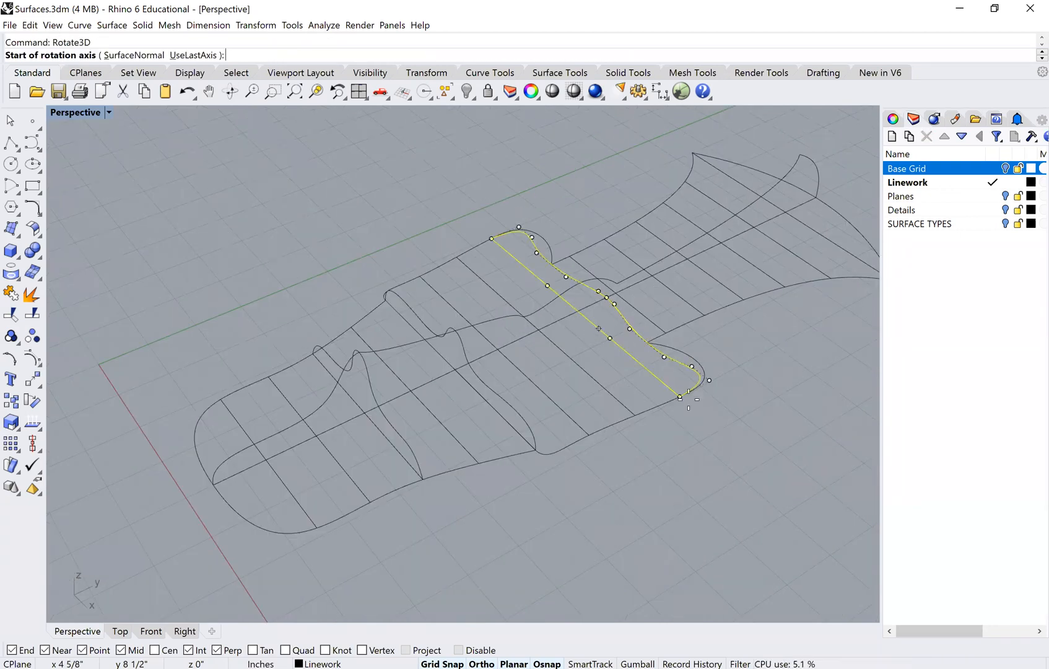
Step: Rotate the copied top section 90 degrees in 3D about its base line so it stands vertically on the plan
left_click(681, 397)
left_click(679, 362)
left_click(690, 292)
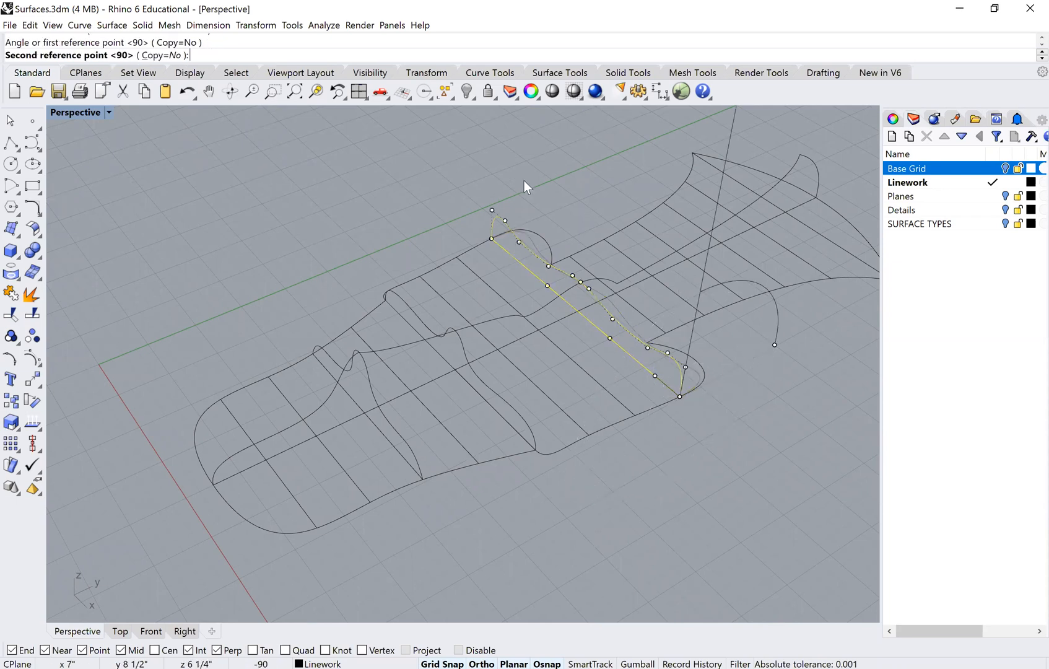
left_click(524, 180)
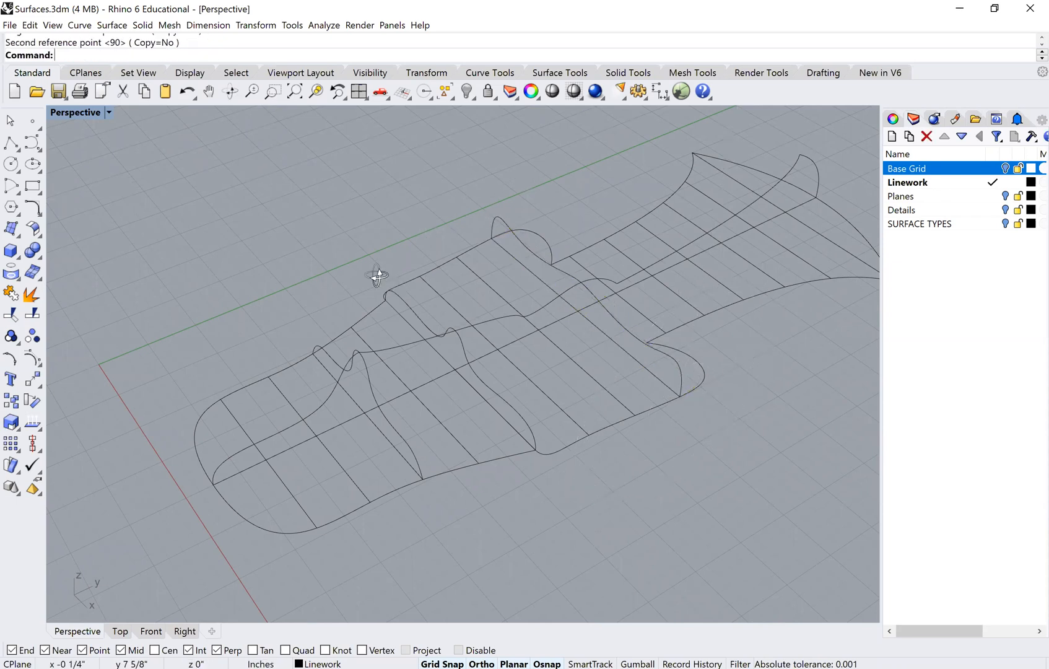
Step: Examine how the upright longitudinal profile and the lowest upright transverse section meet, viewing both selected curves from opposite sides
scroll(378, 275, "down", 3)
scroll(370, 272, "down", 3)
right_click_drag(387, 271, 420, 367)
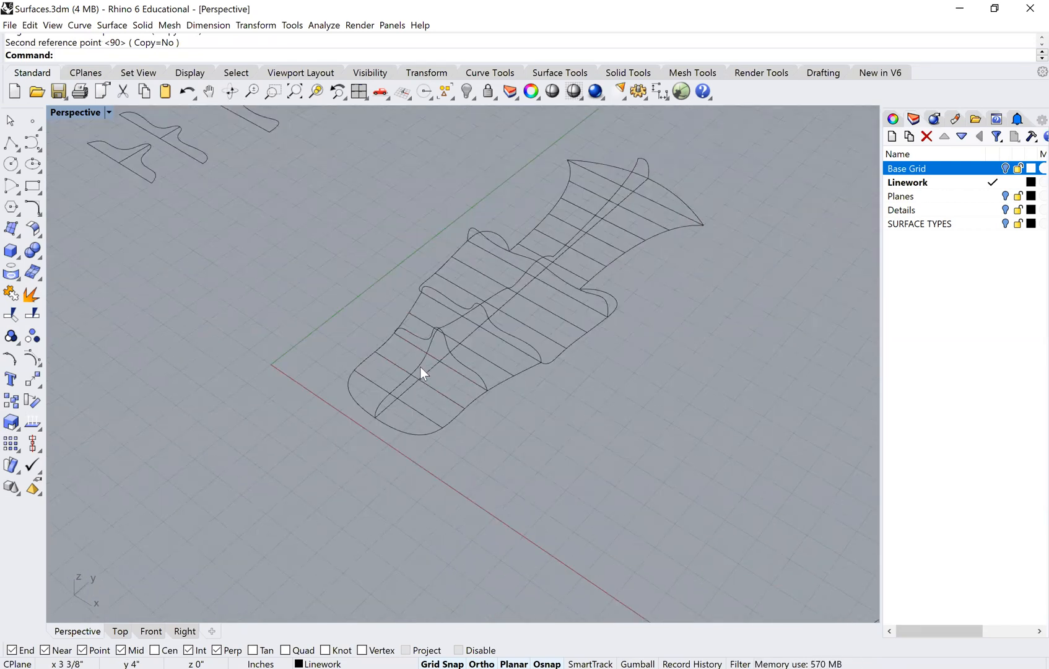
scroll(468, 322, "up", 2)
left_click(462, 314)
left_click(404, 323, "shift")
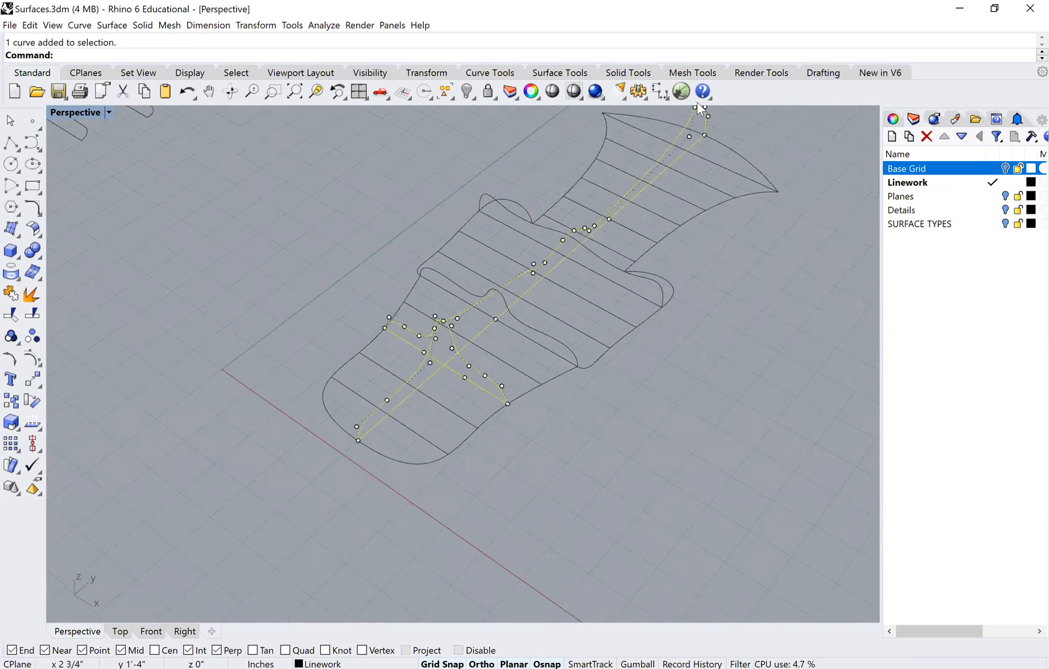
right_click_drag(518, 297, 568, 307)
scroll(566, 307, "down", 4)
right_click_drag(451, 307, 451, 225)
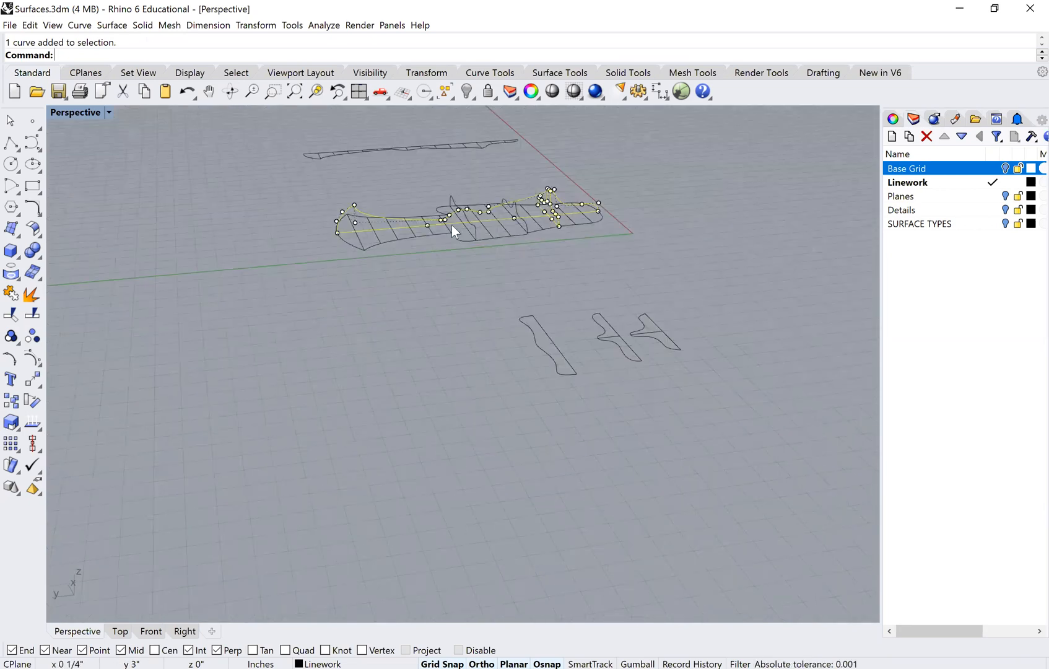
right_click_drag(465, 285, 378, 314)
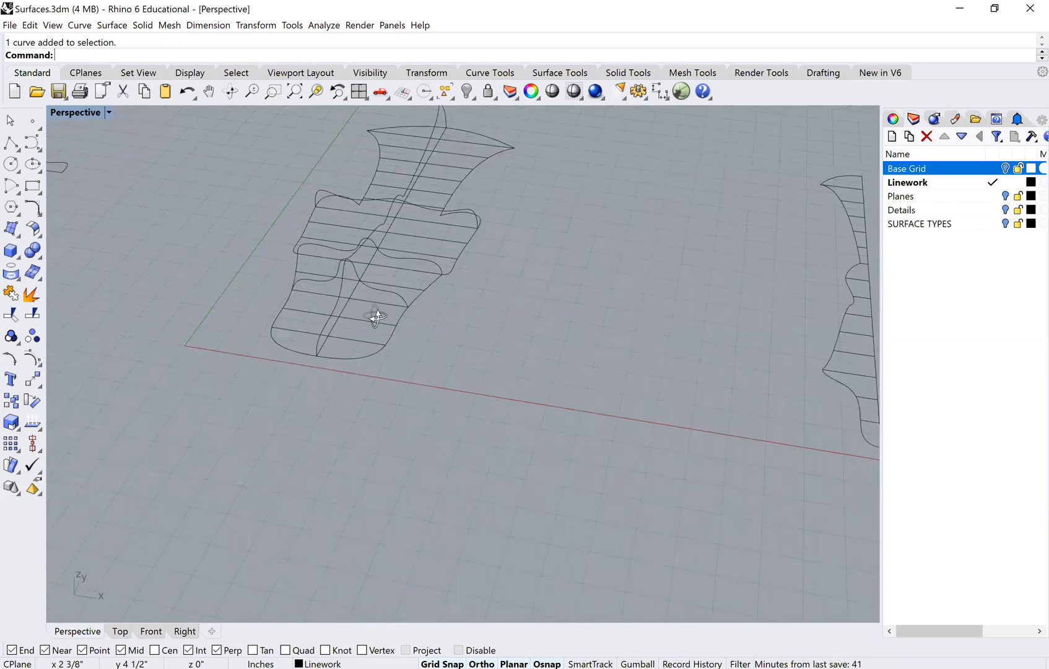
Step: Examine the framework of the plan outline, upright longitudinal profile and three upright transverse sections from several angles
right_click_drag(480, 187, 503, 211)
right_click_drag(571, 257, 536, 281)
scroll(587, 357, "down", 5)
scroll(536, 338, "up", 2)
right_click_drag(525, 234, 518, 286)
key("Home")
key("Home")
key("Home")
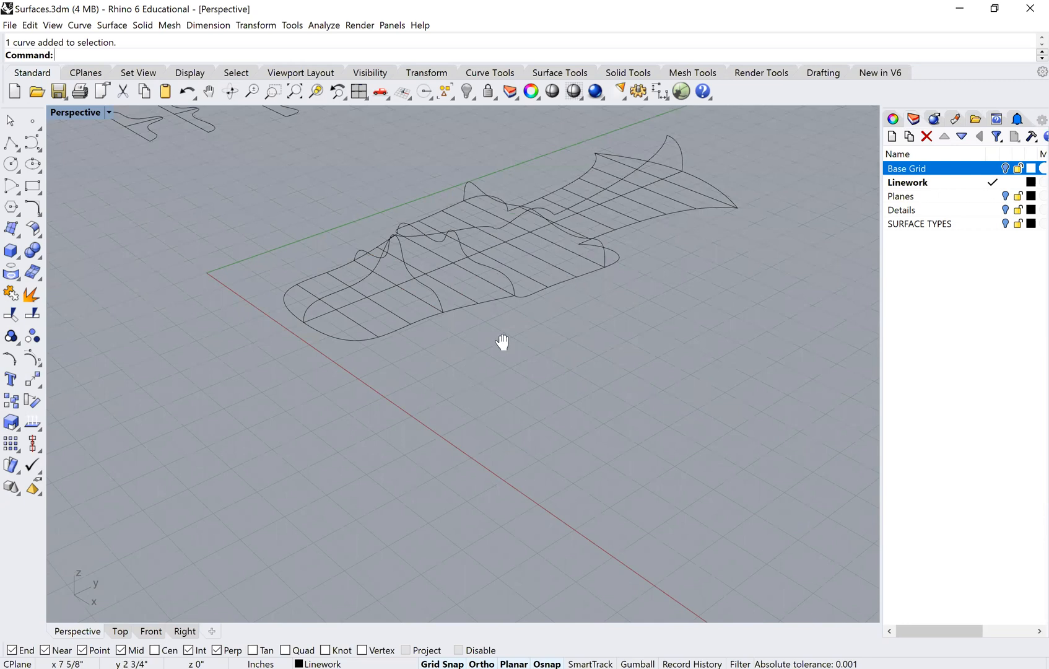
key("Home")
key("Home")
right_click_drag(558, 348, 485, 186)
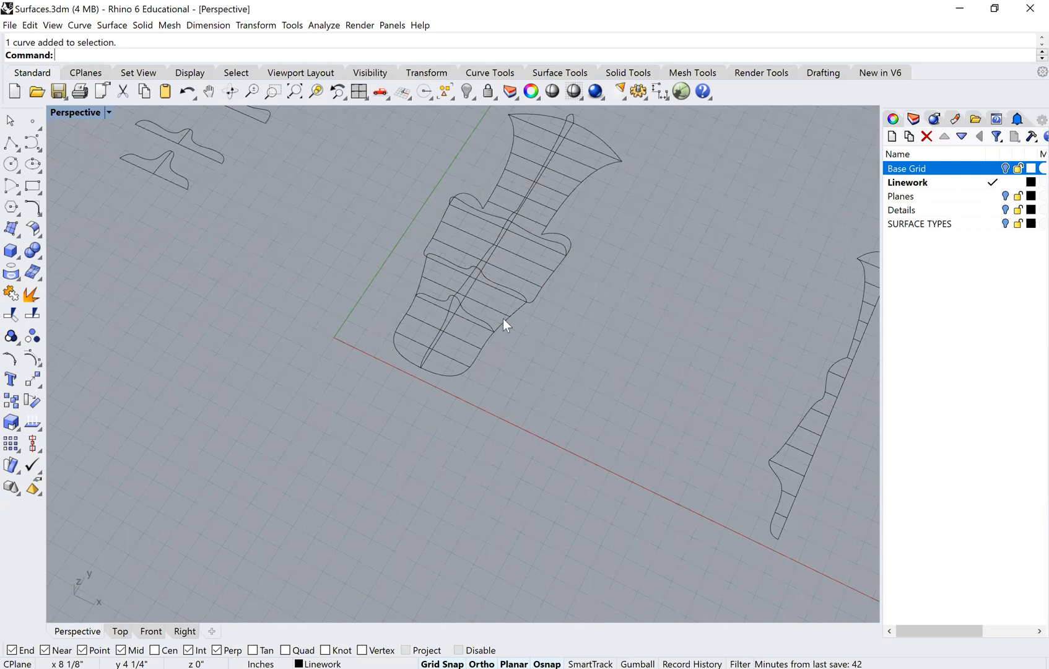
right_click_drag(503, 318, 502, 269)
scroll(512, 317, "down", 2)
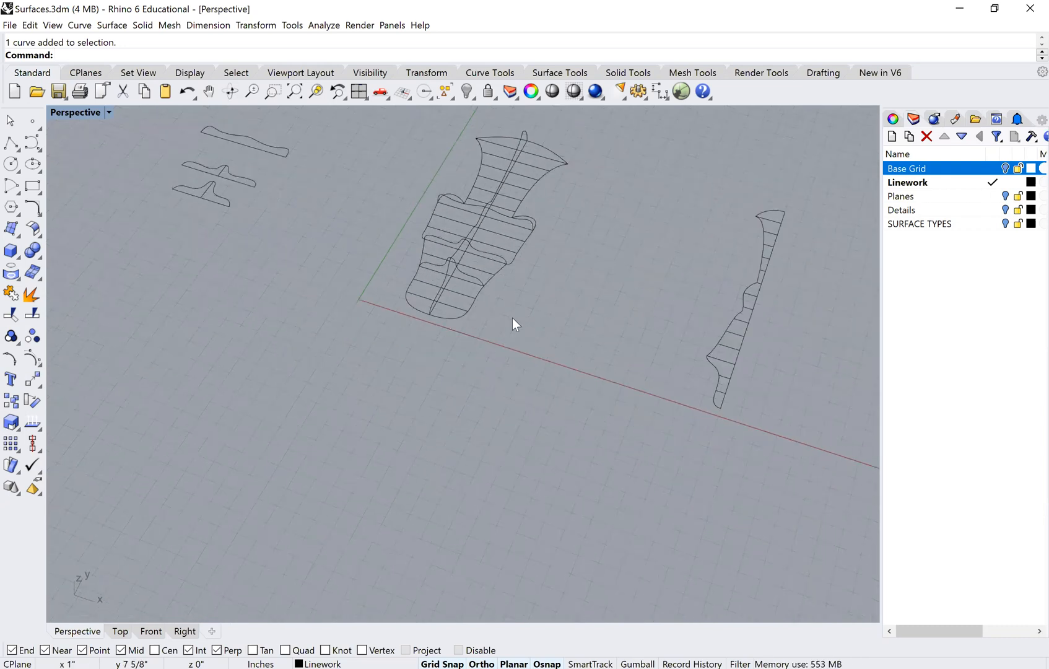
scroll(512, 318, "up", 2)
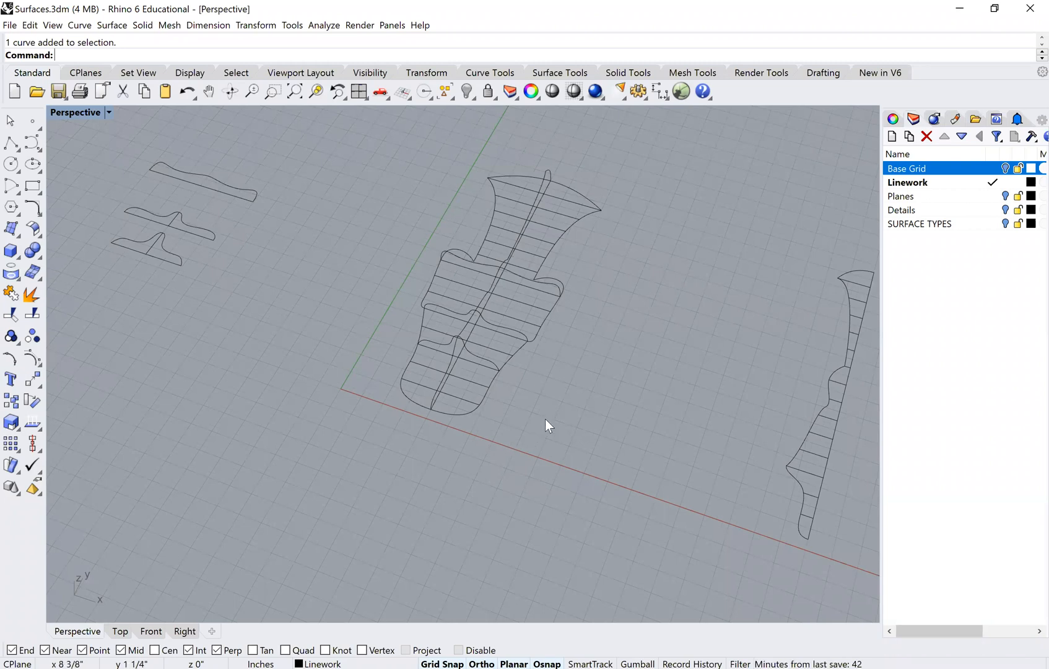
scroll(546, 420, "down", 1)
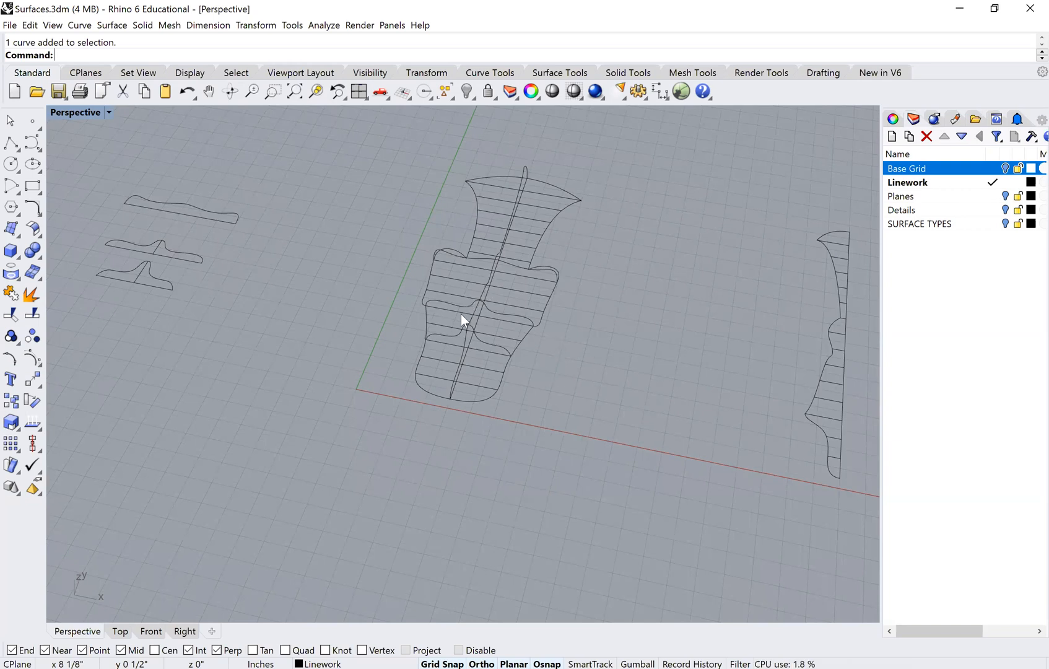
Step: Turn on the Base Grid layer and view the transverse sections, plan and longitudinal section together from above
right_click_drag(187, 183, 221, 175)
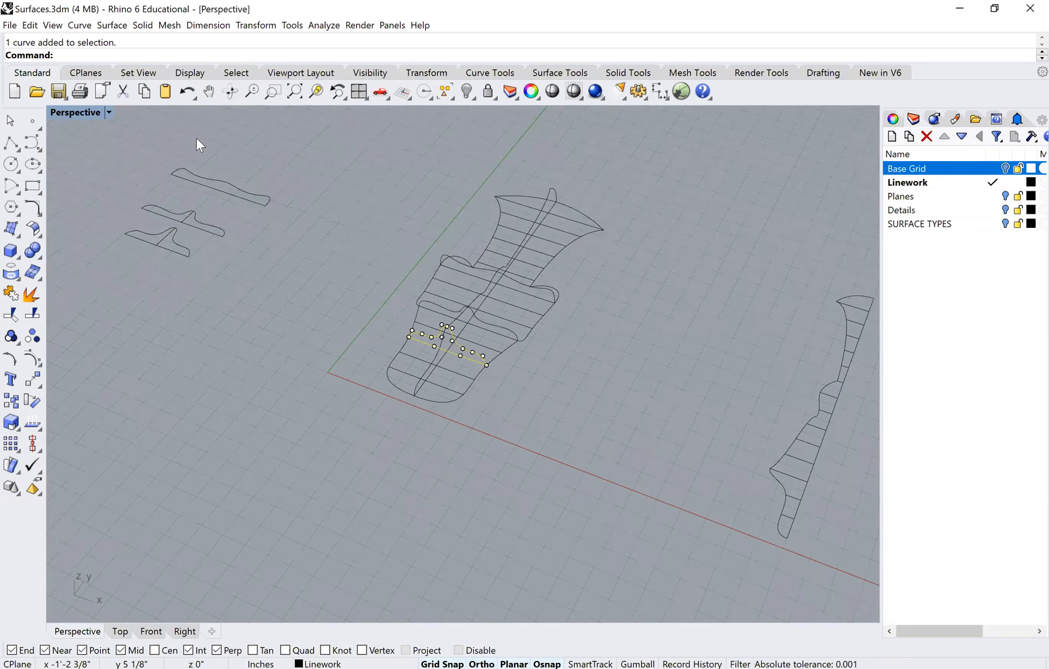
right_click_drag(733, 152, 384, 158)
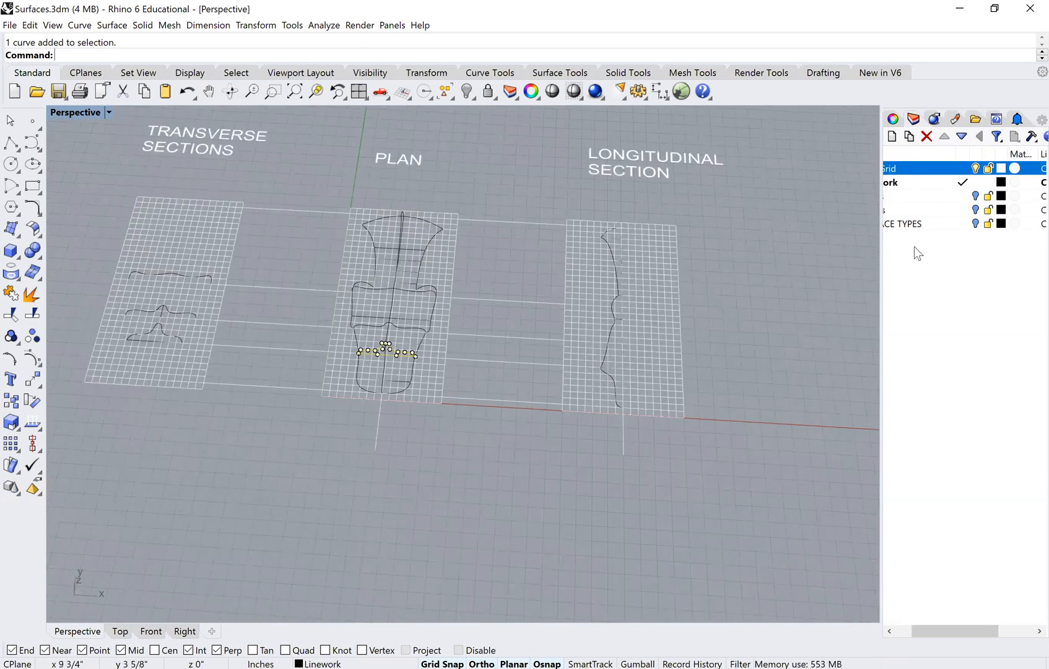
right_click_drag(1002, 506, 998, 608)
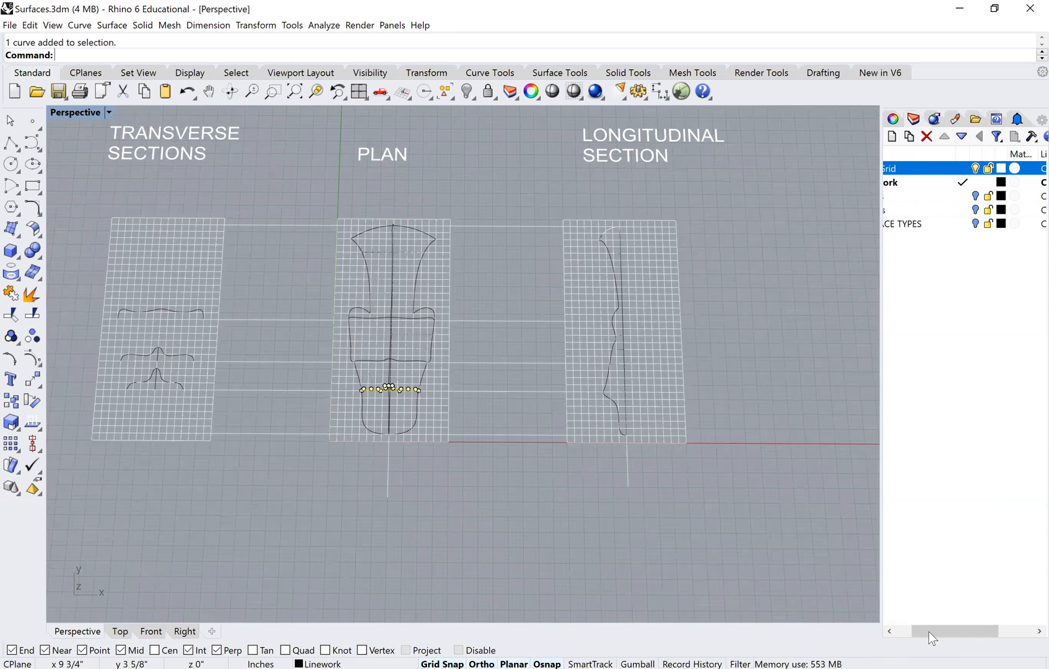